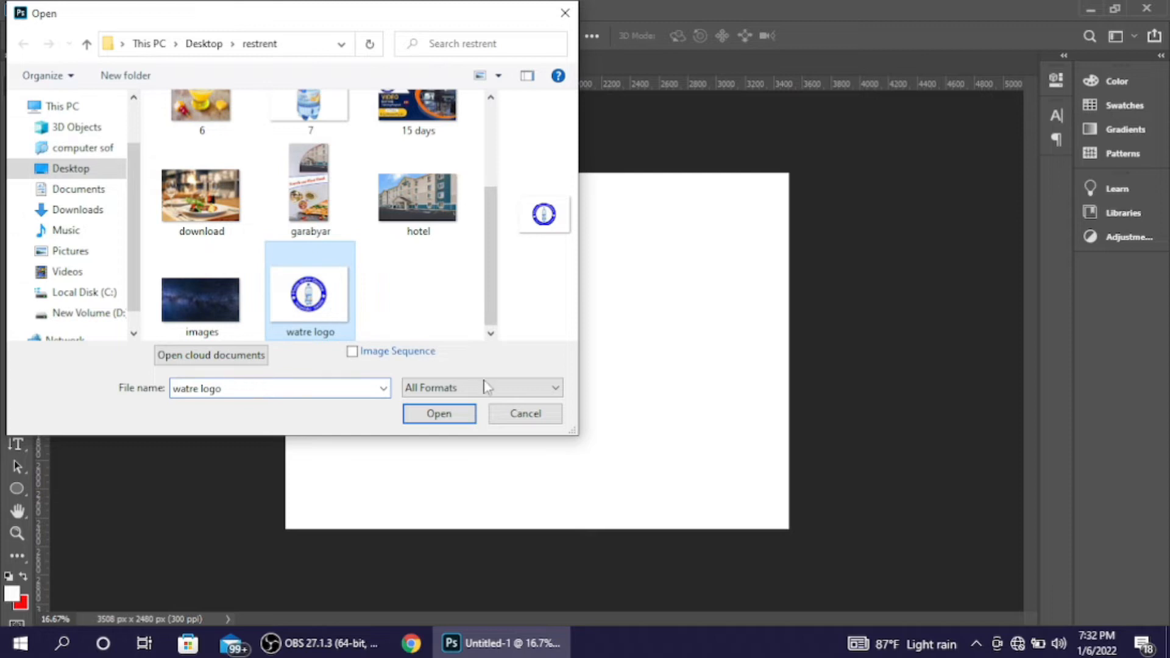
Open the "watre logo" image from the restrent folder and examine the round logo up close as a reference.
left_click(443, 413)
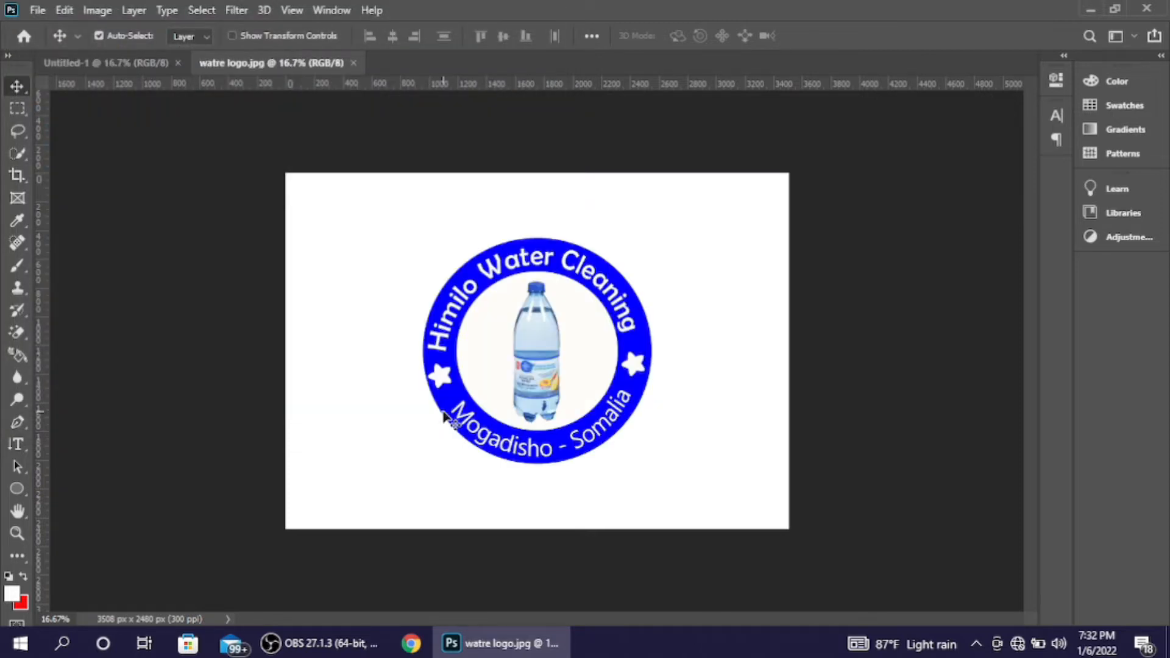
key("ctrl+plus")
key("ctrl+plus")
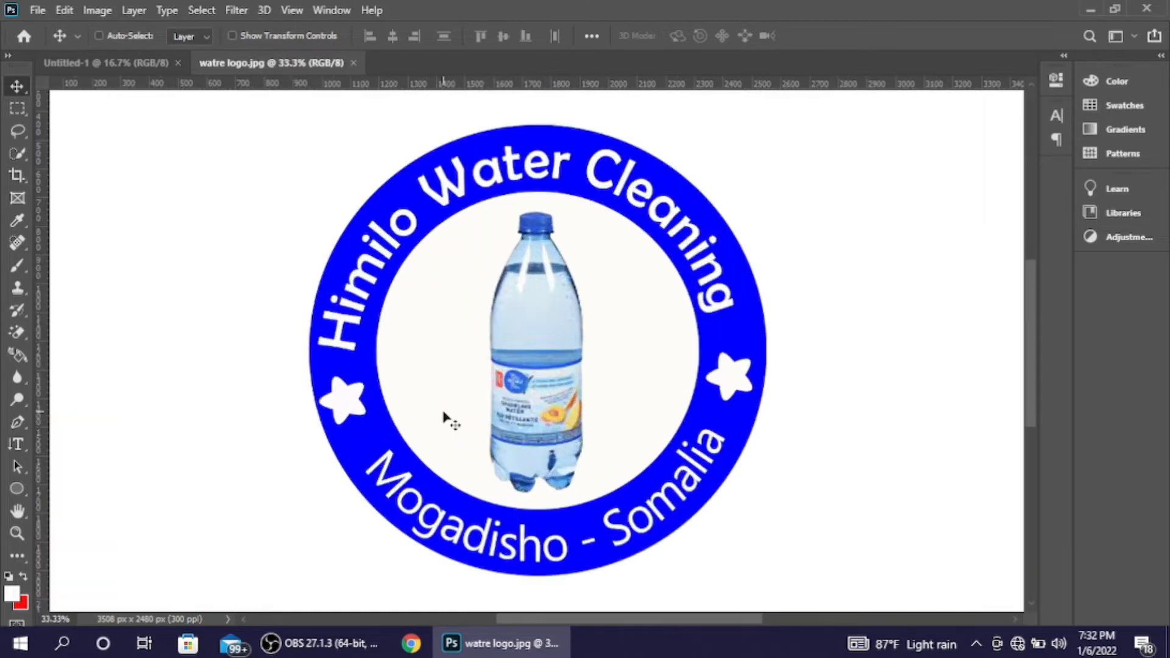
key("Right")
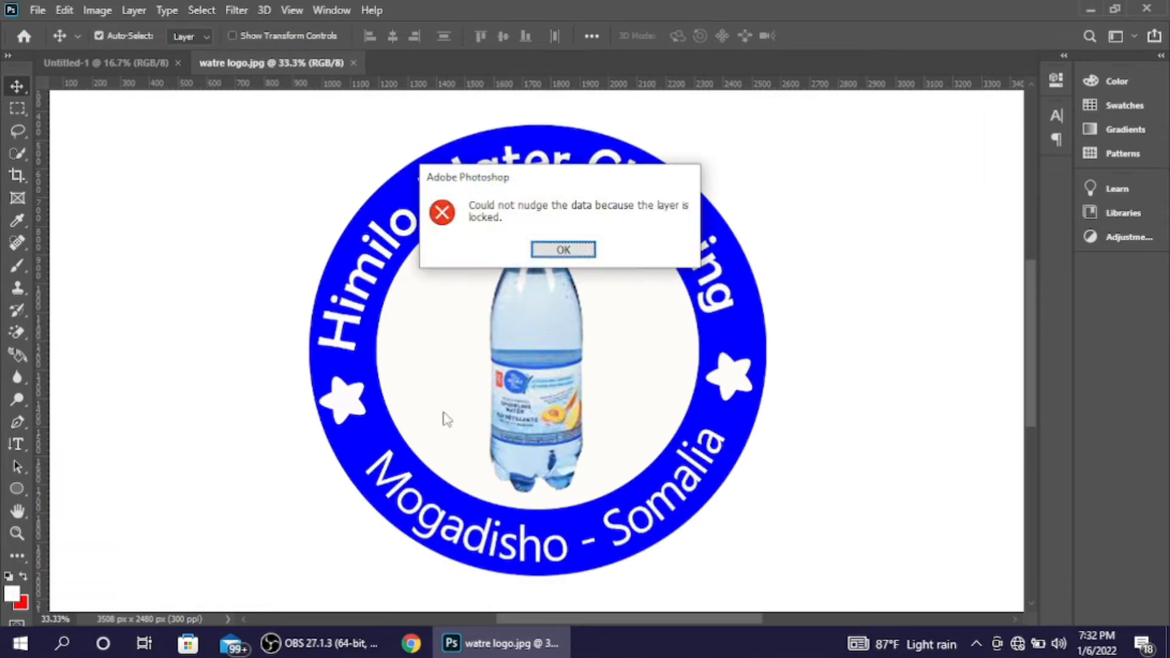
left_click(561, 249)
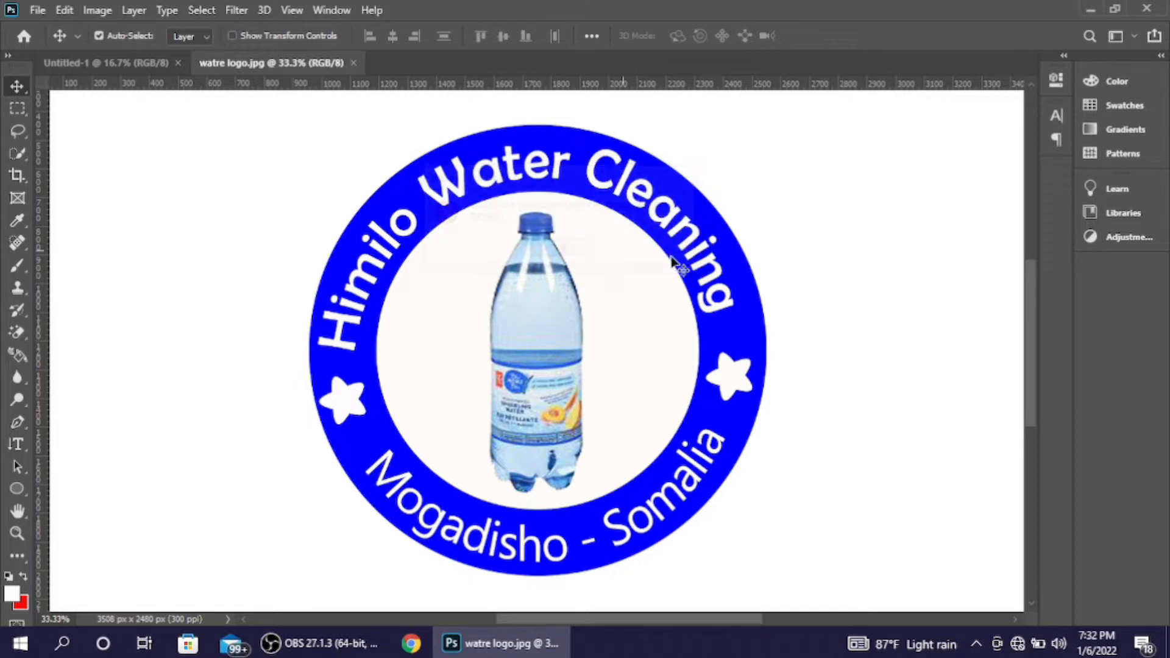
mouse_move(1030, 368)
left_mouse_down()
mouse_move(1030, 357)
mouse_move(1033, 372)
left_mouse_up()
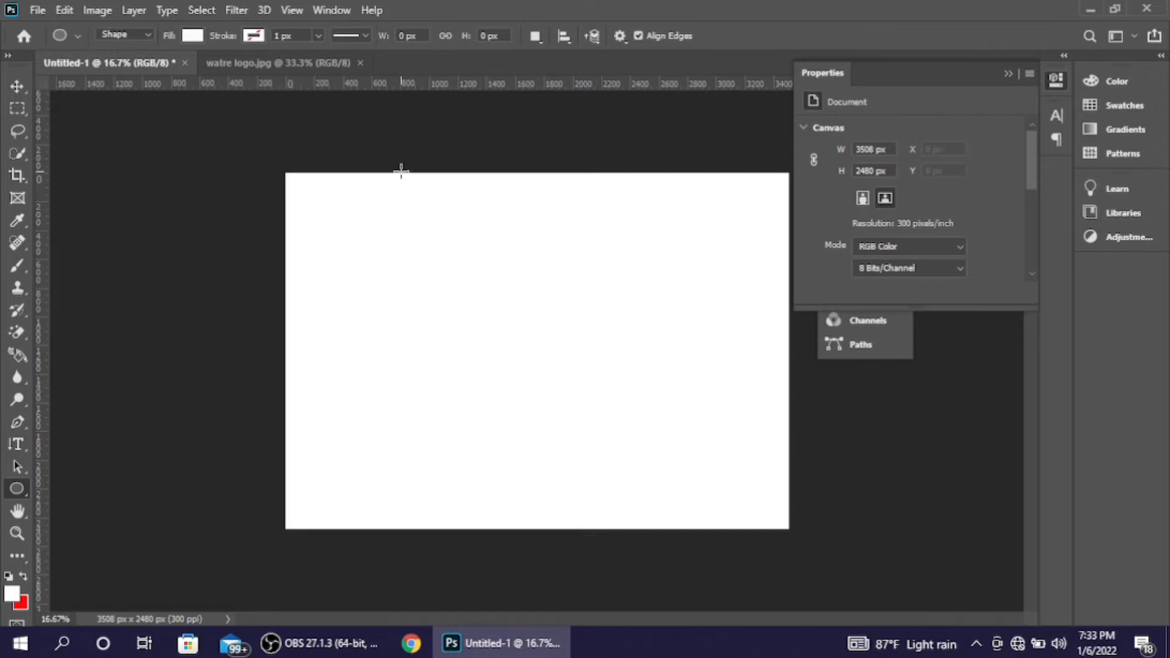
Draw an ellipse of about 582 by 564 px near the middle of the Untitled-1 canvas.
right_click(19, 486)
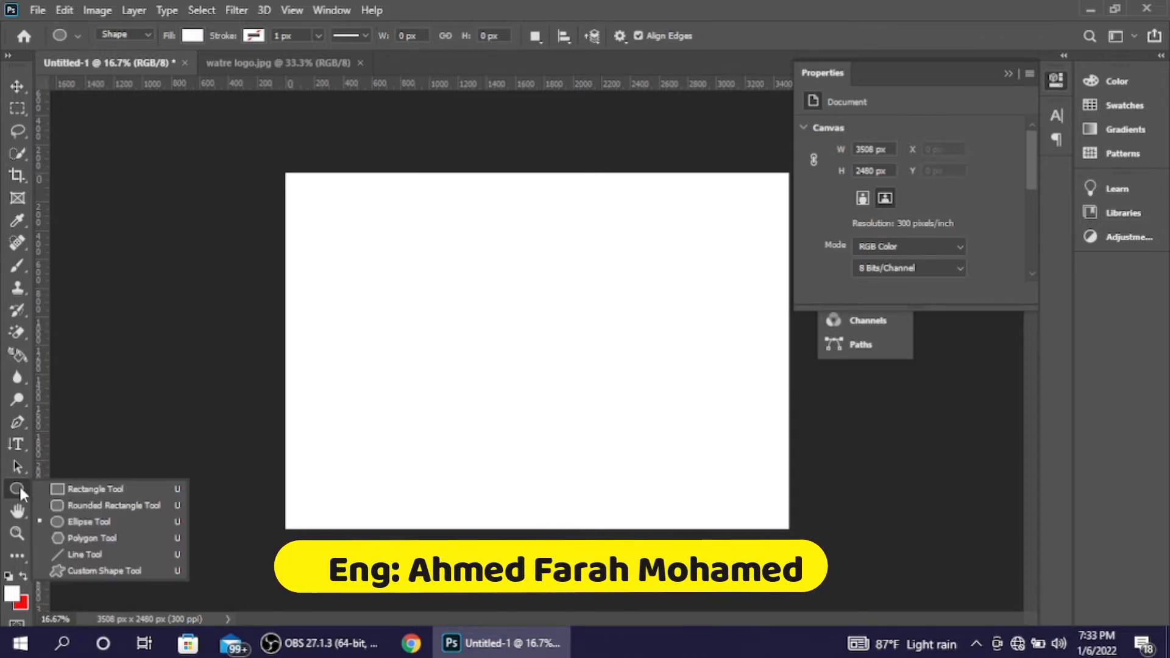
left_click(82, 518)
left_click_drag(491, 292, 574, 373)
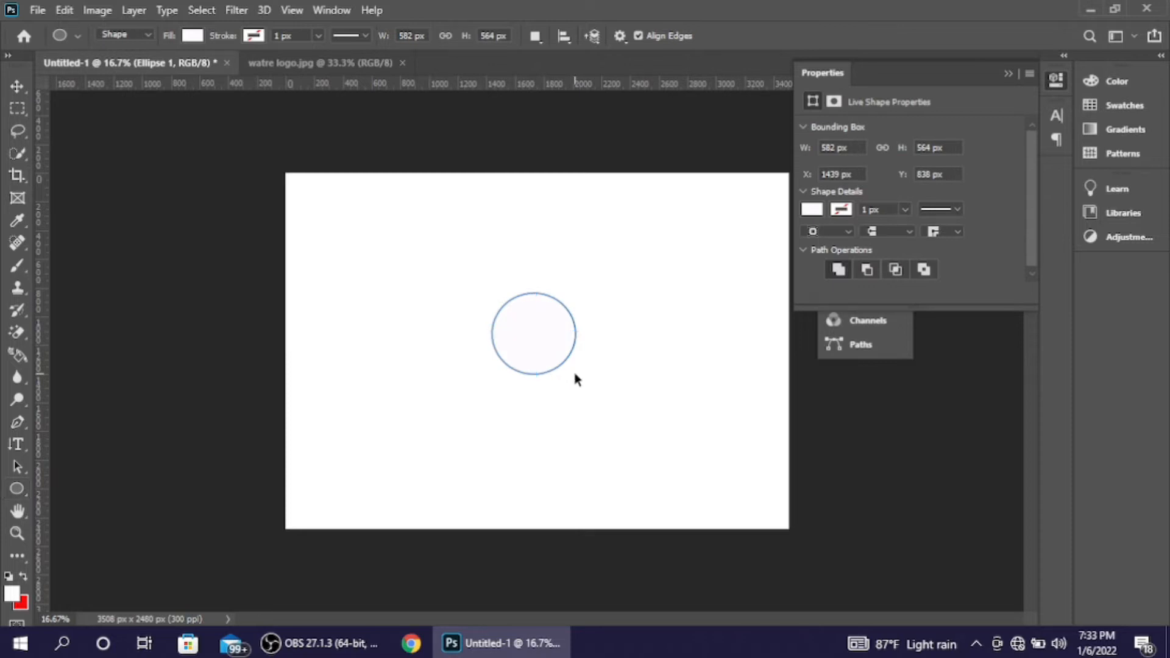
Scale the ellipse up to about 1991 by 1930 px and centre it on the canvas.
key("ctrl+t")
left_click_drag(575, 374, 689, 460)
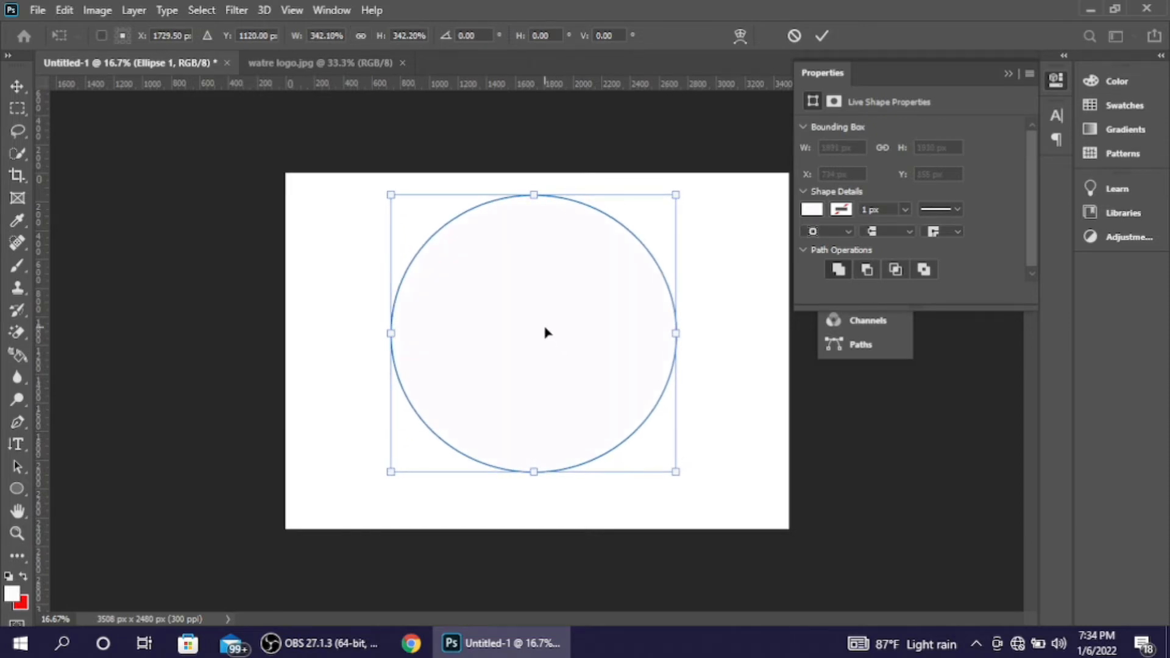
left_click_drag(546, 332, 556, 352)
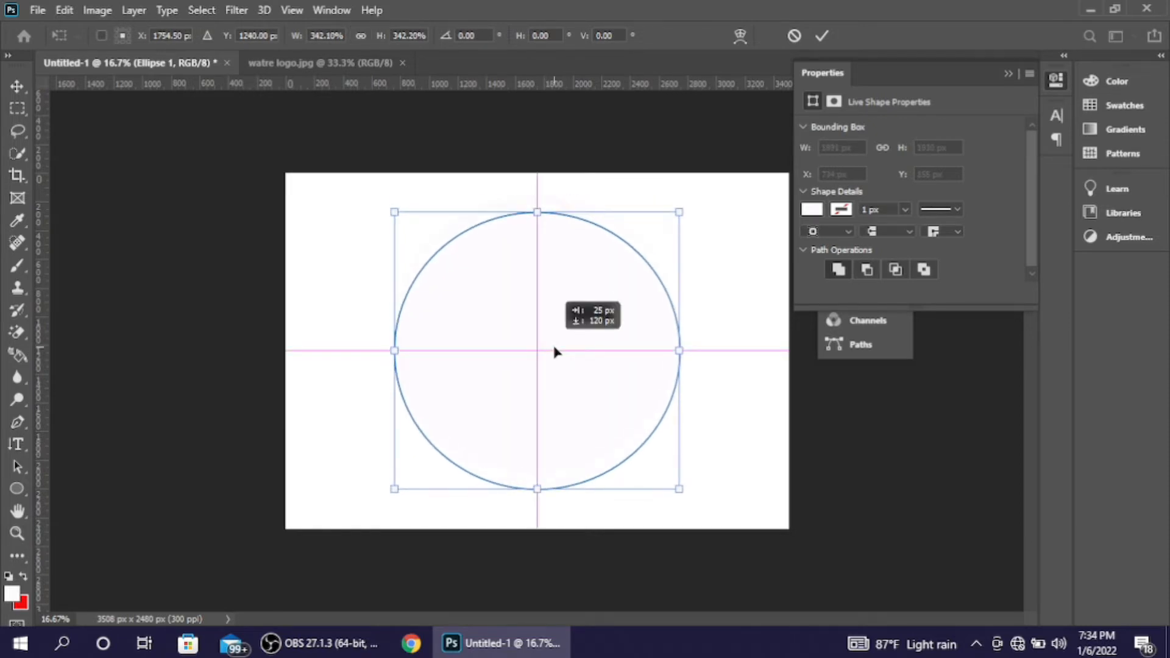
mouse_move(555, 352)
left_mouse_down()
mouse_move(517, 352)
mouse_move(569, 350)
mouse_move(556, 348)
left_mouse_up()
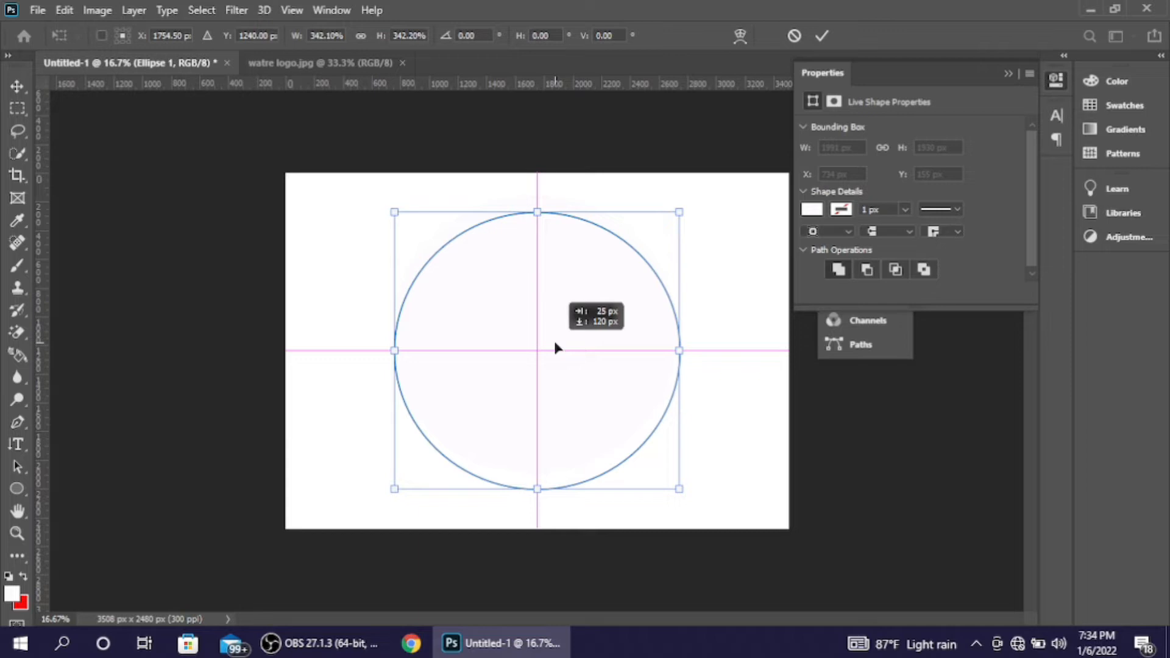
left_click_drag(556, 348, 556, 348)
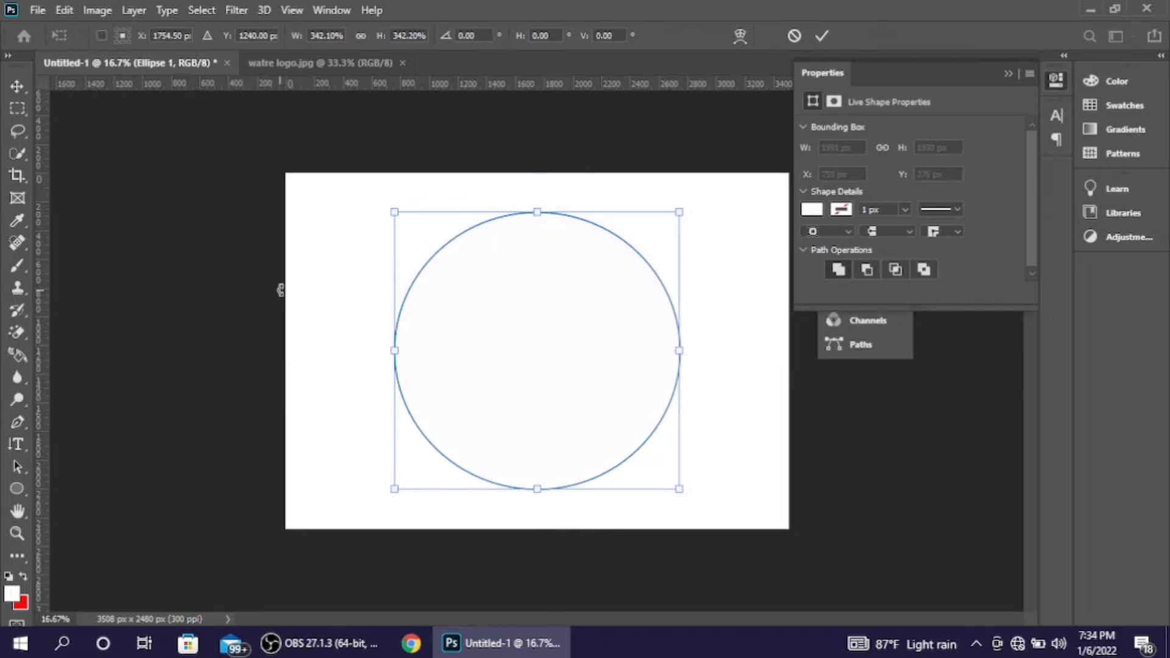
left_click(23, 479)
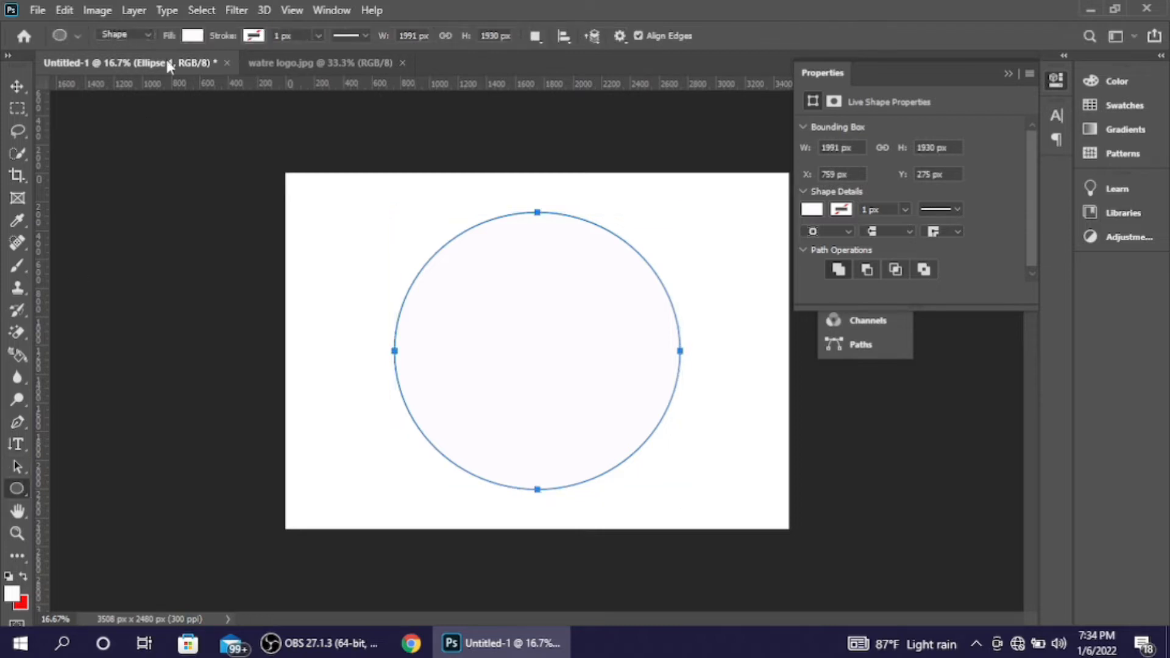
Fill the large ellipse with bright blue from the recently used colors, with no further shape editing.
left_click(191, 37)
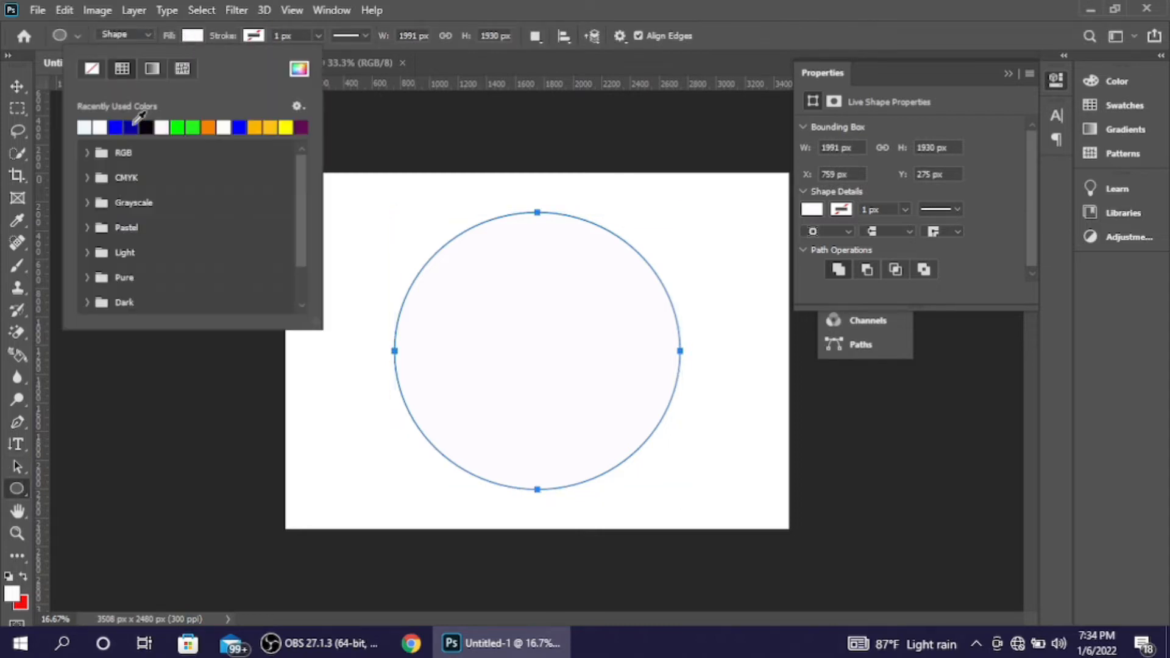
left_click(118, 126)
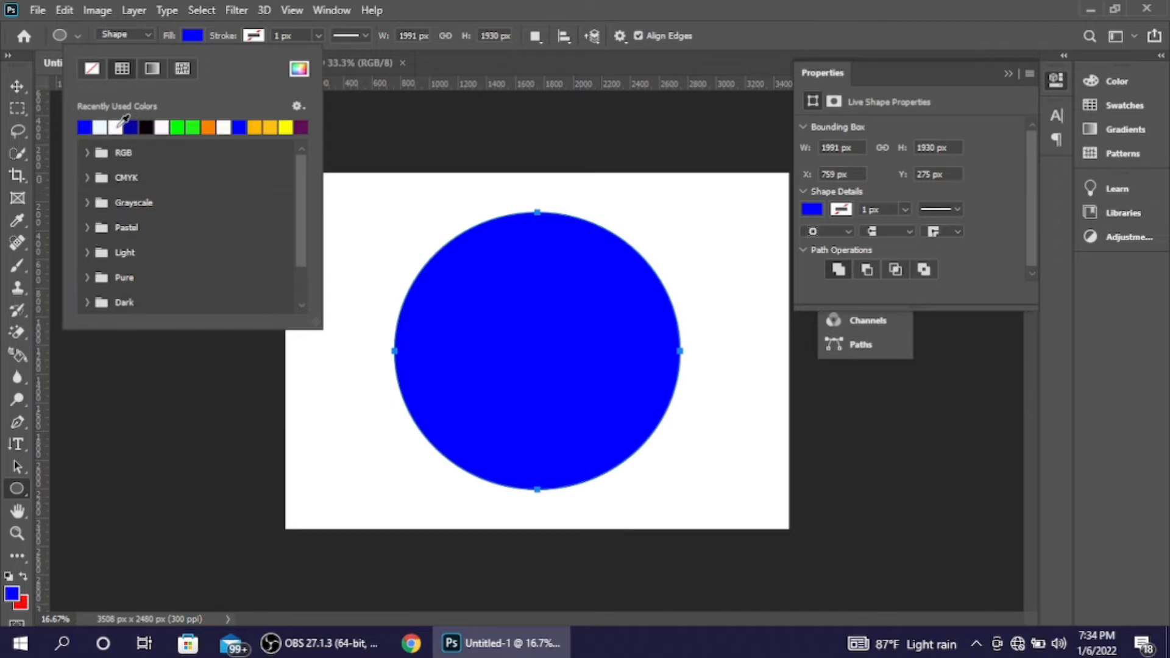
left_click(15, 87)
left_click(15, 87)
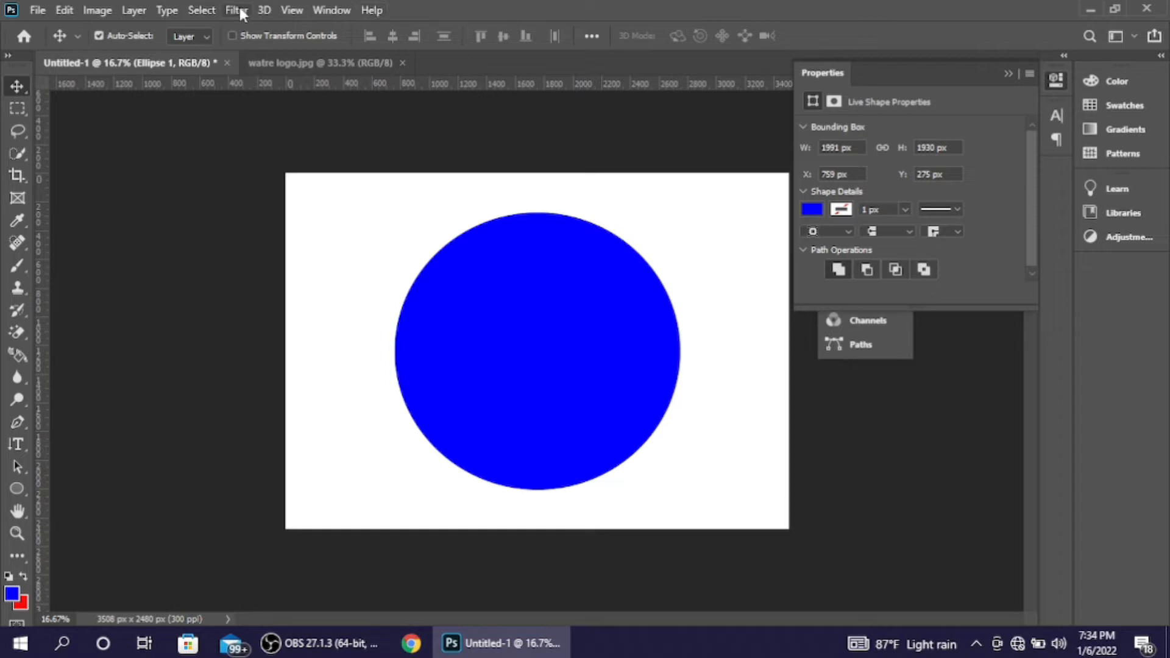
Show the list of layers and place it clear of the canvas, below the shape properties.
left_click(314, 11)
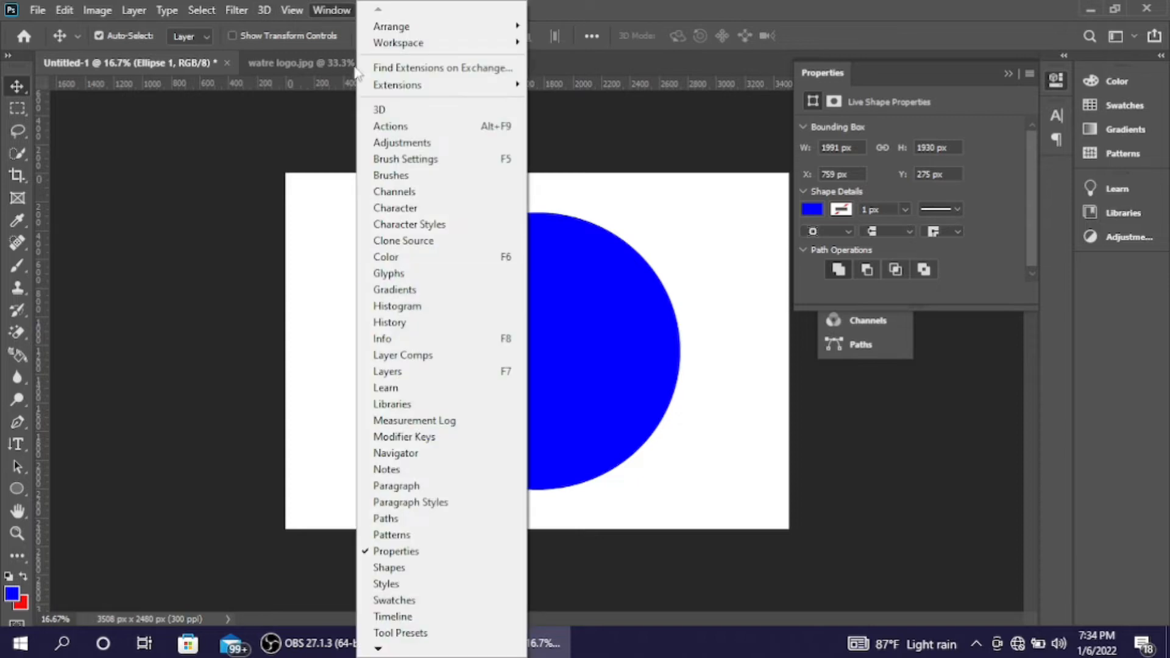
left_click(443, 372)
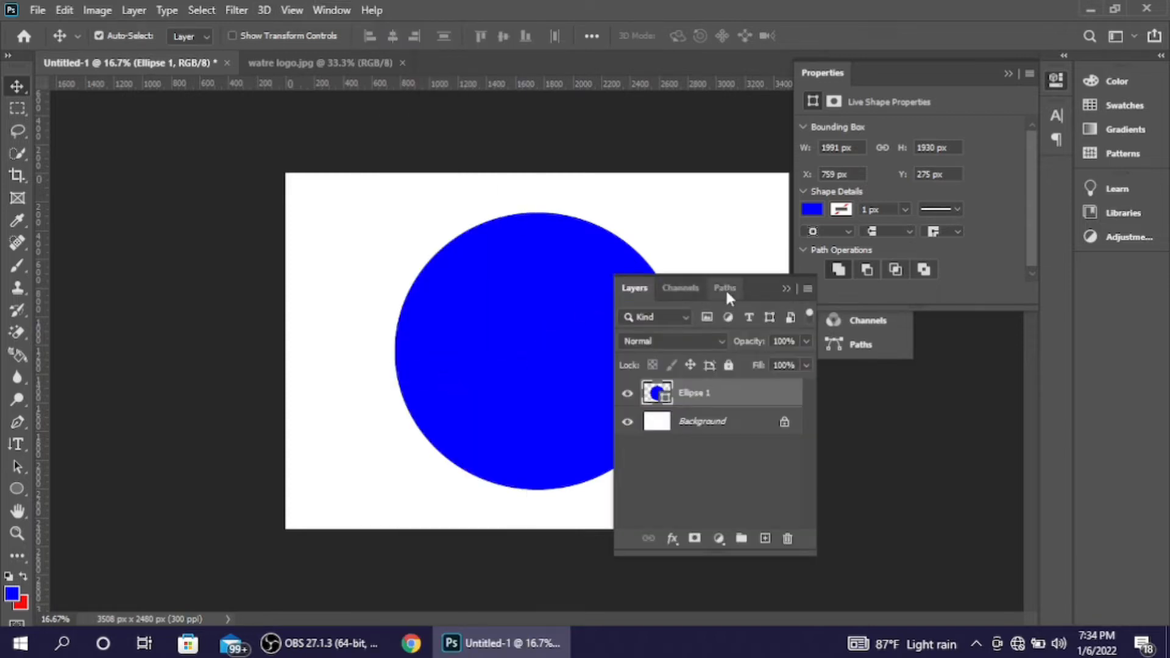
left_click_drag(776, 295, 965, 309)
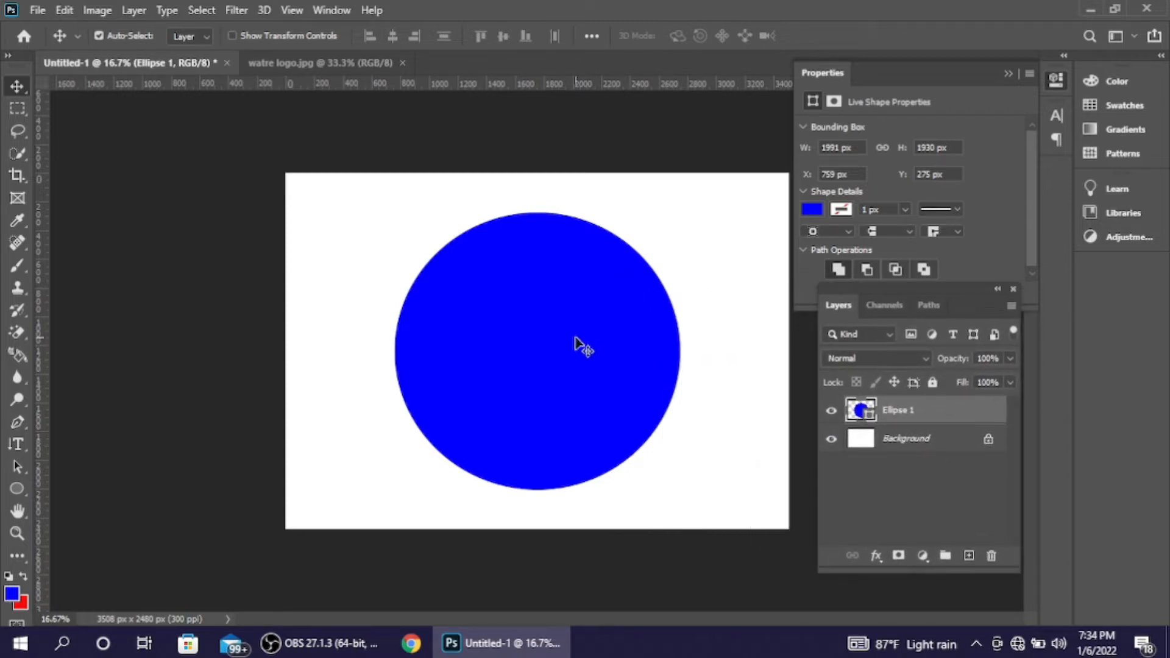
Duplicate the blue ellipse layer and rename the copy "white".
key("ctrl+j")
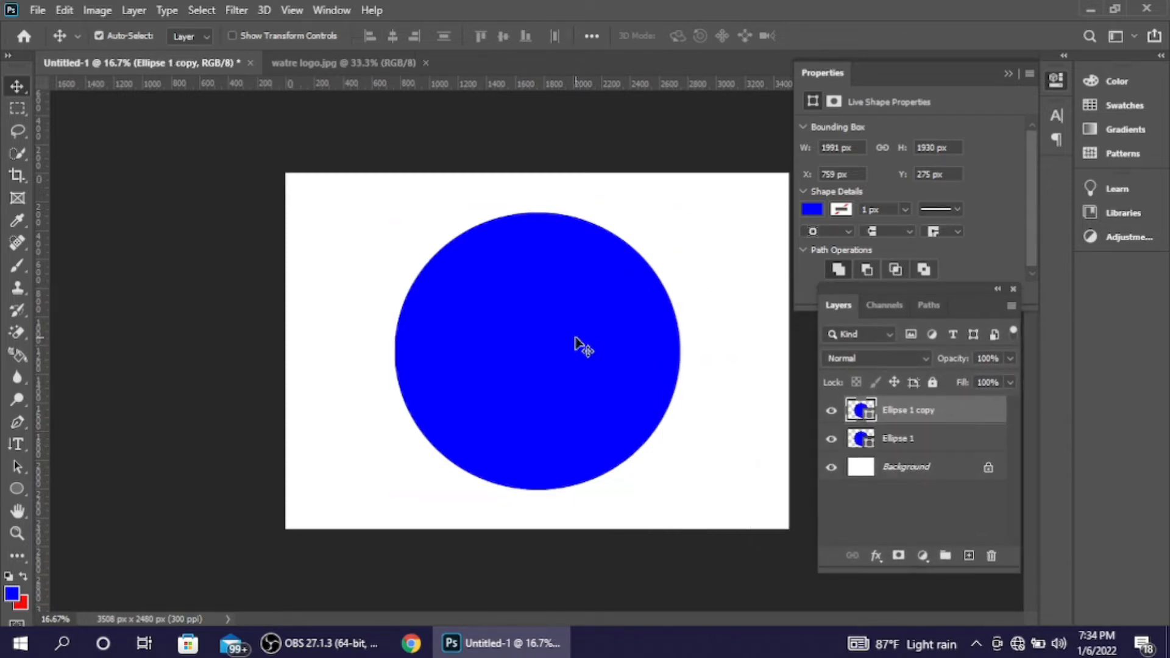
left_click(908, 439)
left_click(903, 416)
double_click(932, 413)
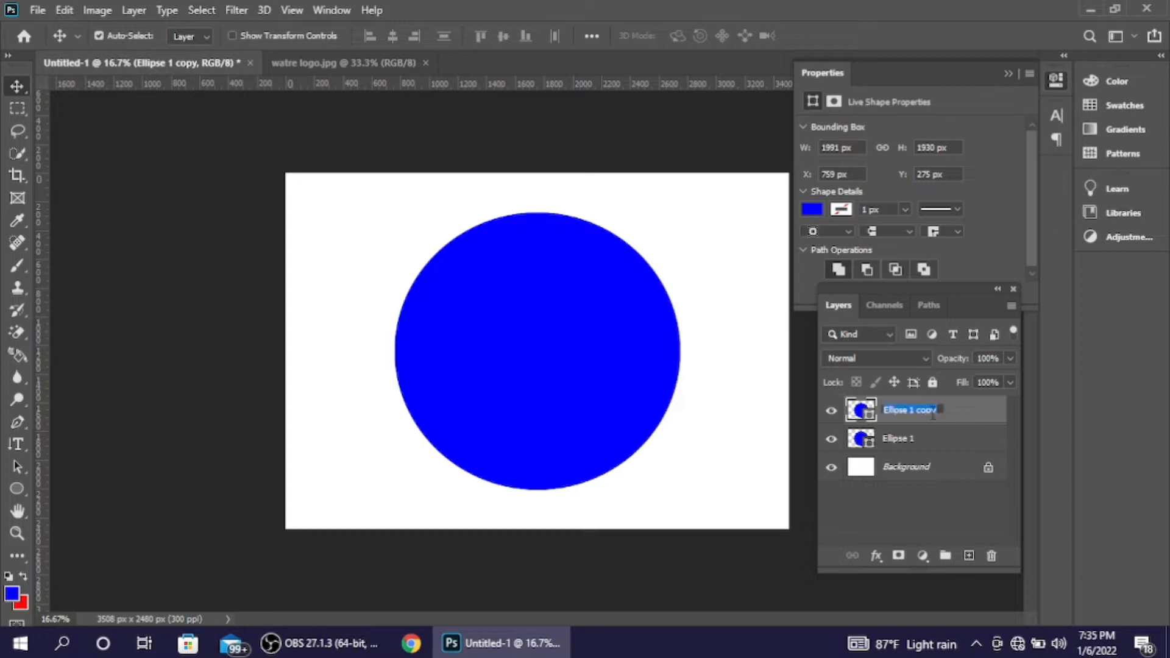
type("white")
left_click(588, 346)
Change the fill of the "white" ellipse to white using a recently used color.
left_click(17, 490)
left_click(188, 37)
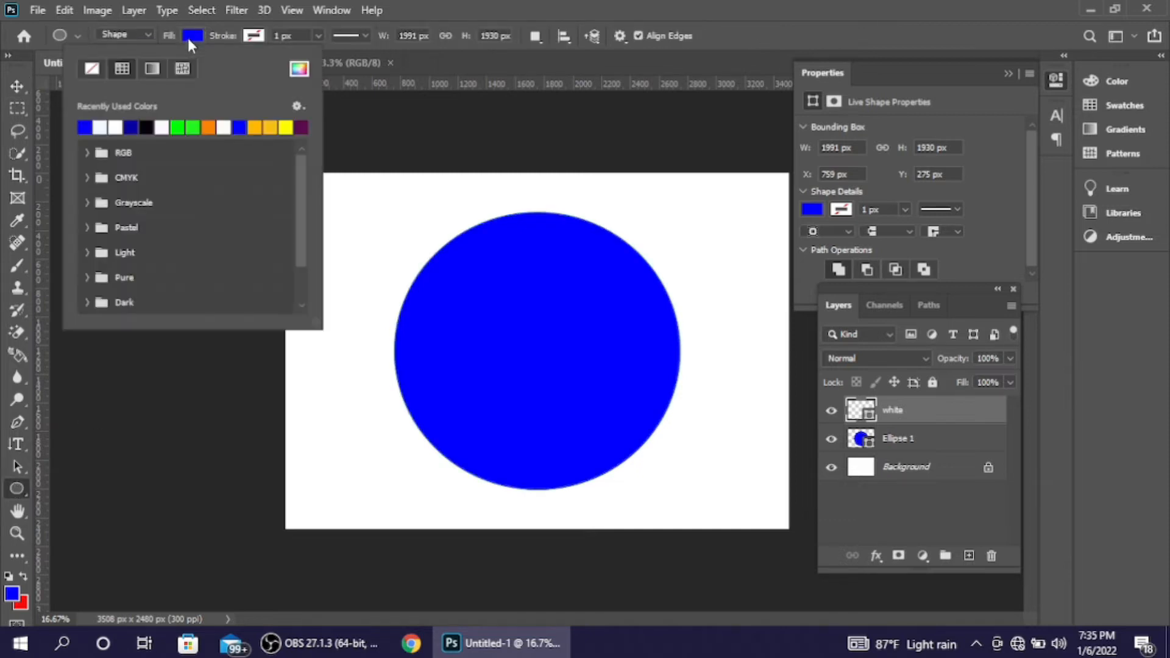
left_click(101, 128)
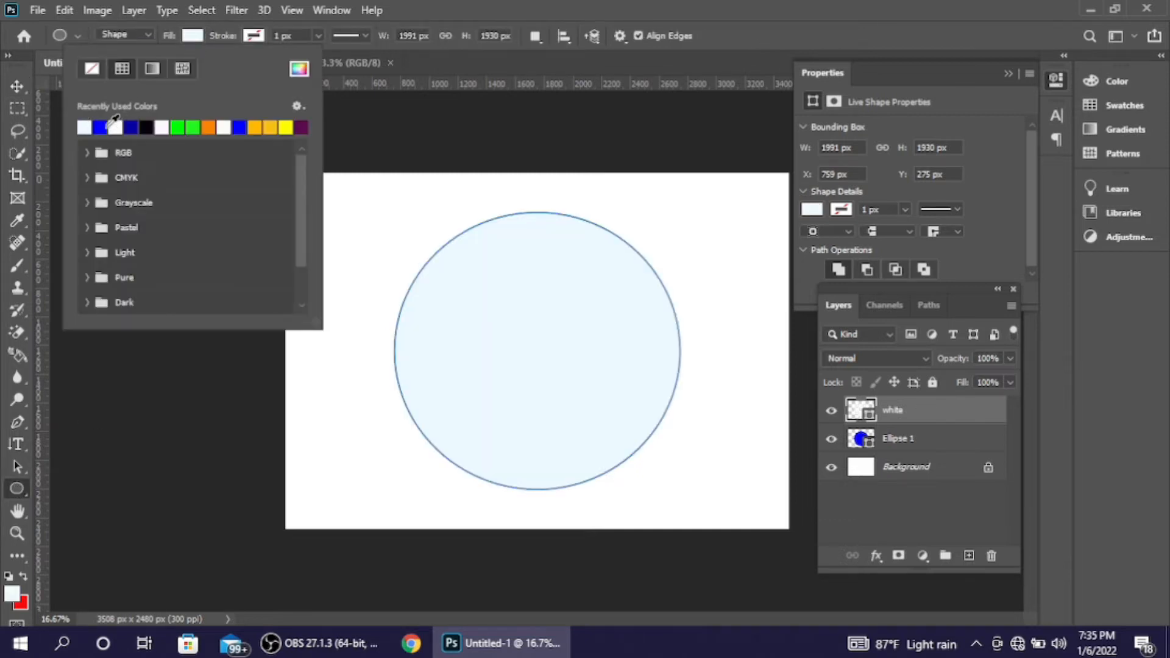
left_click(116, 128)
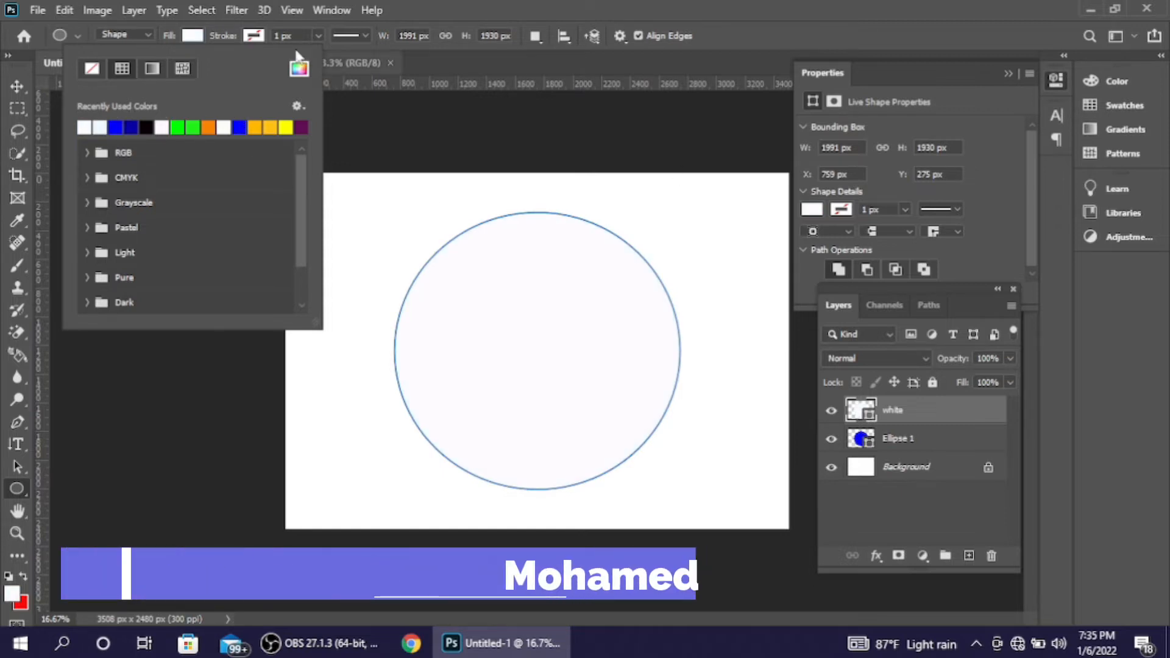
left_click(17, 85)
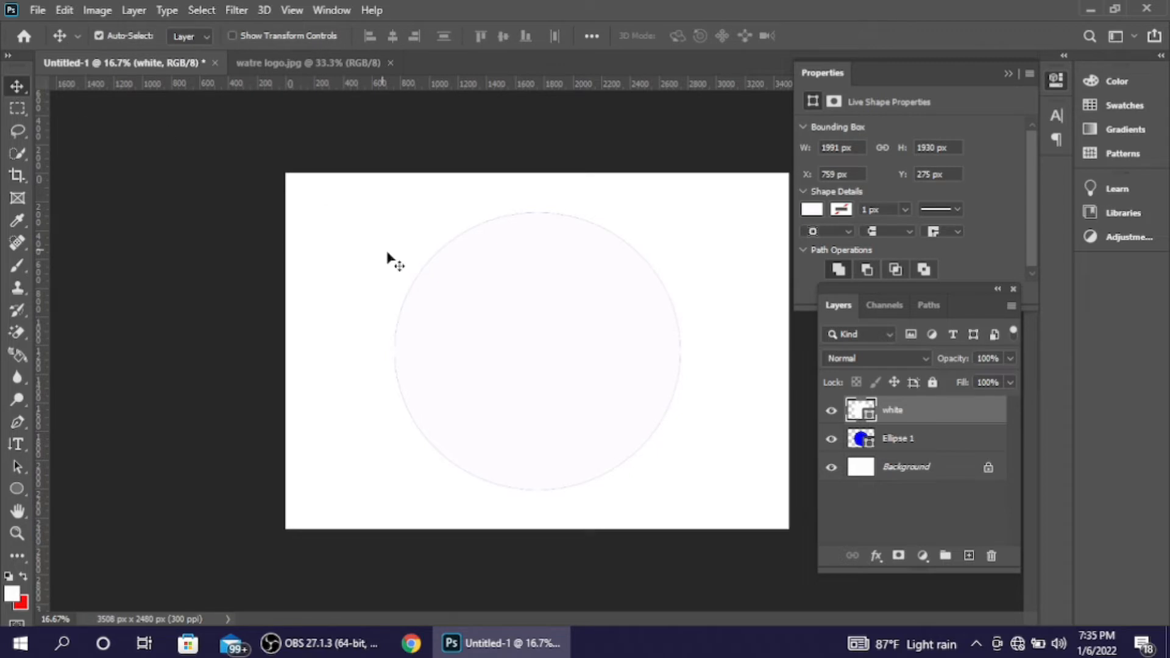
Scale the white ellipse down about its centre to about 79.5%, leaving a blue ring around it.
key("ctrl+t")
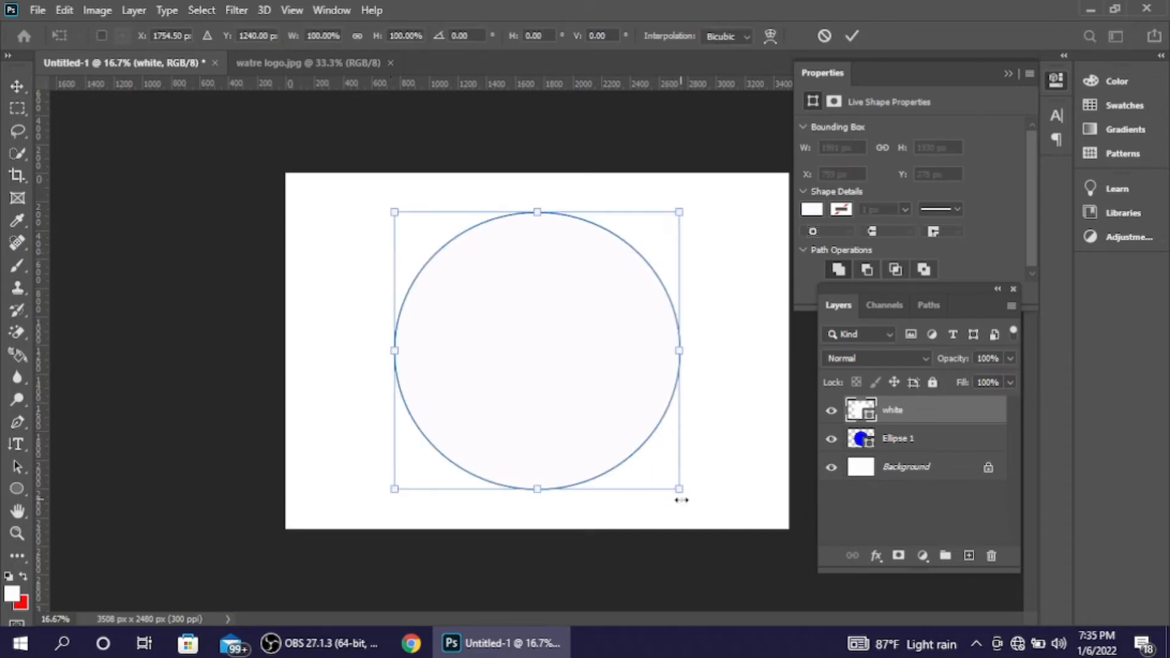
left_click_drag(680, 492, 653, 469)
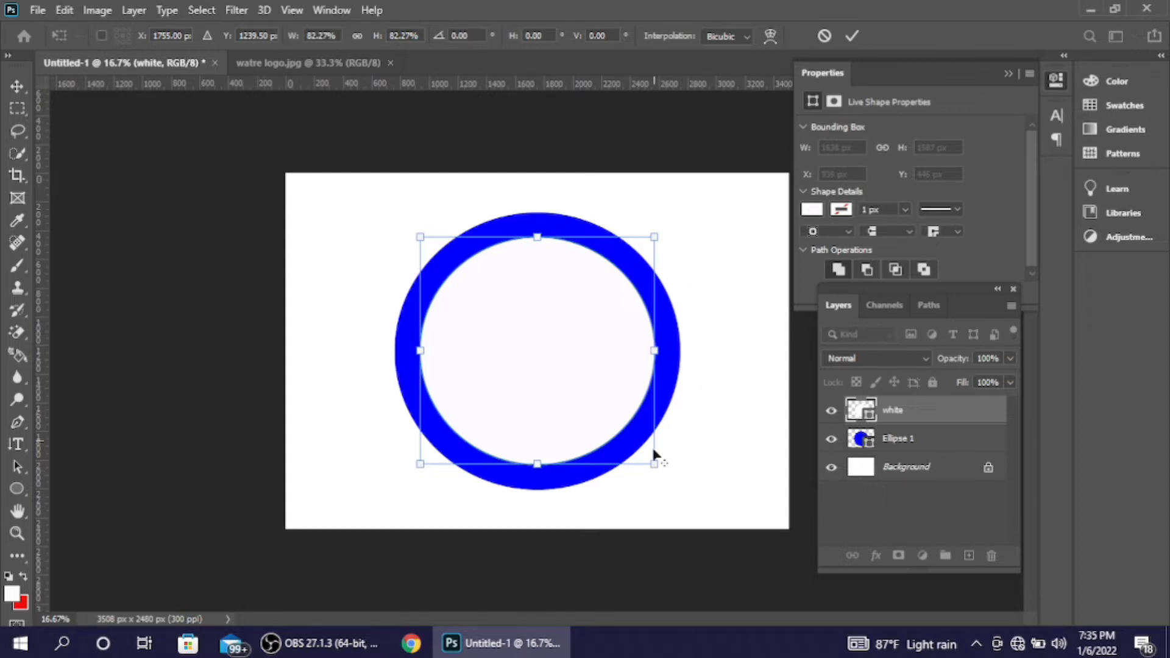
left_click_drag(654, 464, 651, 460)
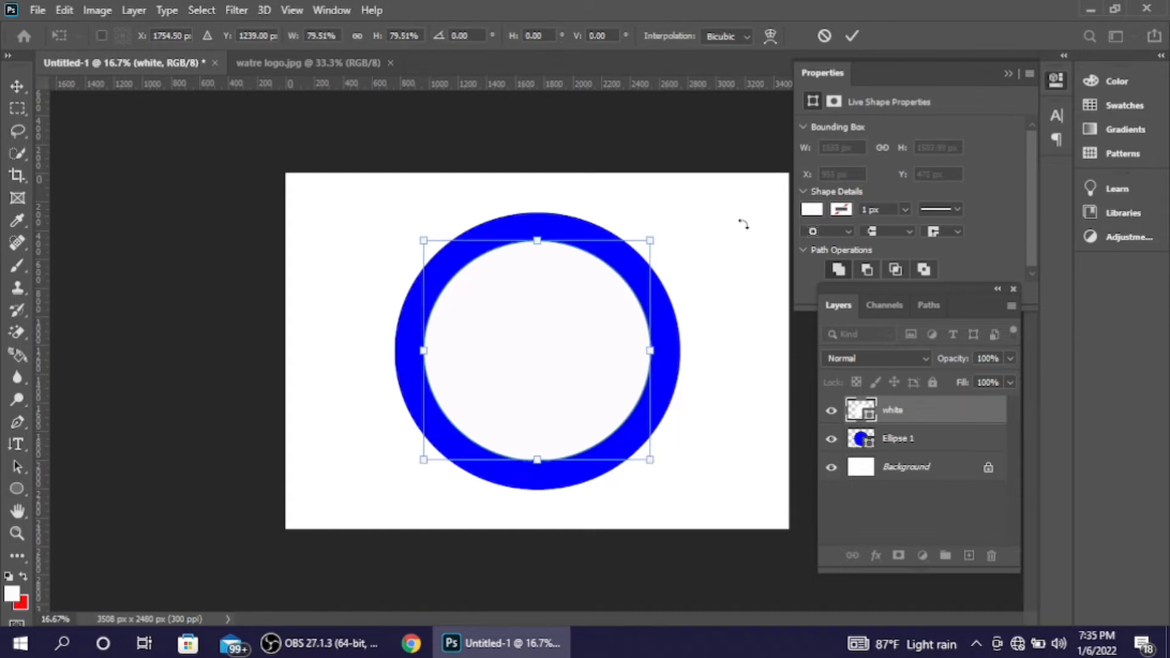
left_click(851, 38)
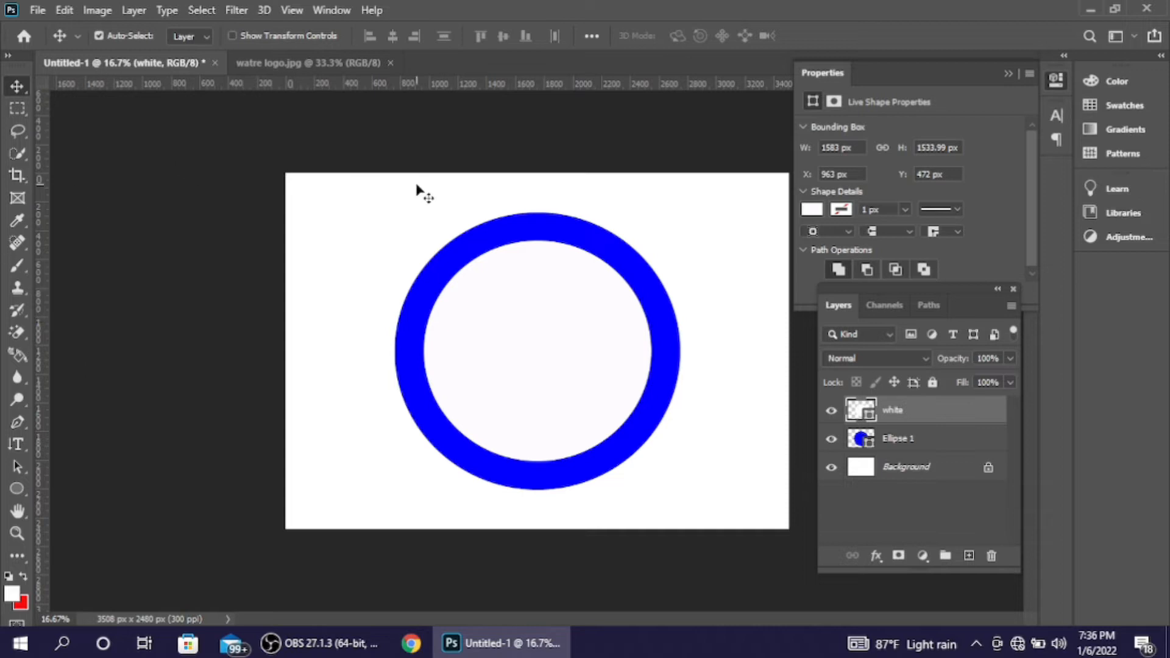
Start type on the white ellipse's path at its lower-left edge and switch the text orientation to horizontal.
left_click(17, 449)
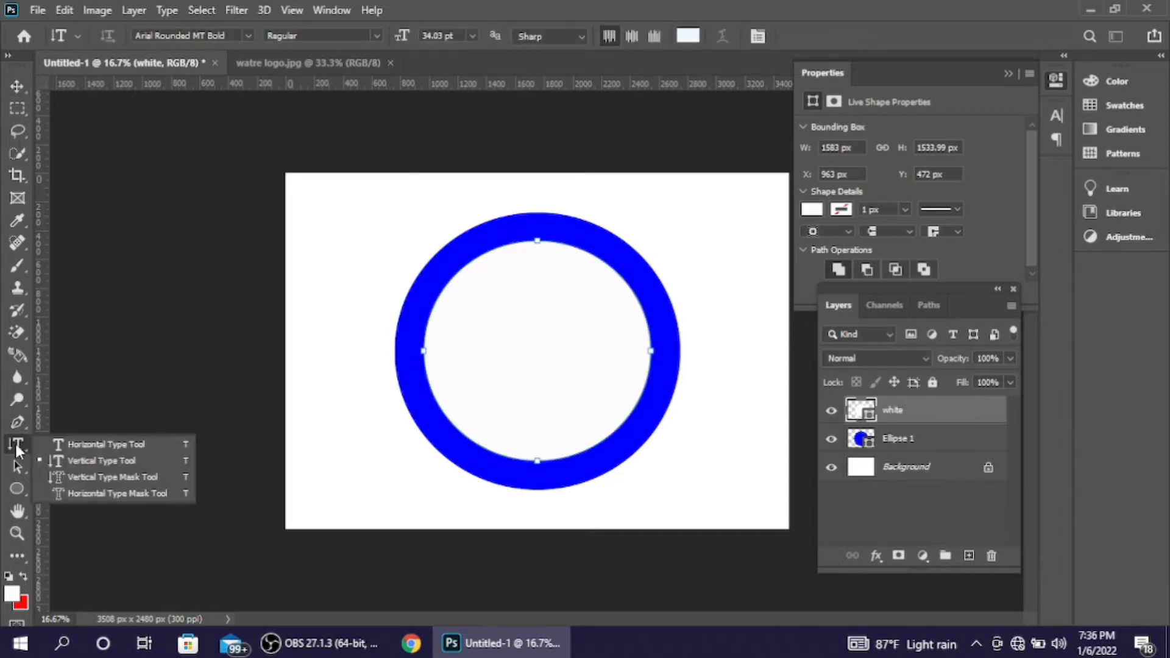
left_click(106, 465)
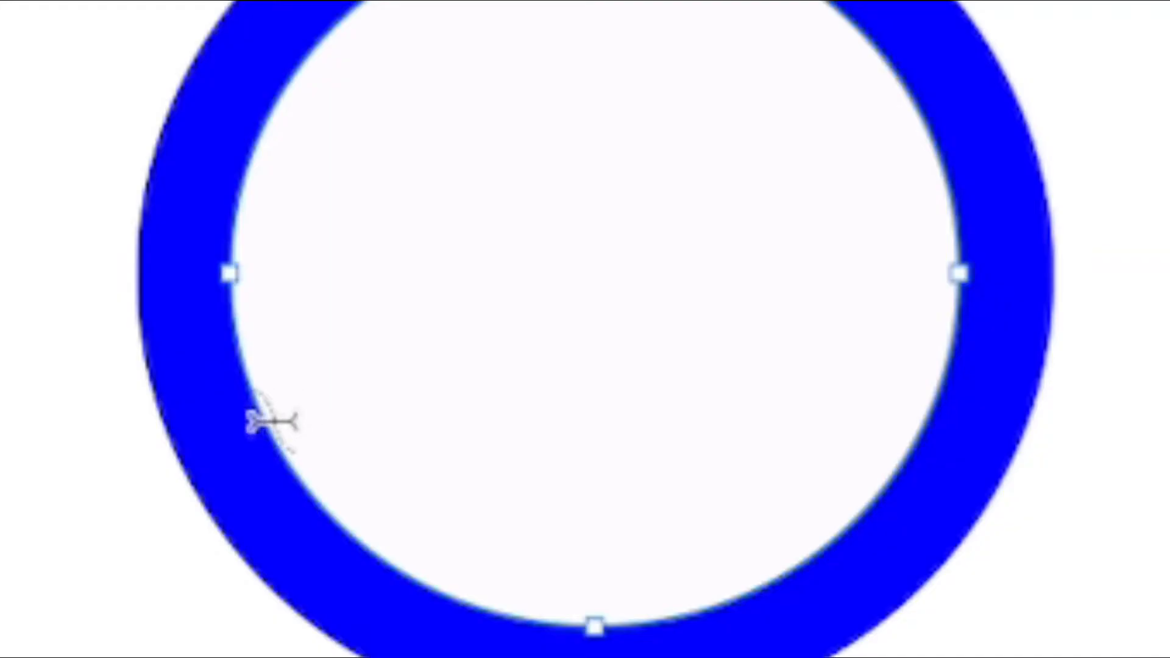
left_click(268, 422)
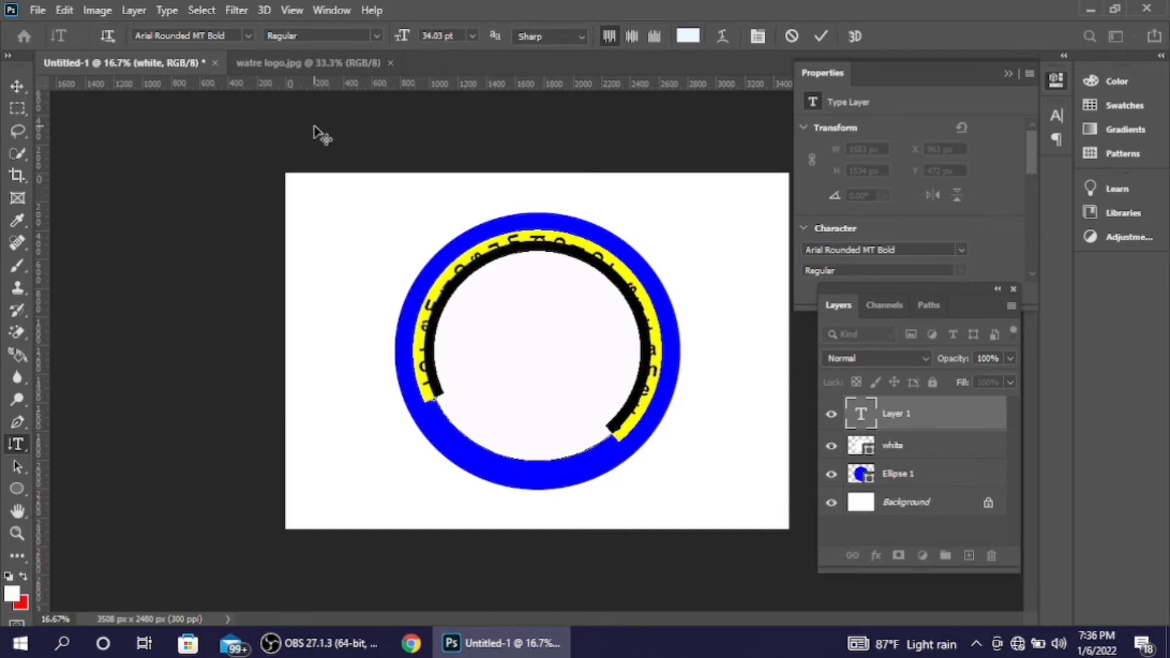
left_click(108, 34)
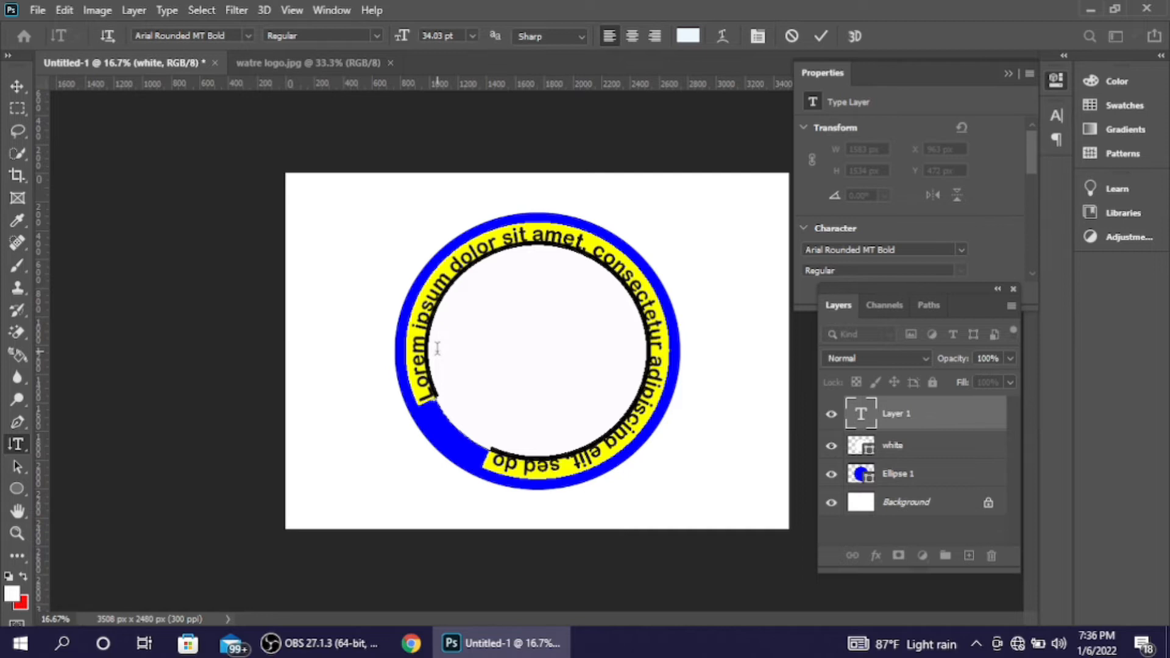
Replace the placeholder text along the circular path with "Himilo".
key("ctrl")
key("BackSpace")
type("Himilo")
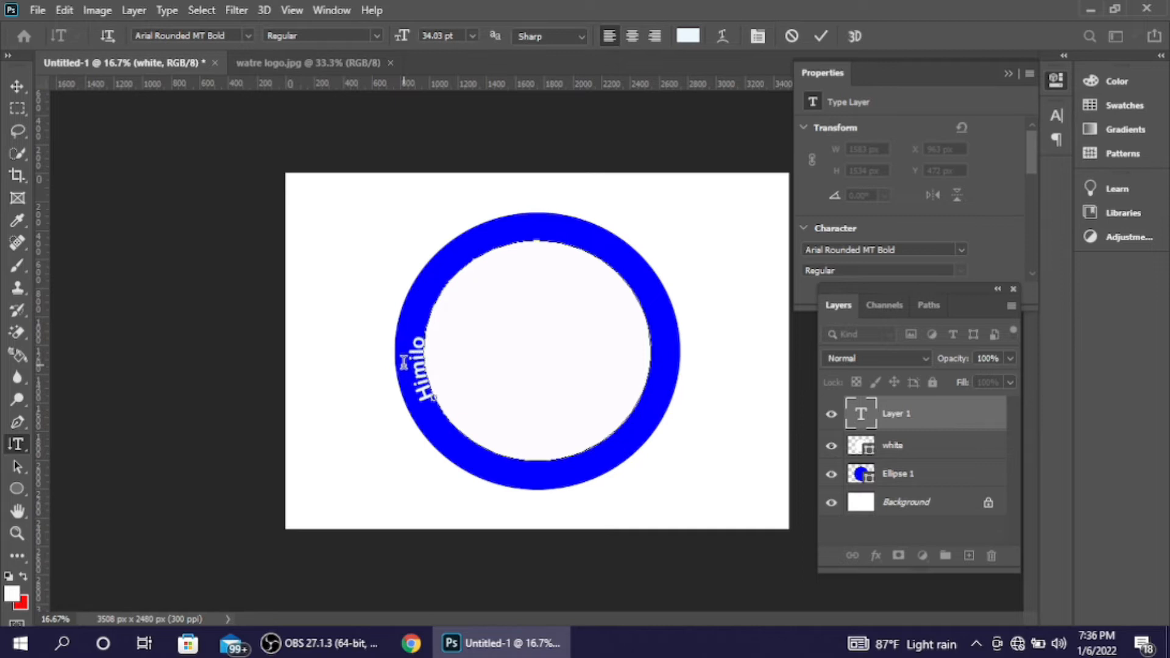
type(" watre")
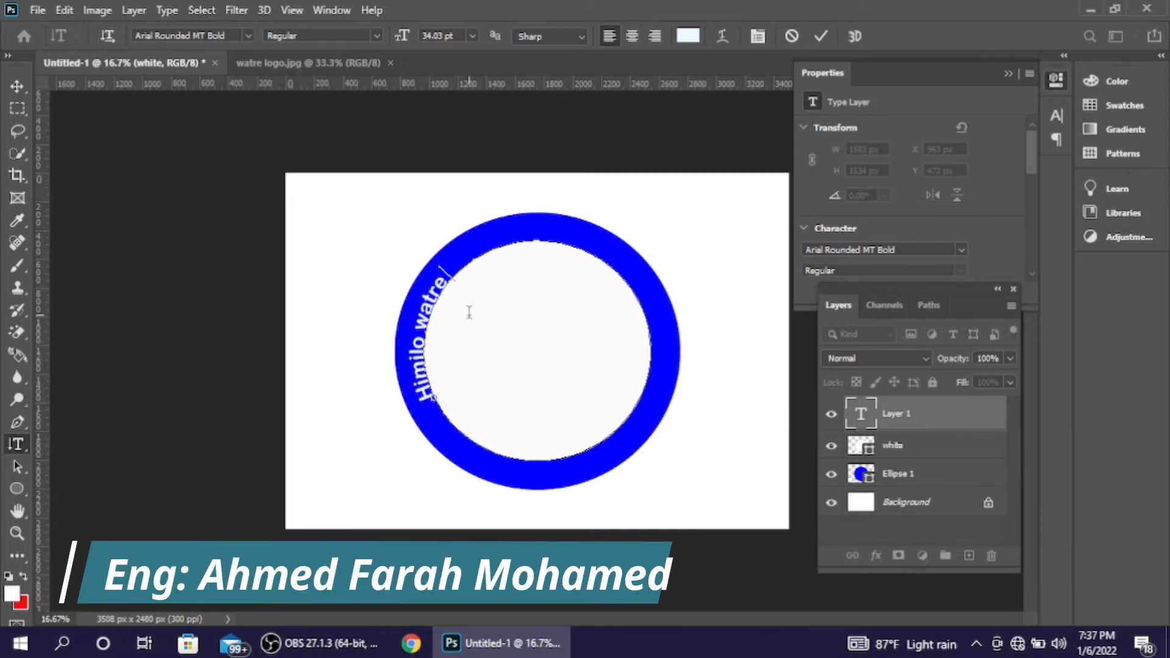
key("BackSpace")
key("BackSpace")
key("BackSpace")
key("BackSpace")
key("BackSpace")
key("BackSpace")
Complete the circular text so it reads "Himilo Water Cleaning" and commit it.
type("W")
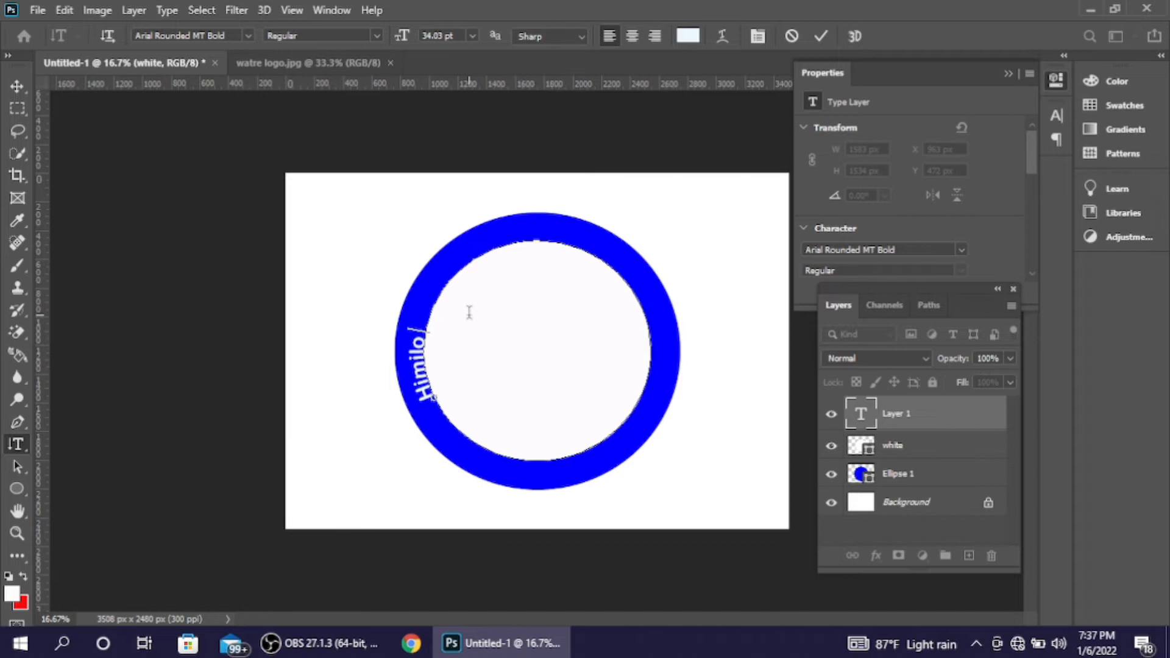
type("ater Cleaning")
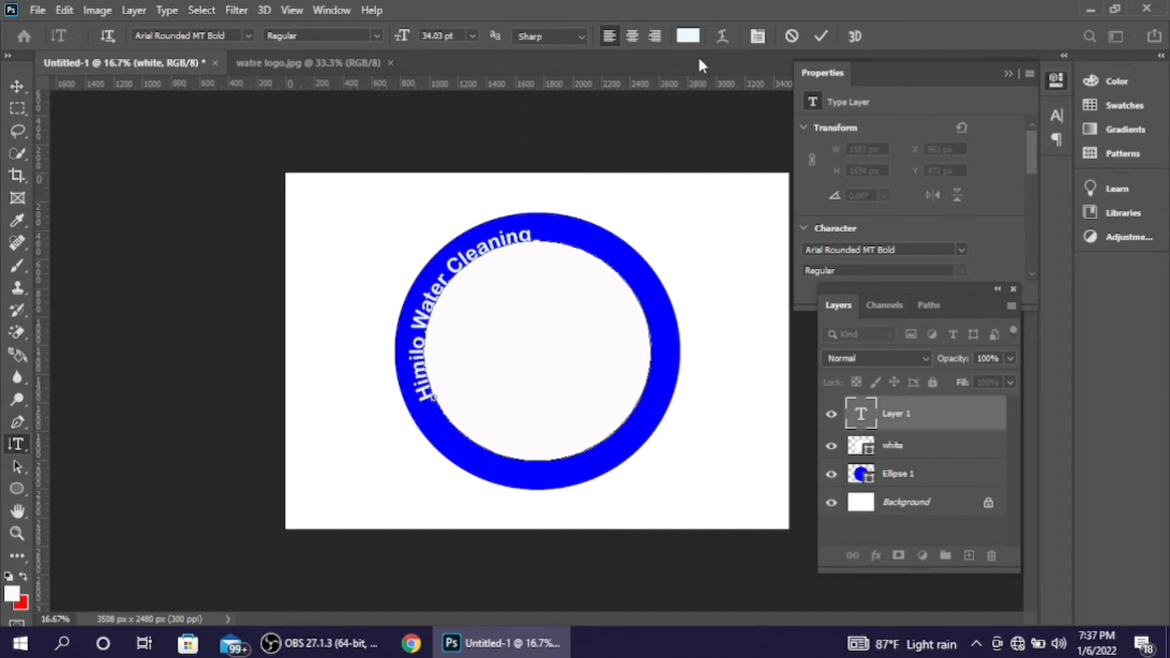
left_click(820, 36)
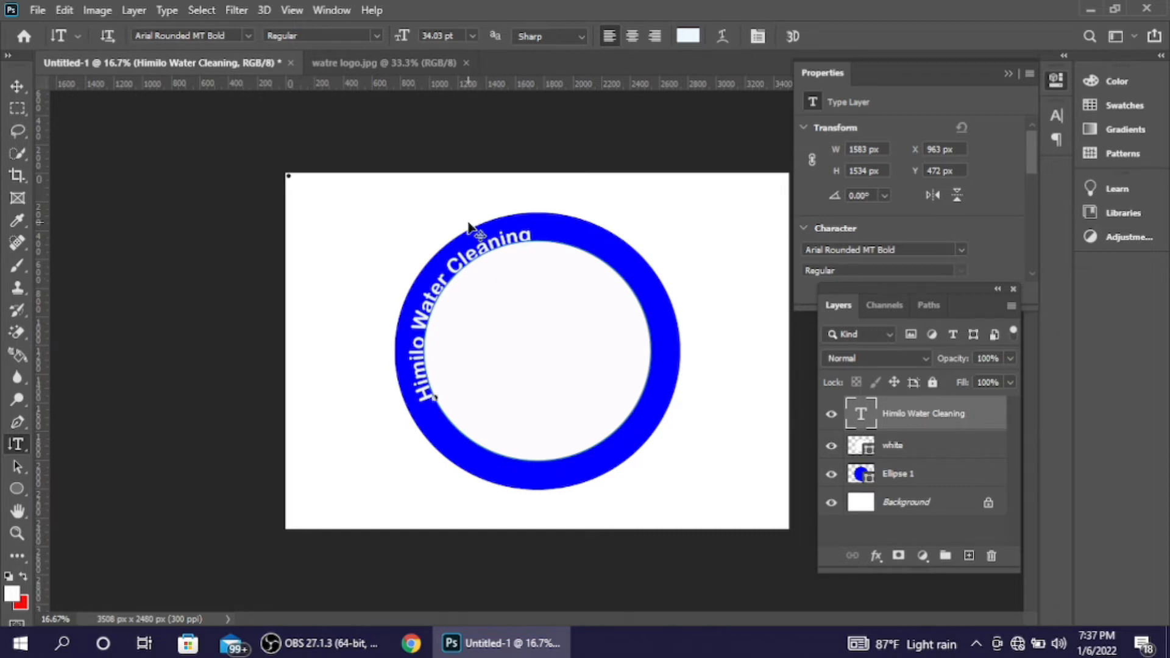
Rotate the circular text clockwise by about 6.24°.
key("ctrl+t")
left_click_drag(484, 210, 500, 209)
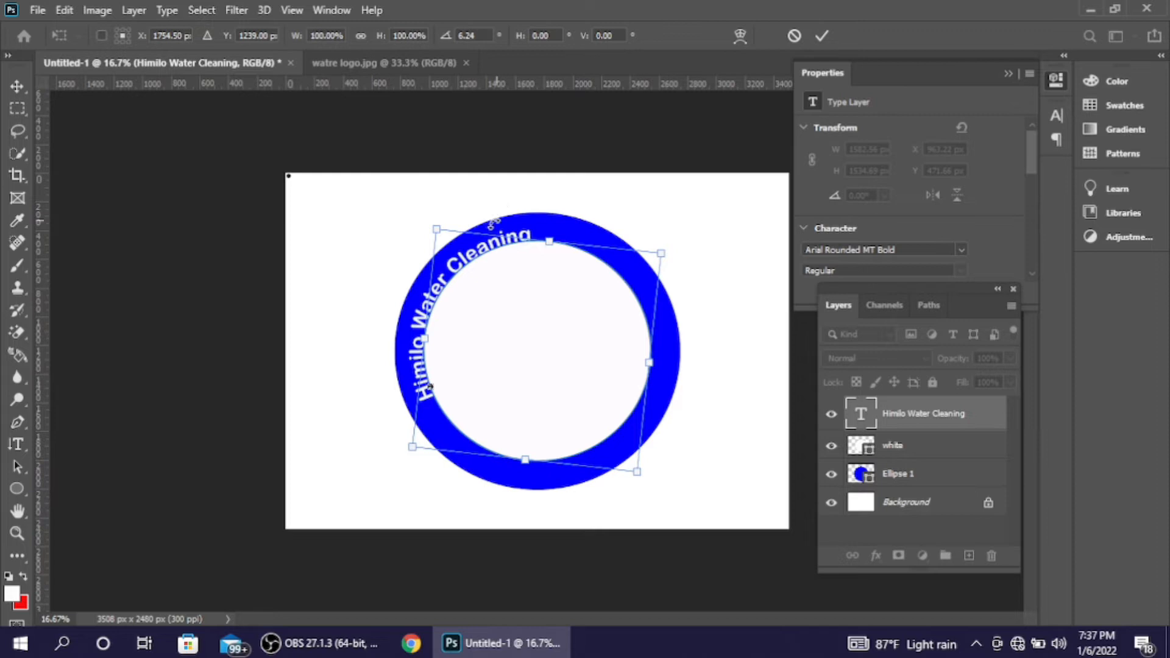
key("Return")
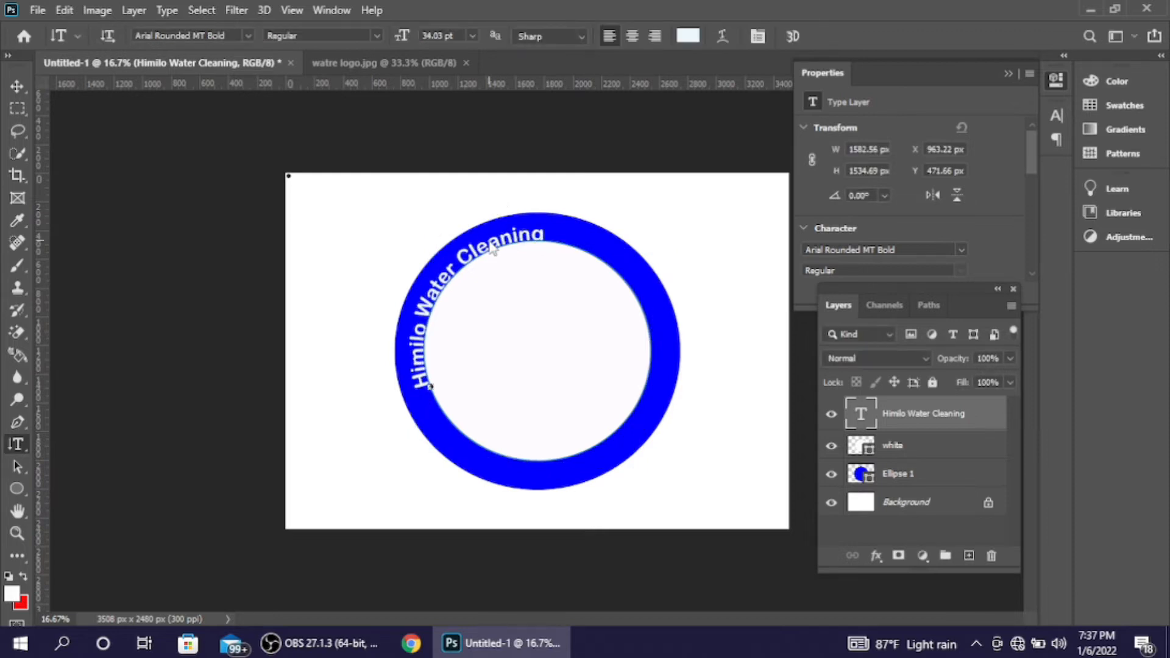
Shift the circular text up and slightly left so it sits inside the blue ring.
key("ctrl+t")
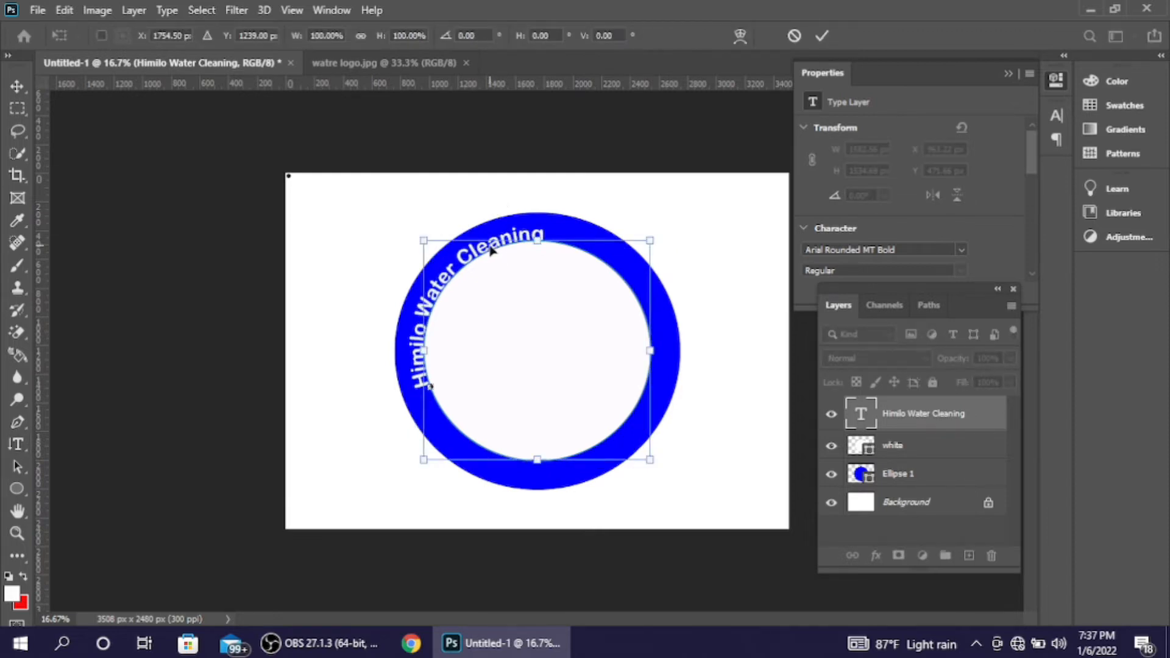
left_click_drag(429, 386, 431, 388)
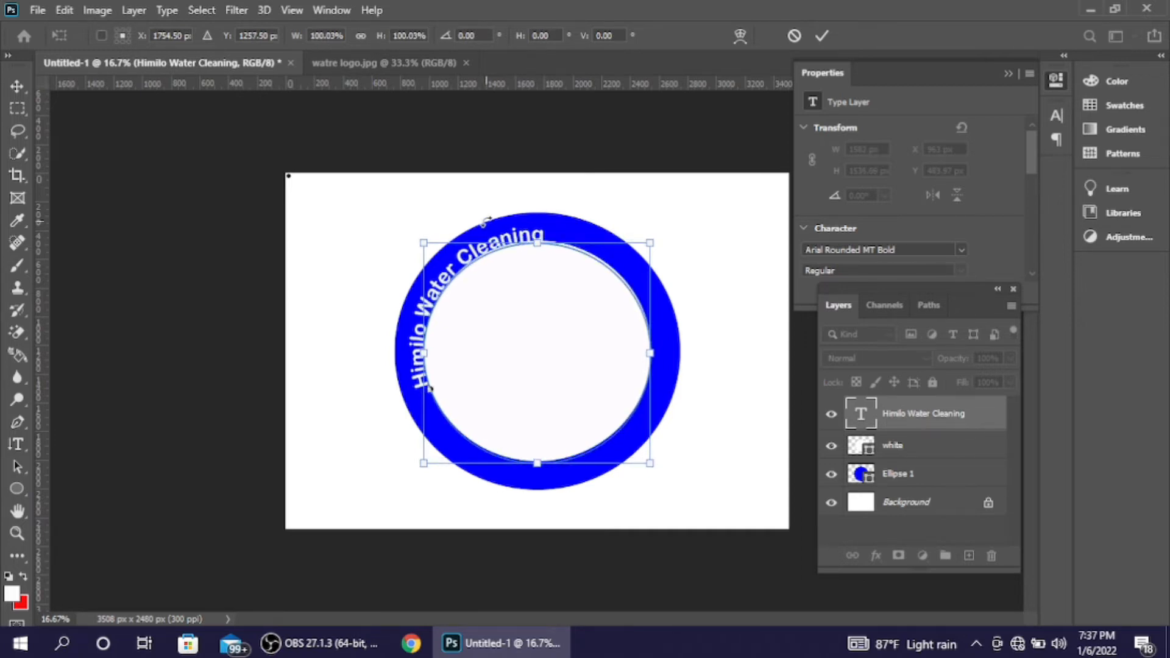
left_click(14, 84)
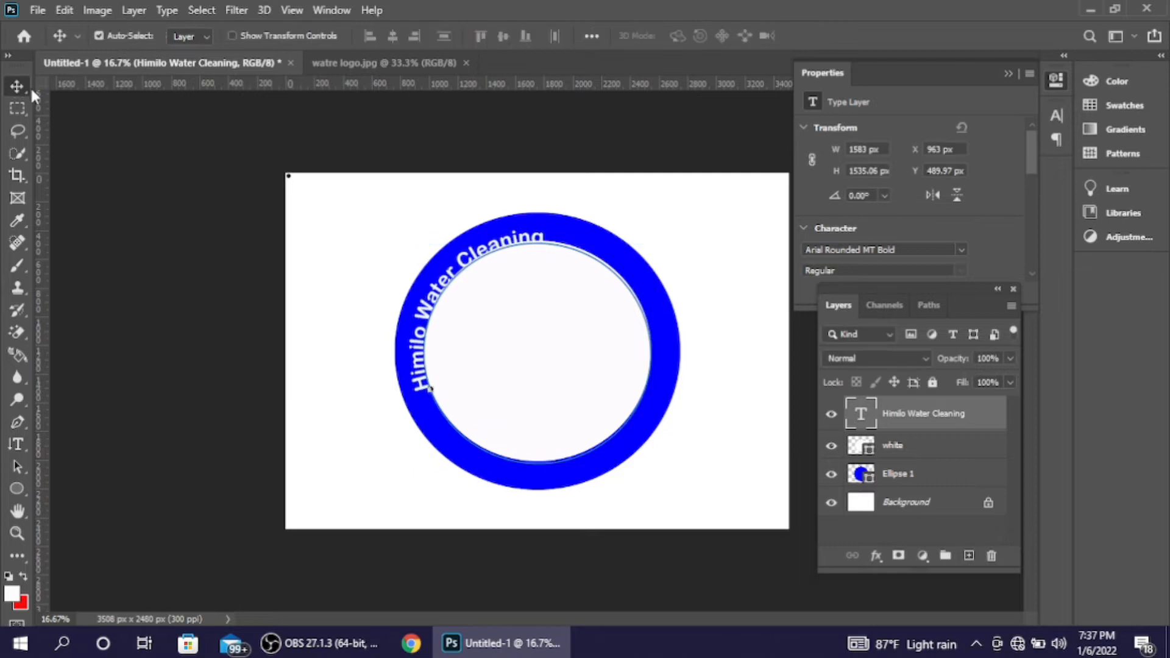
key("Up")
key("Up")
key("Up")
key("Up")
key("Up")
key("Up")
key("Up")
key("Up")
key("Right")
key("Left")
key("Left")
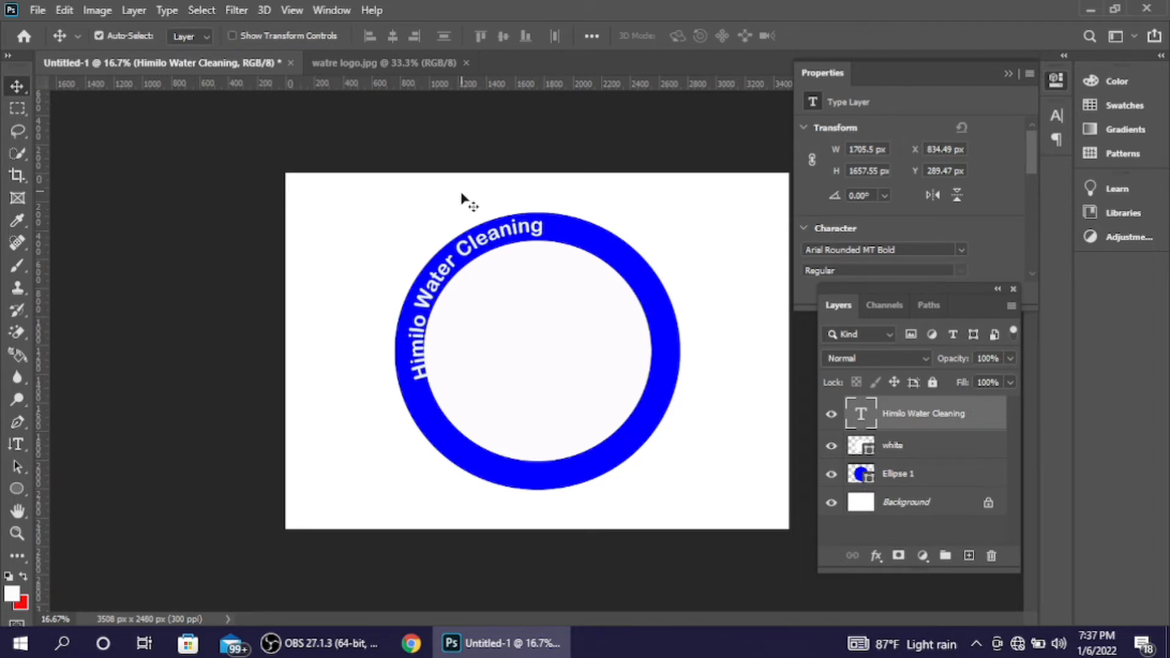
Rotate the text by about 46.96° across the top of the ring and stretch its height to about 105.2%.
left_click(468, 210)
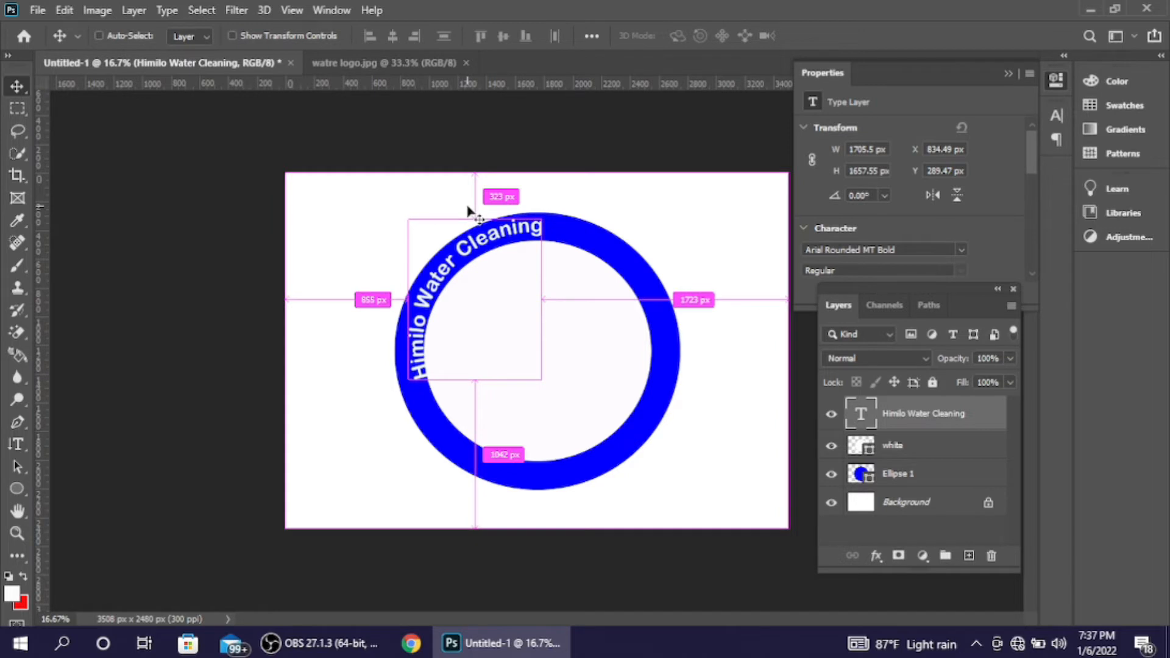
key("ctrl+t")
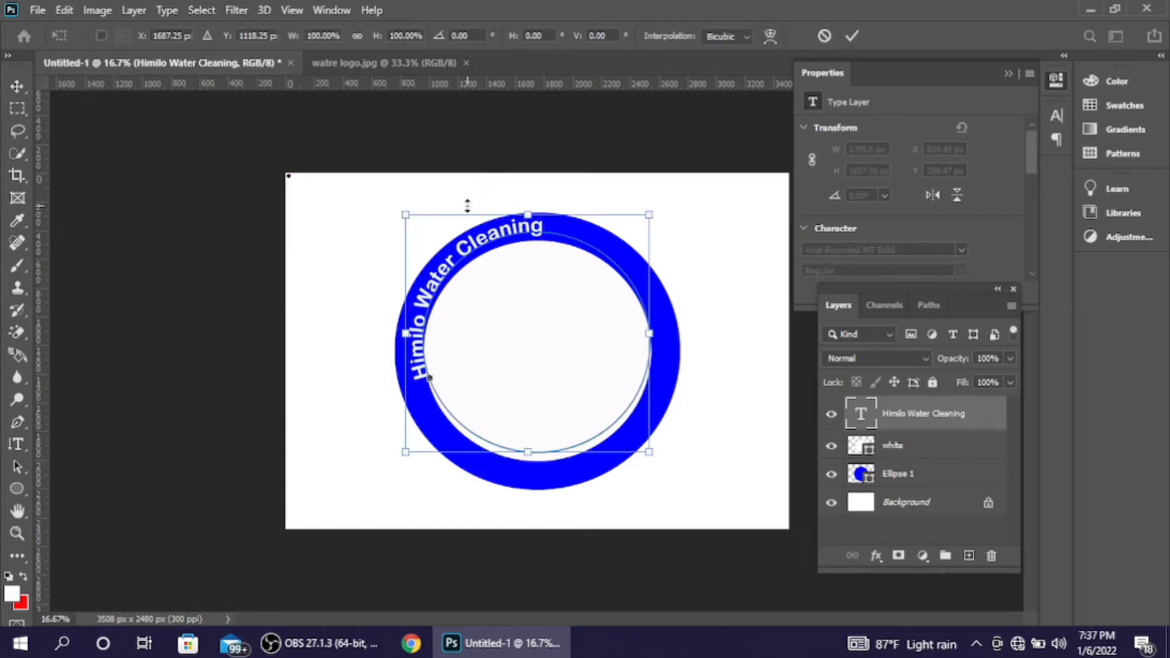
left_click_drag(467, 196, 583, 208)
left_click_drag(614, 249, 582, 231)
key("Down")
key("Down")
key("Down")
key("Down")
key("Down")
key("Down")
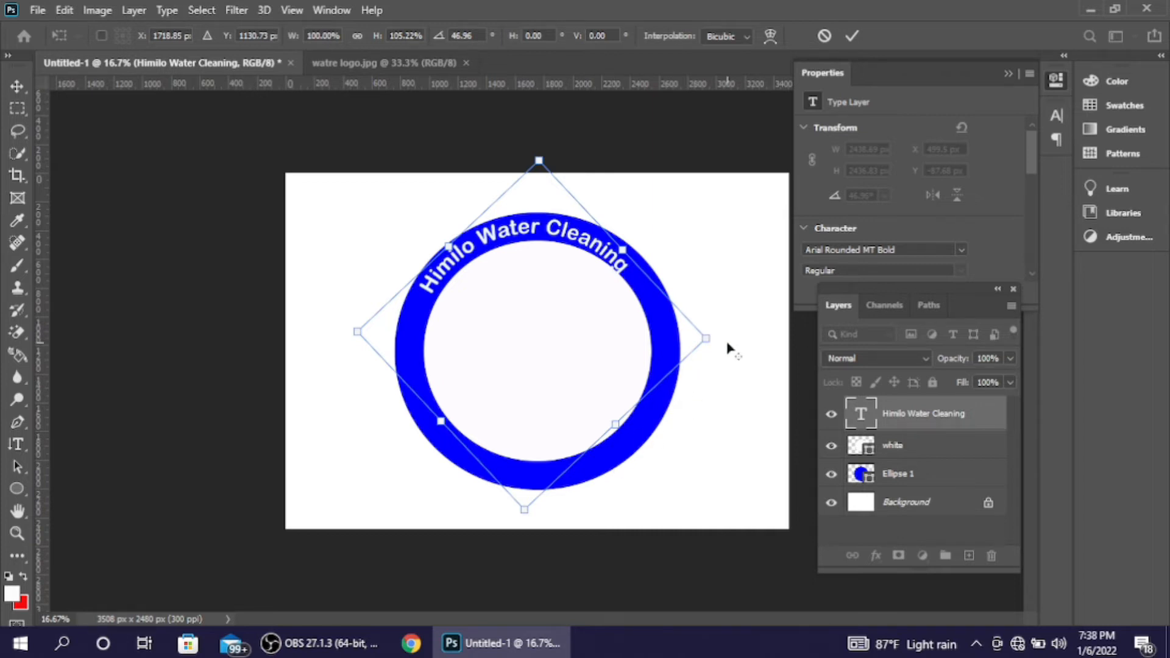
Scale the circular text to about 105.4% wide and 112.8% high, and move it down into the ring.
left_click_drag(706, 339, 718, 339)
key("Down")
key("Down")
key("Down")
key("Down")
key("Down")
key("Down")
key("Down")
key("Down")
key("Down")
key("Down")
key("Down")
key("Down")
key("Down")
key("Down")
key("Down")
key("Down")
key("Down")
key("Down")
key("Down")
key("Down")
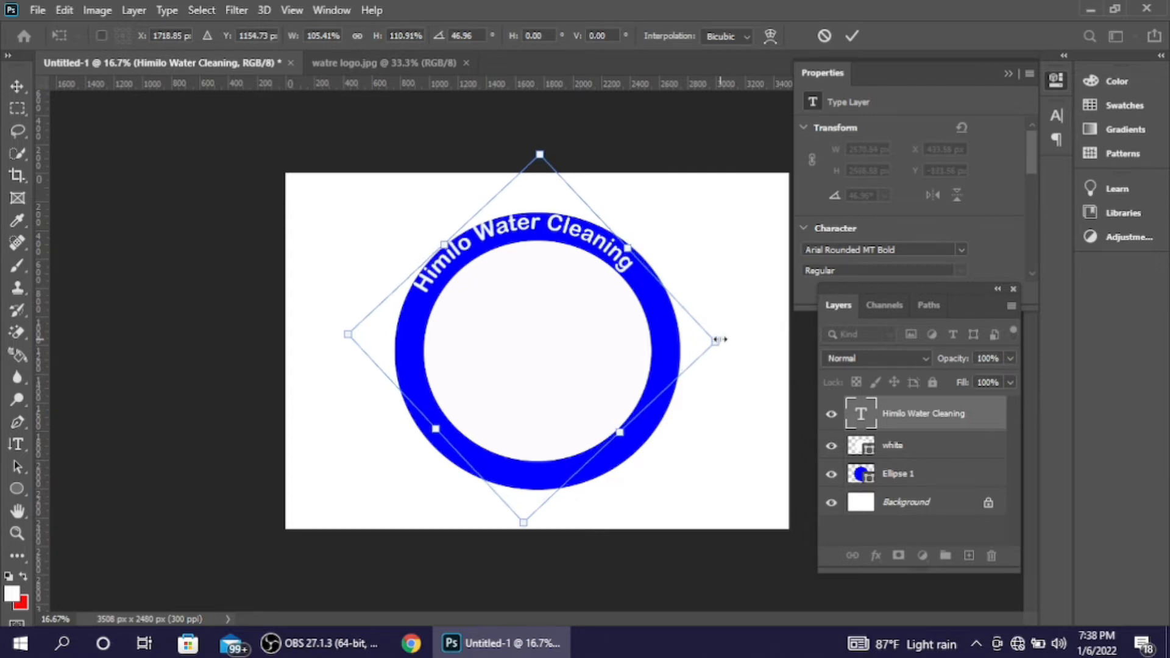
key("Down")
key("Down")
key("Down")
key("Down")
key("Down")
key("Down")
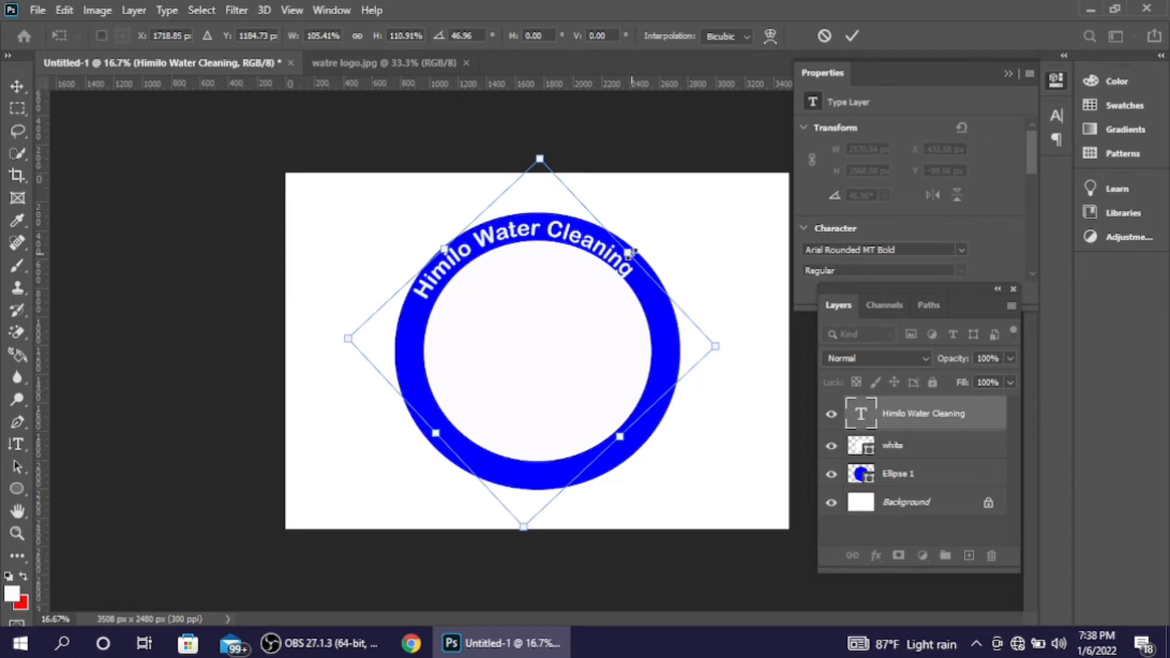
left_click_drag(630, 252, 634, 250)
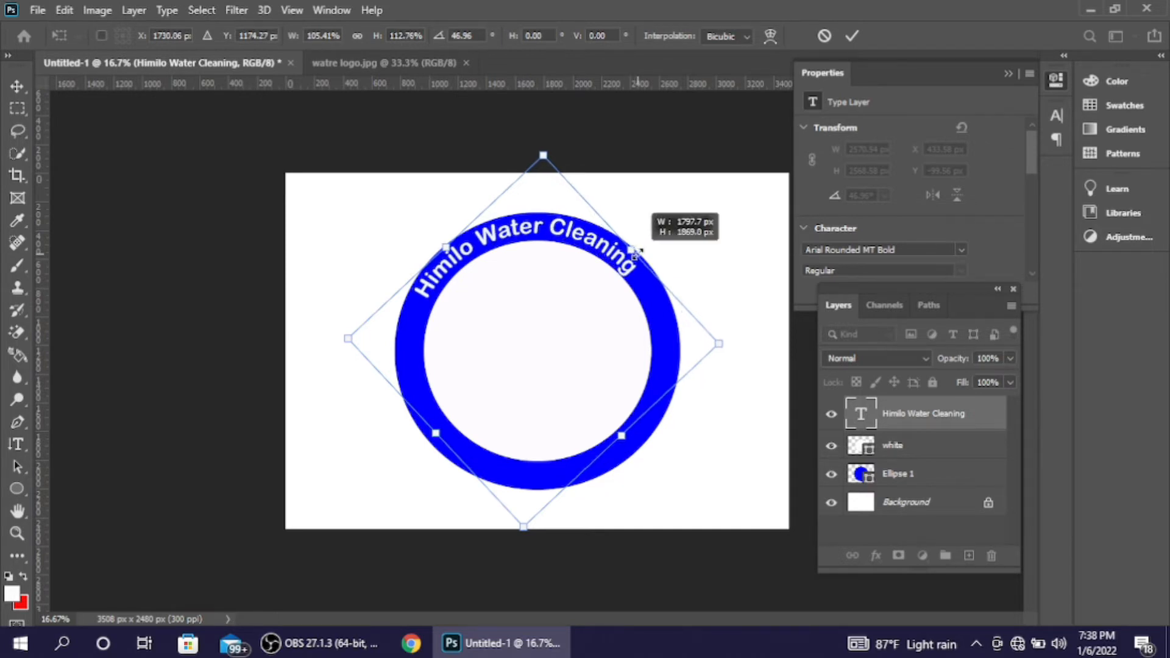
key("Return")
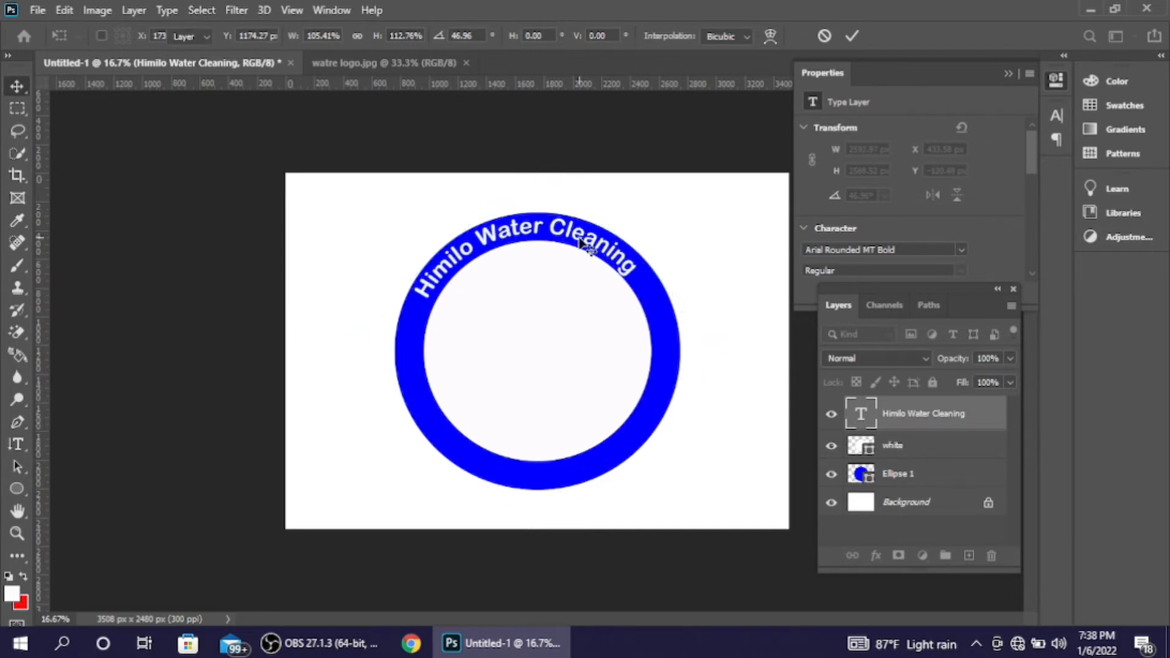
Increase the font size of the whole circular text to 54.37 pt.
double_click(578, 234)
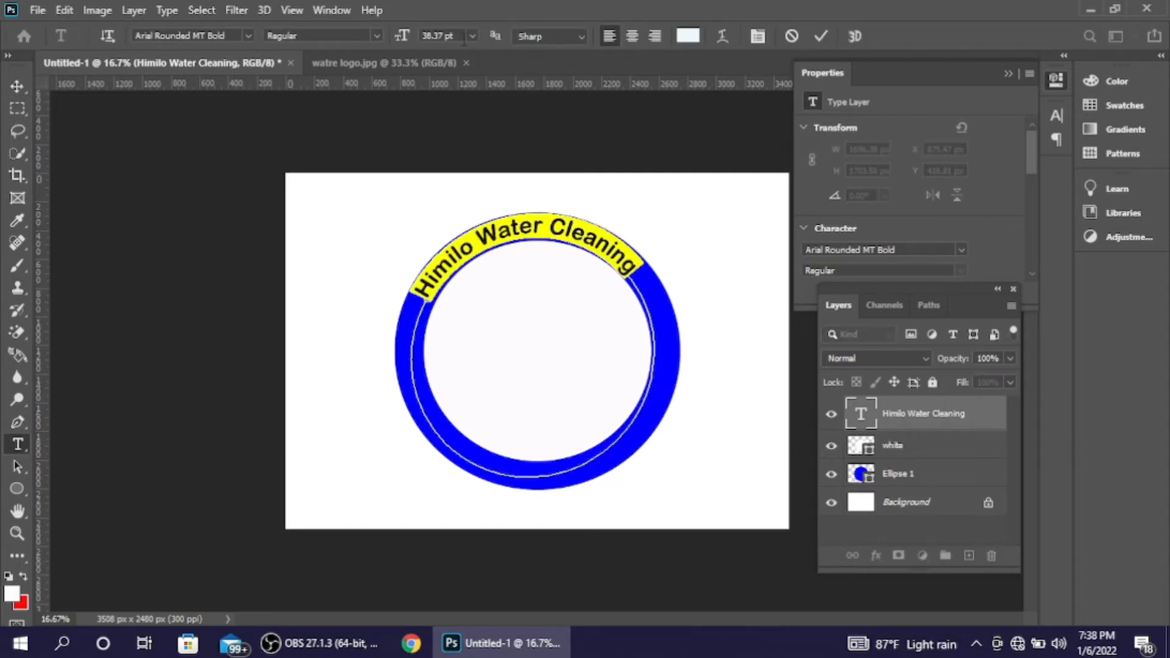
left_click_drag(400, 38, 415, 41)
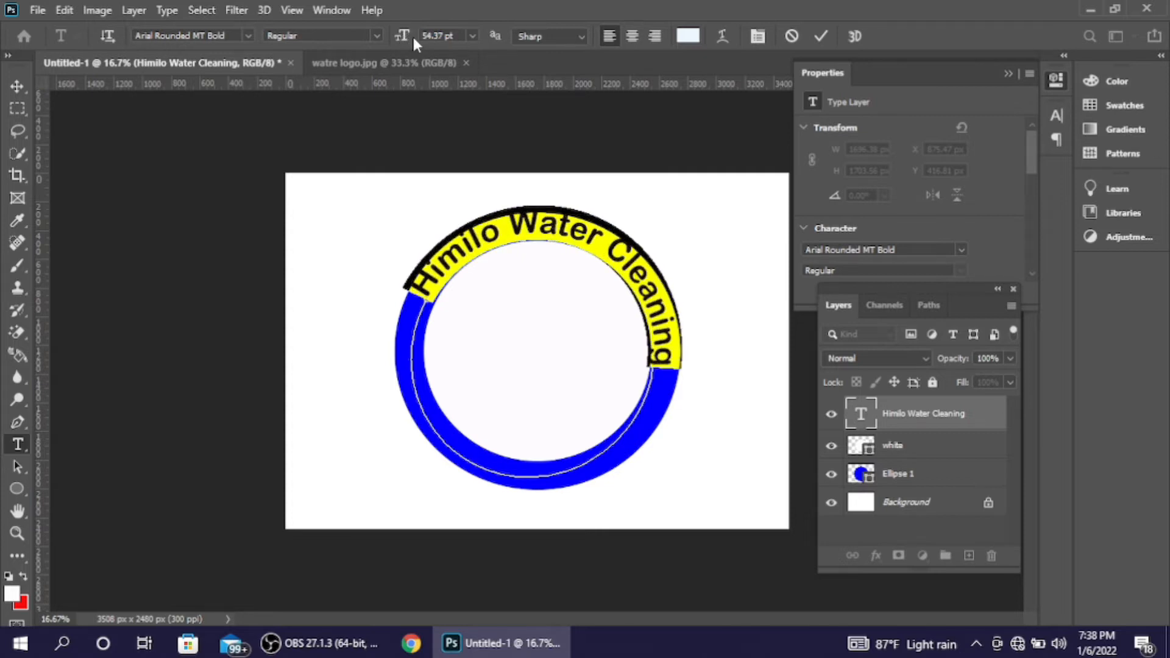
left_click(817, 37)
key("v")
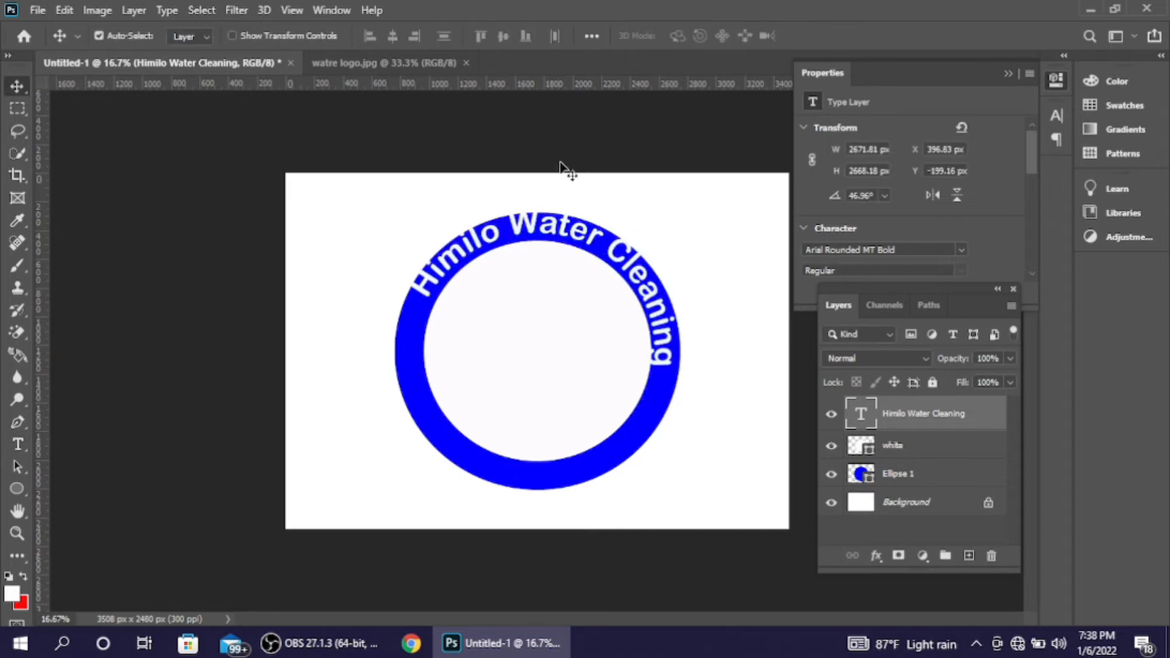
Scale the enlarged text down to about 90.4% and rotate it counterclockwise by about 13.08°.
key("ctrl+t")
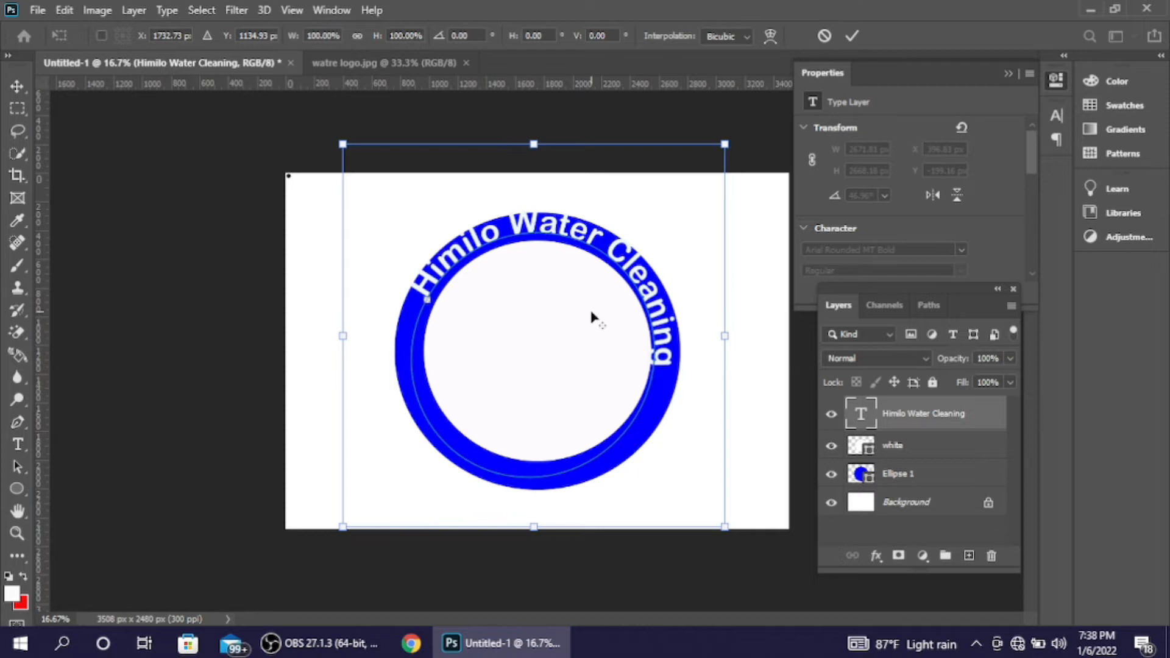
left_click_drag(725, 527, 715, 516)
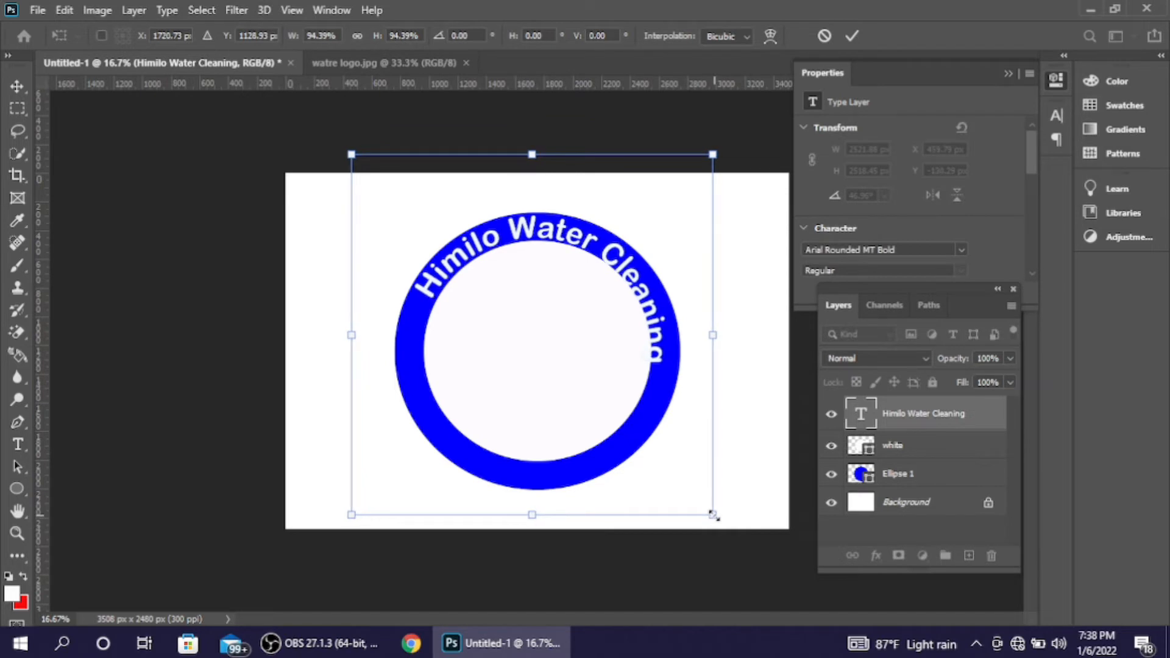
left_click_drag(733, 329, 723, 282)
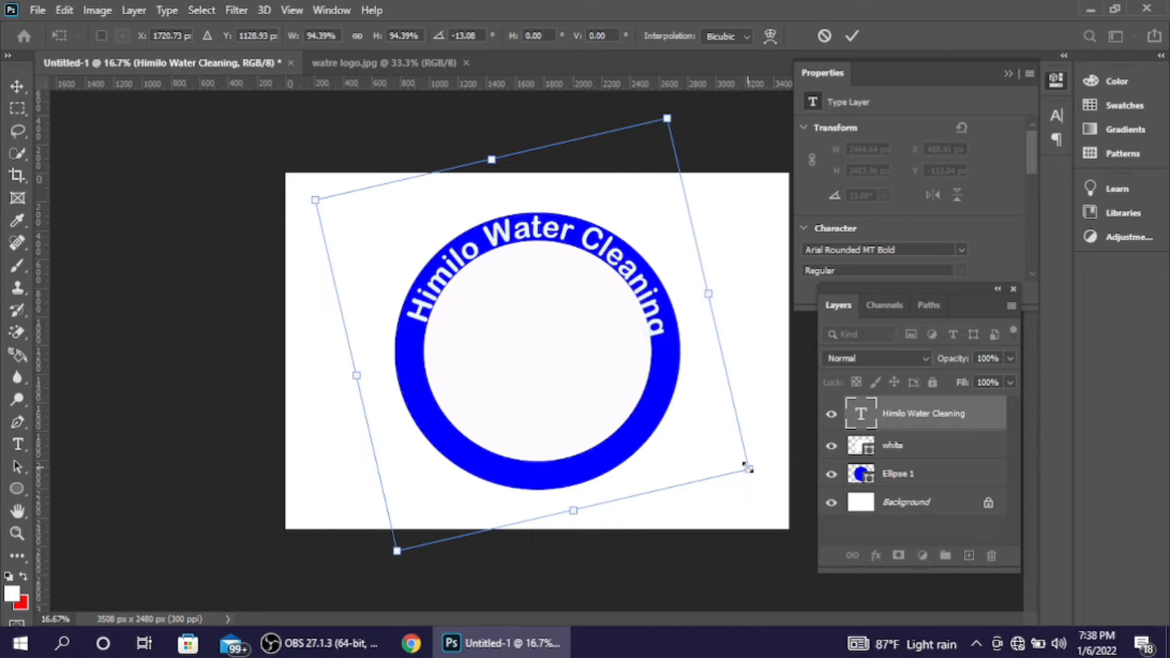
left_click_drag(747, 466, 740, 457)
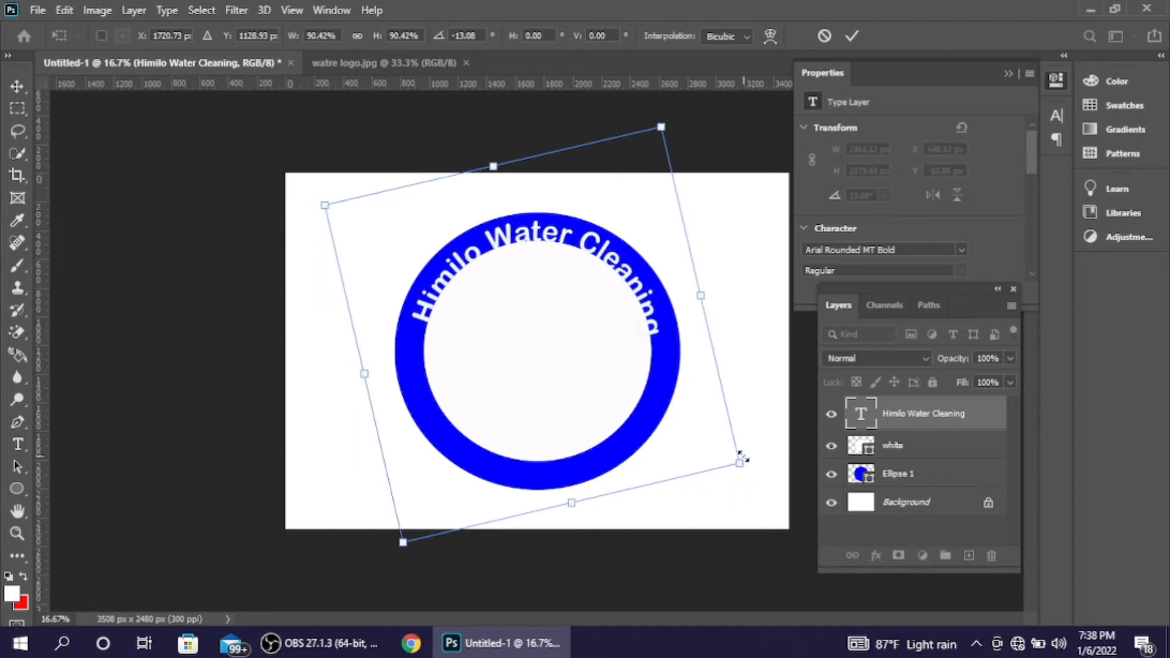
Nudge the text up and left, and widen it to about 96.8%.
key("Up")
key("Up")
key("Left")
key("Left")
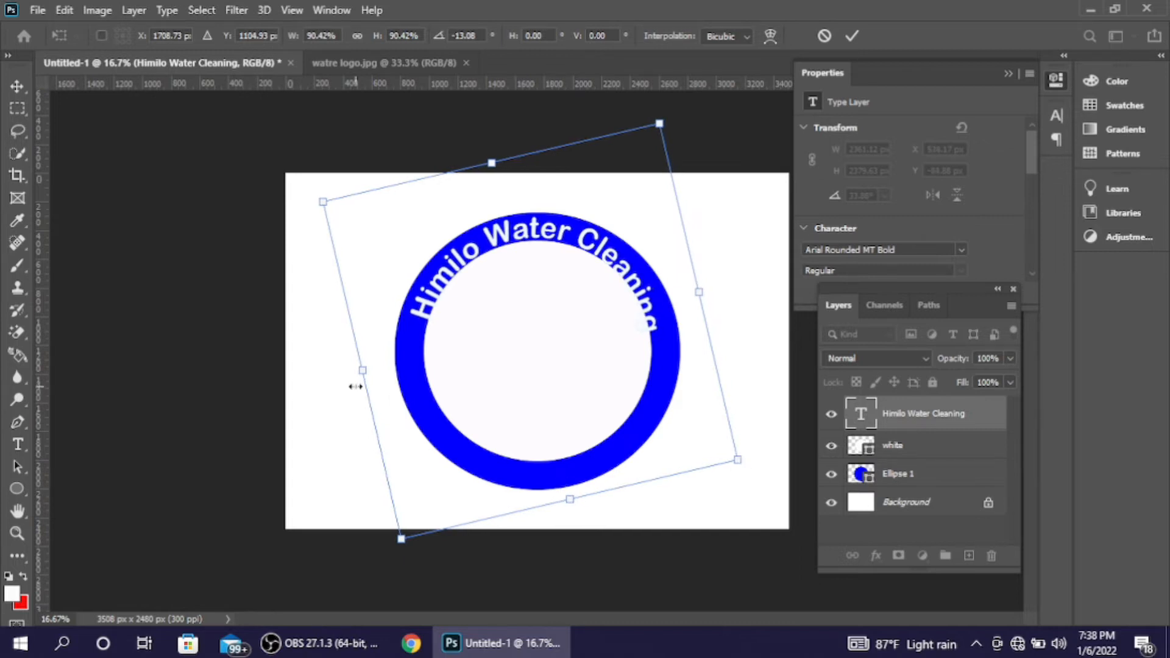
left_click_drag(360, 368, 354, 372)
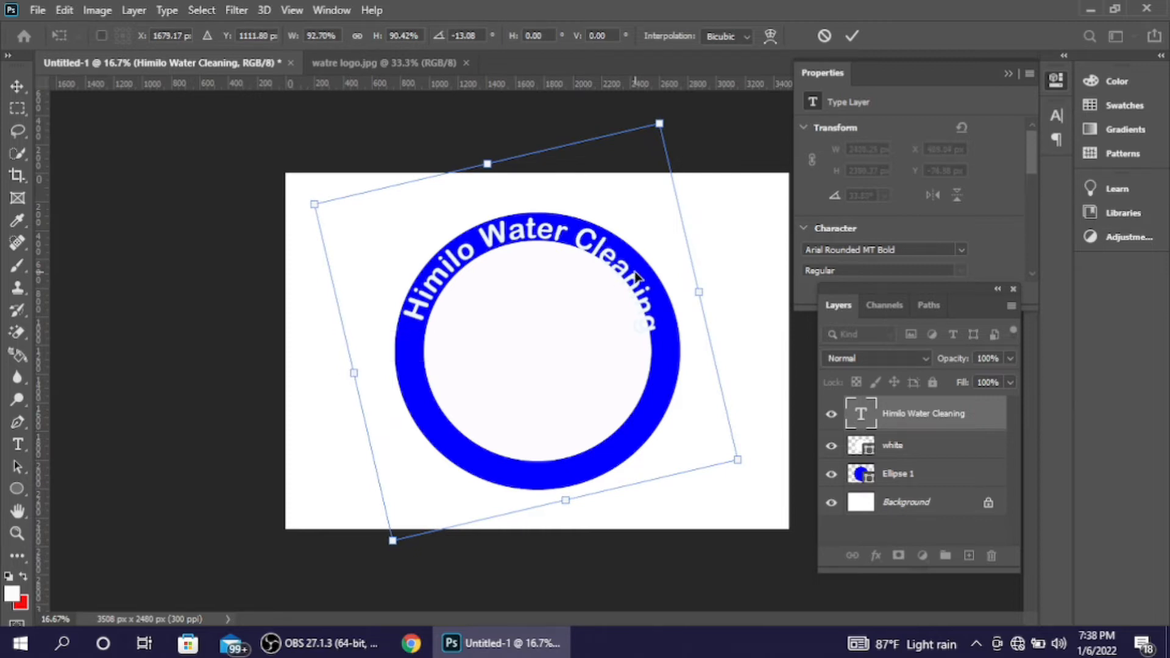
left_click_drag(699, 290, 718, 291)
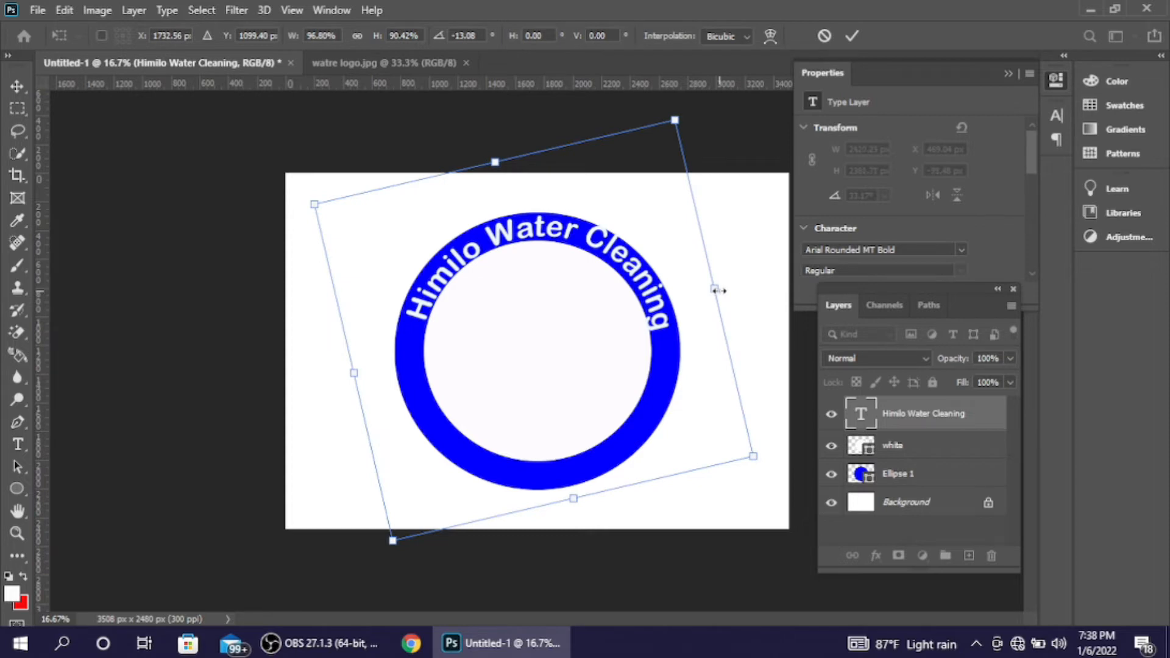
Nudge the text left and down, and scale it to about 94.2% wide and 88% high.
key("Left")
key("Left")
key("Left")
key("Left")
key("Left")
key("Left")
key("Left")
key("Left")
key("Left")
key("Left")
key("Left")
key("Left")
key("Left")
key("Left")
key("Left")
key("Left")
key("Left")
key("Left")
key("Left")
key("Left")
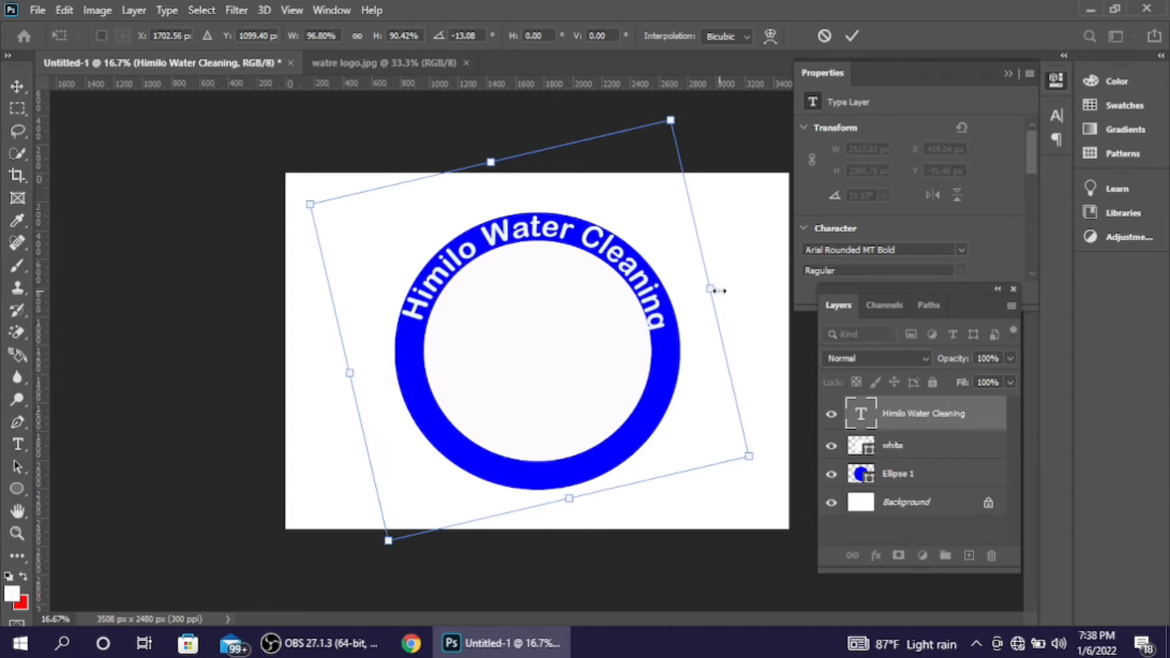
key("Down")
key("Down")
key("Down")
key("Down")
key("Down")
key("Down")
key("Down")
key("Down")
key("Down")
key("Down")
key("Down")
key("Down")
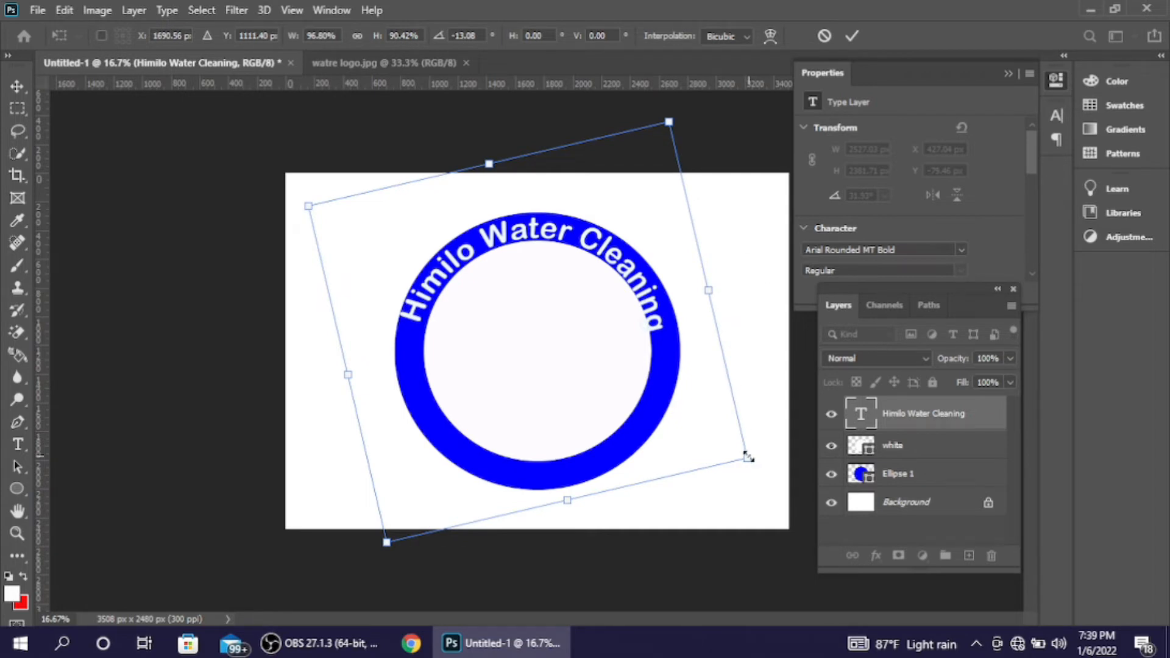
left_click_drag(749, 459, 742, 454)
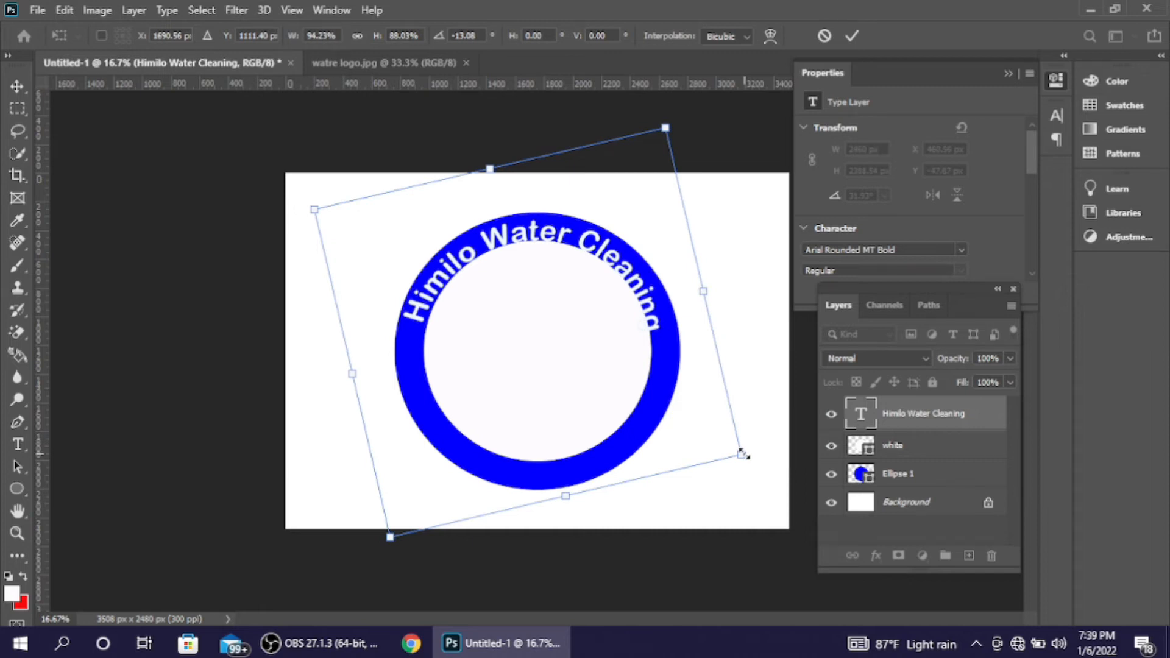
key("Return")
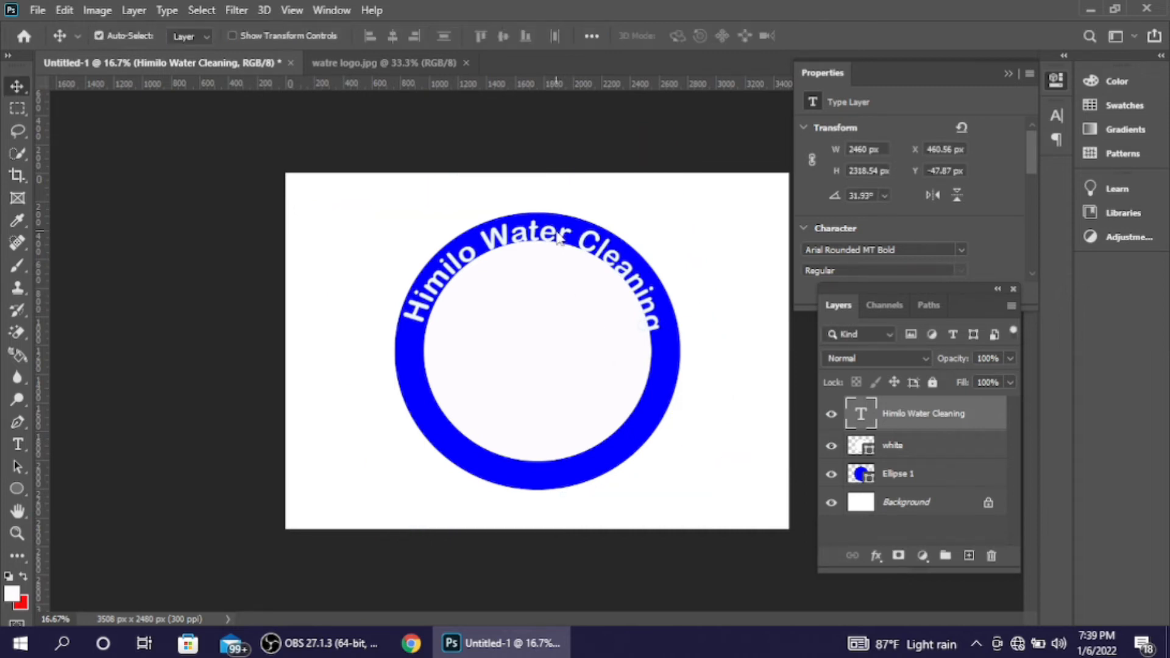
double_click(557, 231)
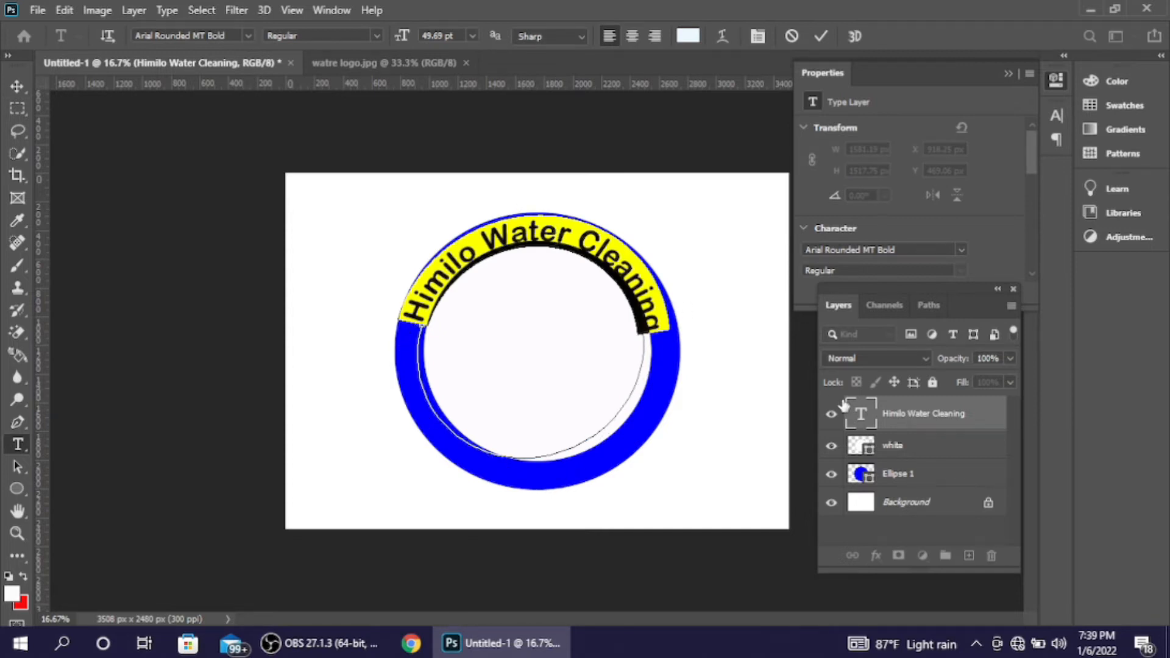
left_click(820, 37)
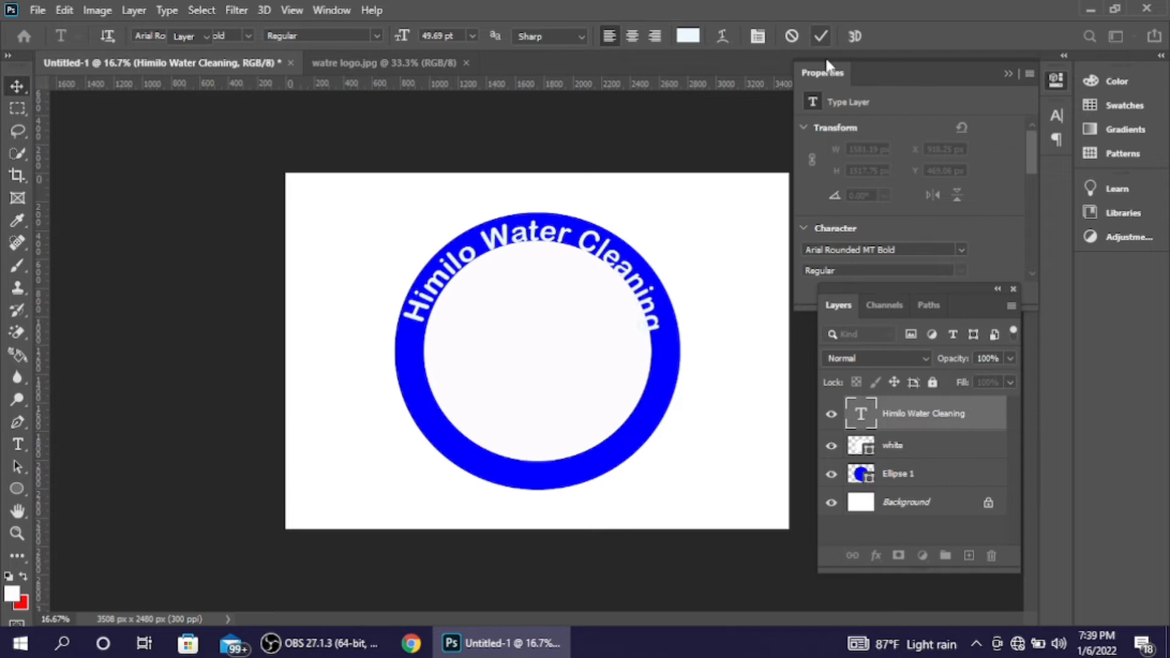
key("v")
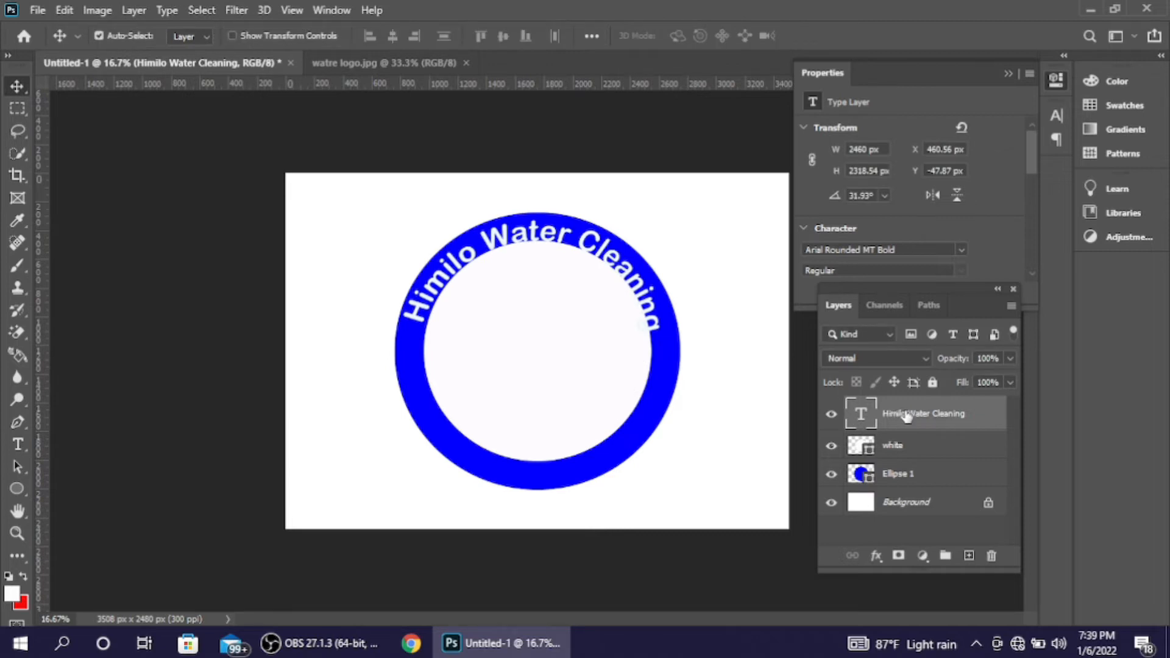
Delete the "Himilo Water Cleaning" text layer.
key("Delete")
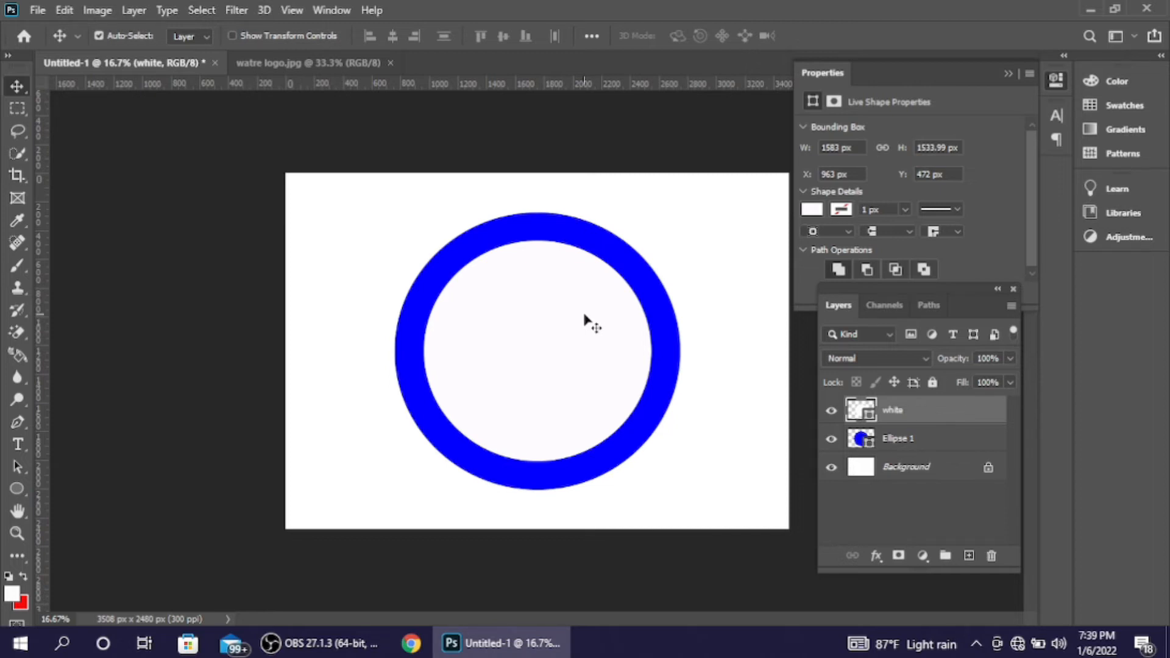
key("ctrl")
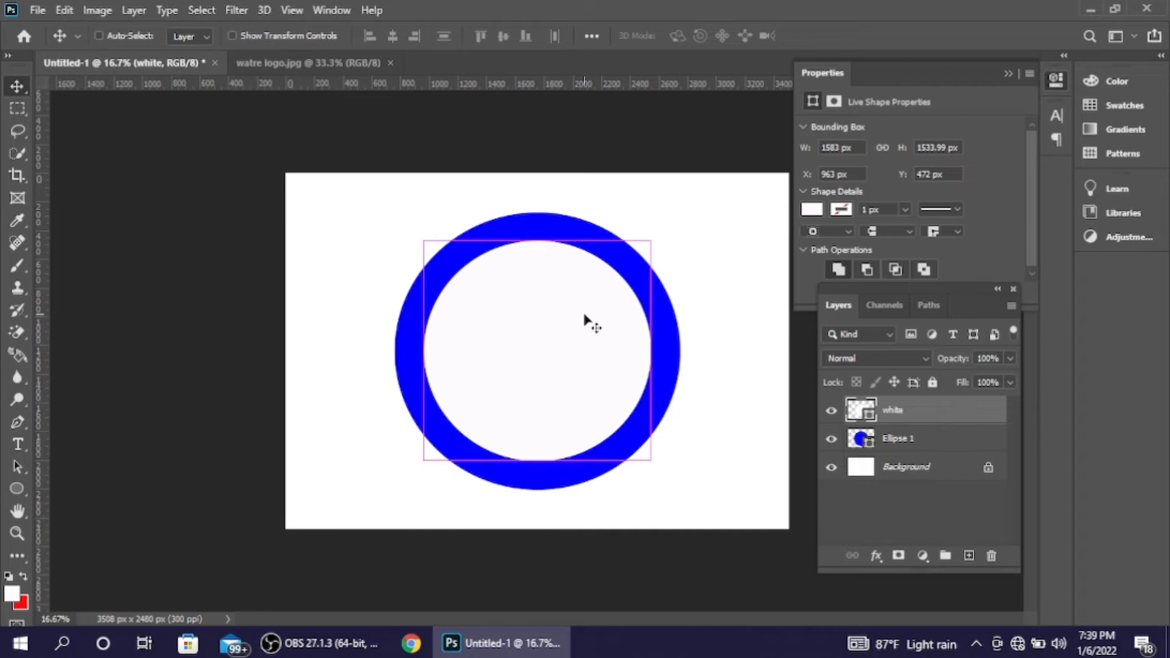
Scale the white inner circle down to about 95% around its centre.
key("ctrl+t")
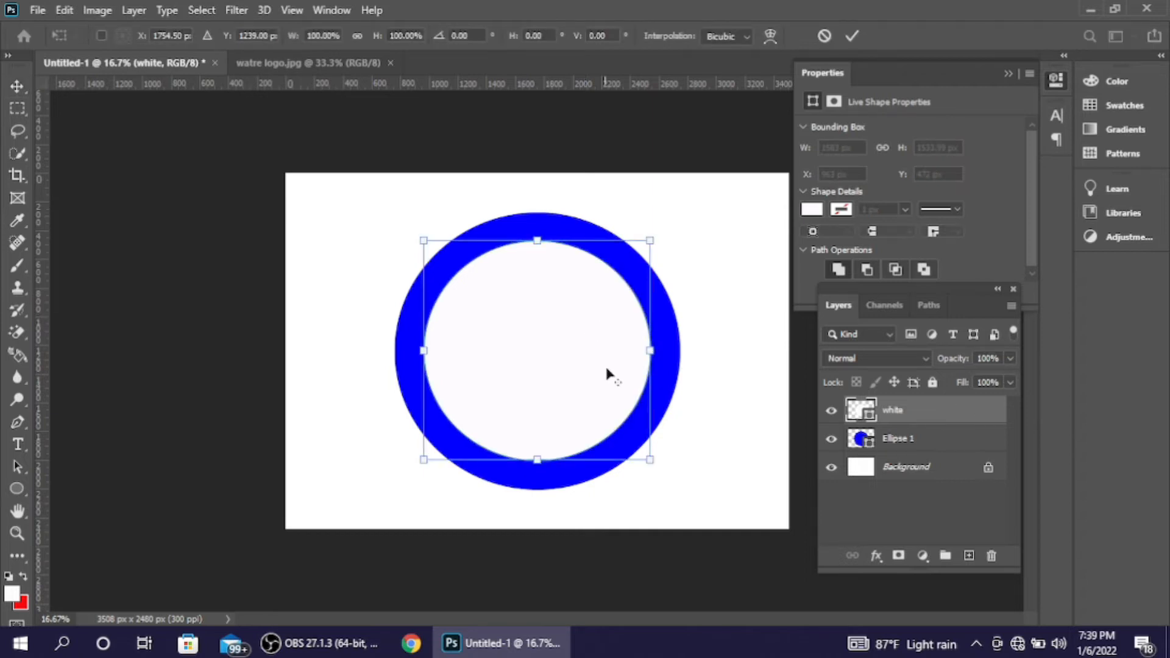
left_click_drag(651, 461, 644, 459)
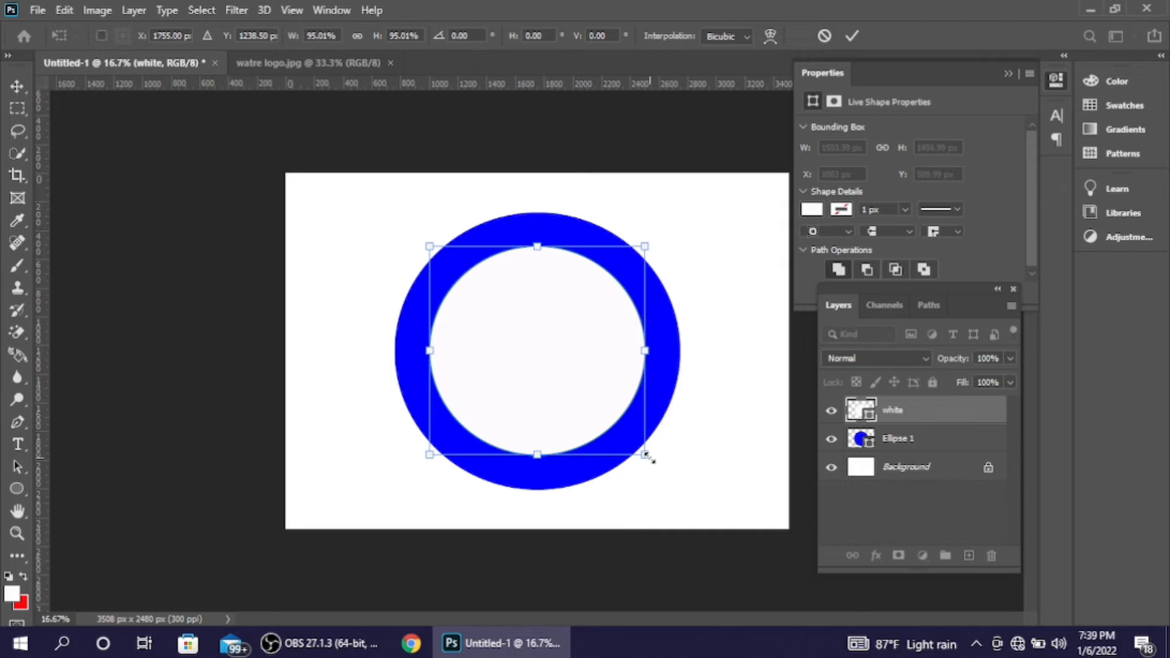
left_click(860, 35)
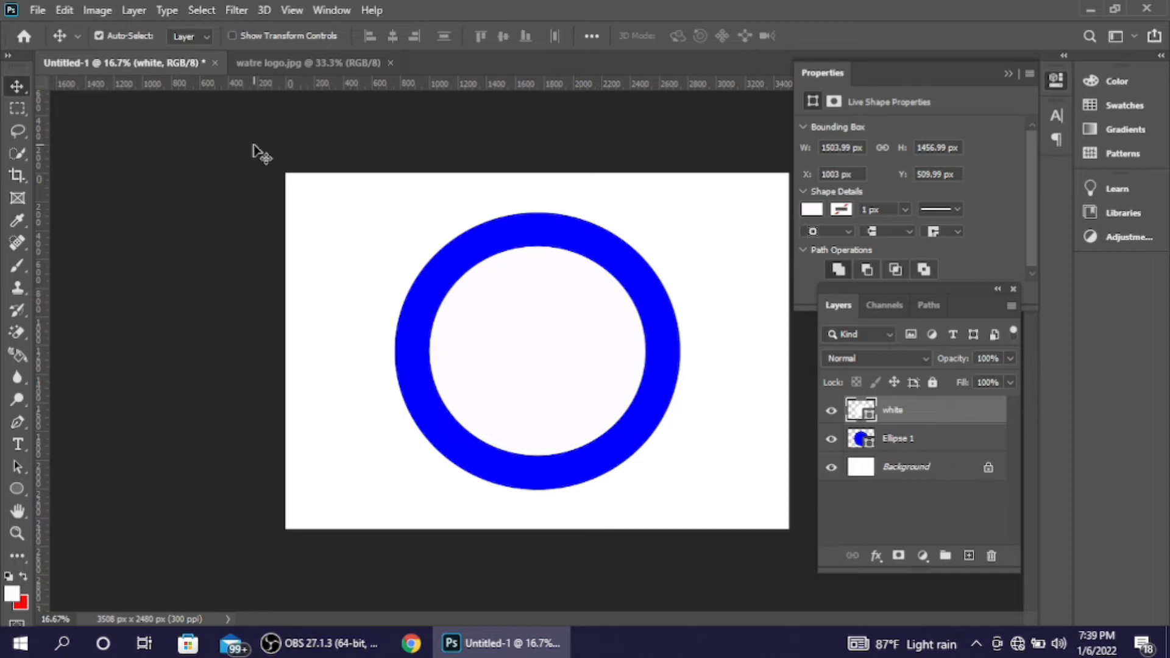
With the Ellipse tool in Path mode, draw a small circular path about 246 by 240 px near the centre of the white circle.
left_click(13, 492)
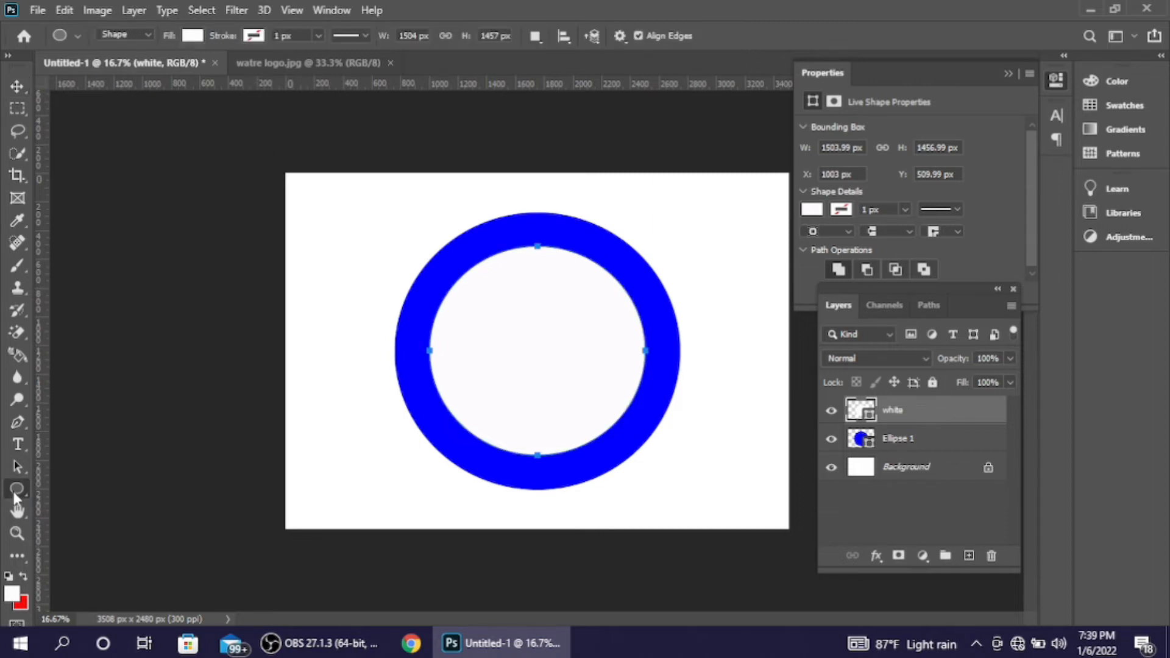
left_click(150, 35)
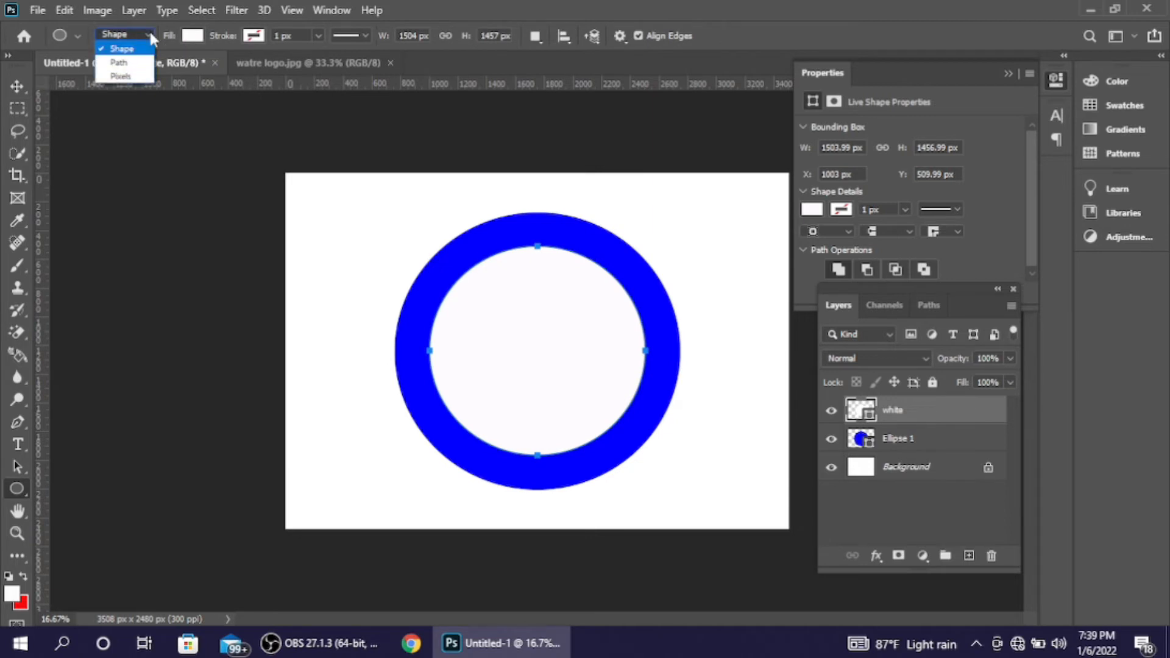
left_click(151, 63)
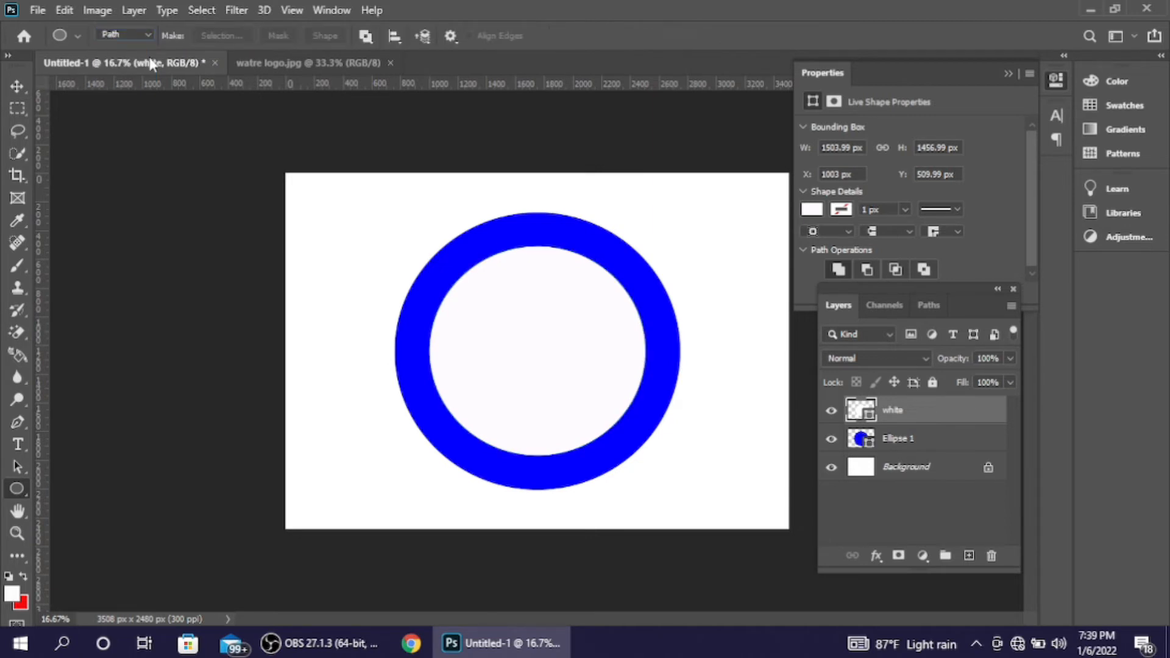
right_click(15, 491)
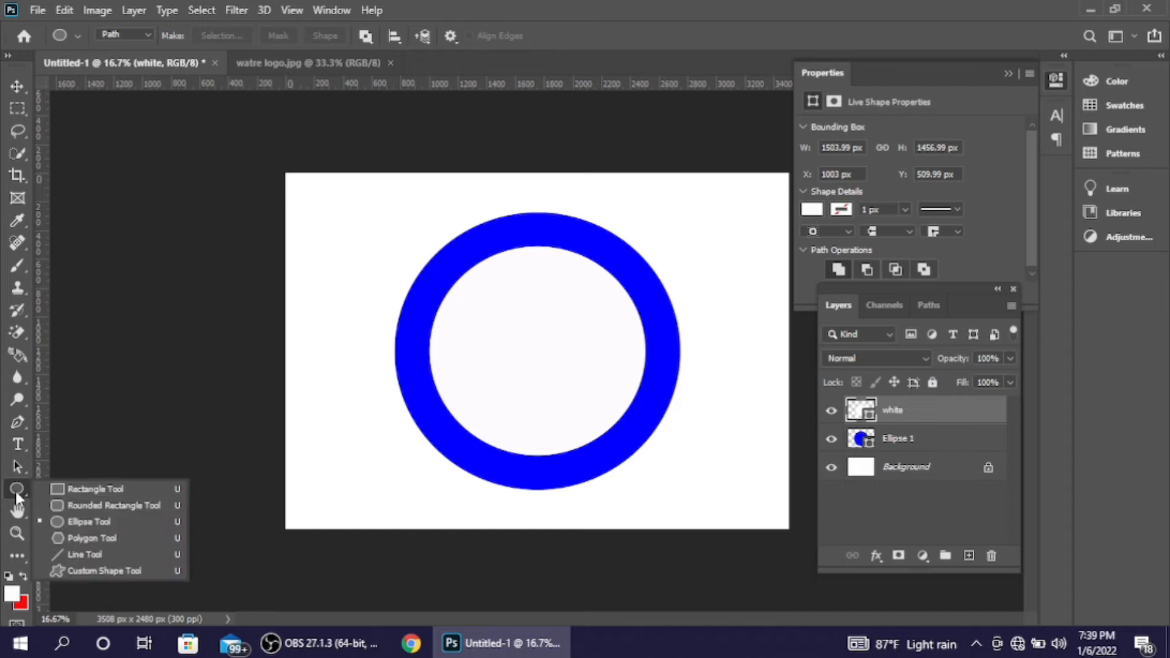
left_click(86, 518)
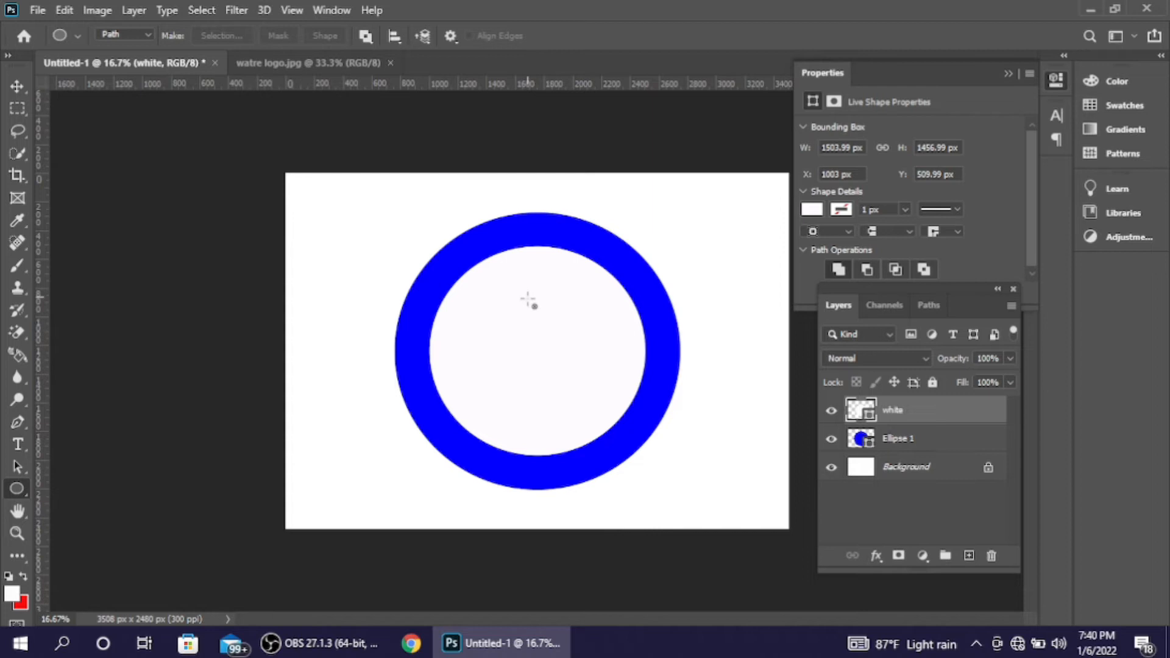
left_click_drag(521, 325, 556, 358)
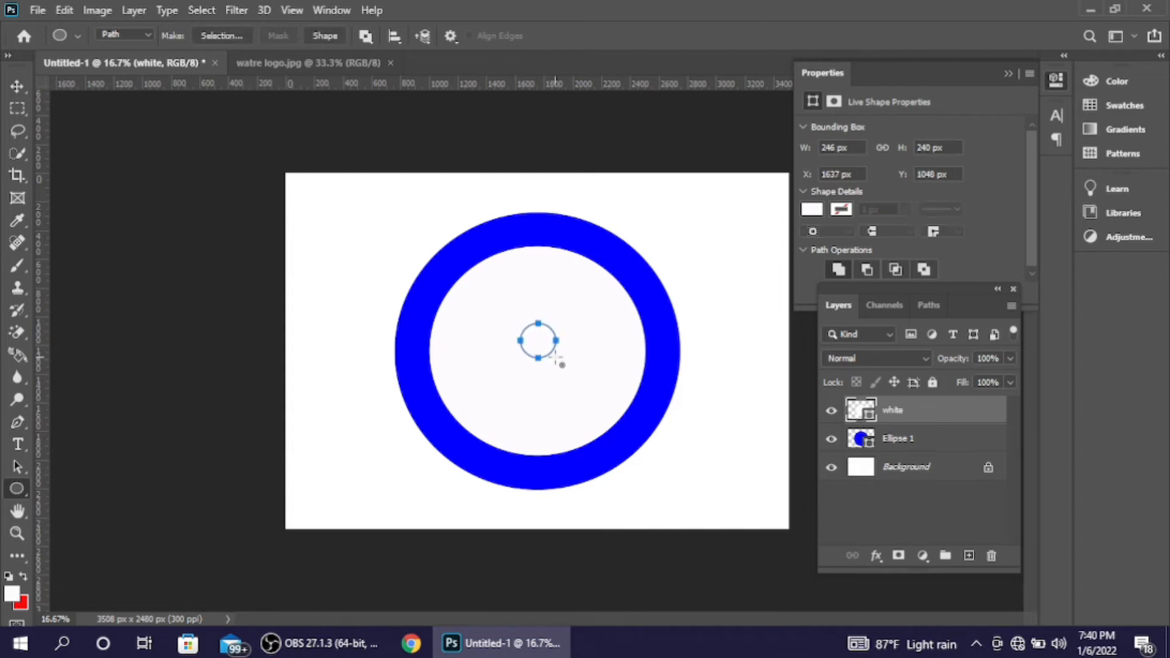
Enlarge the circular path to about 683% and nudge it to X 1759.5 px, Y 1240 px so it runs inside the blue ring.
key("ctrl+t")
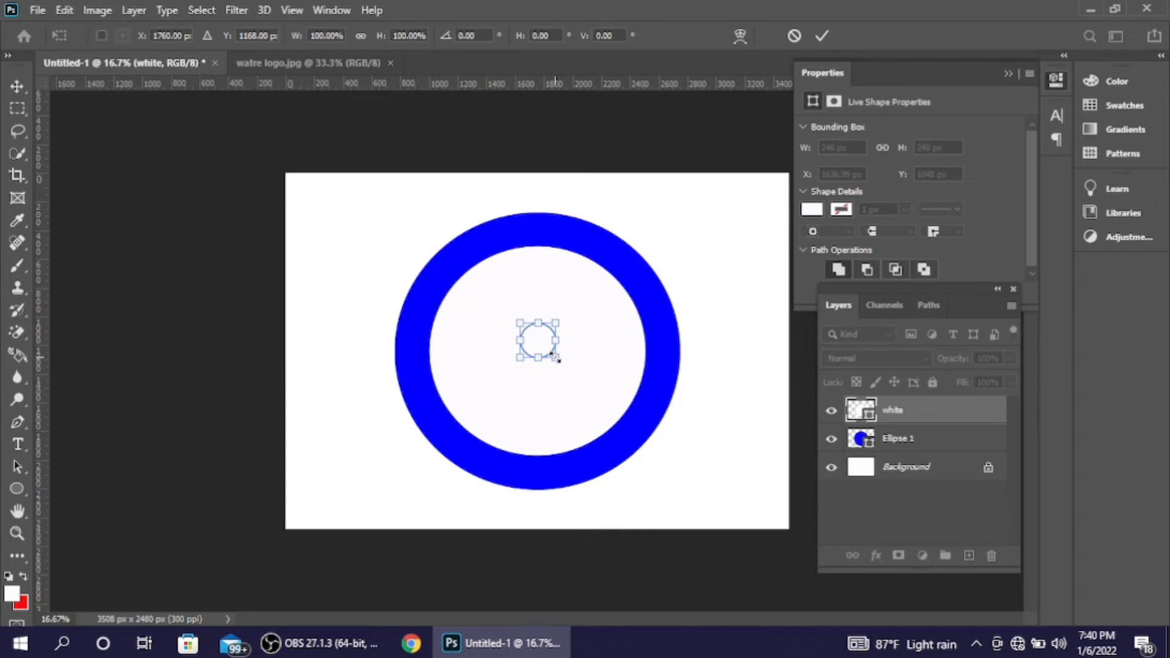
left_click_drag(561, 363, 683, 445)
key("Down")
key("Down")
key("Down")
key("Down")
key("Down")
key("Down")
key("Down")
key("Down")
key("Down")
key("Down")
key("Down")
key("Down")
key("Down")
key("Down")
key("Down")
key("Down")
key("Down")
key("Down")
key("Down")
key("Down")
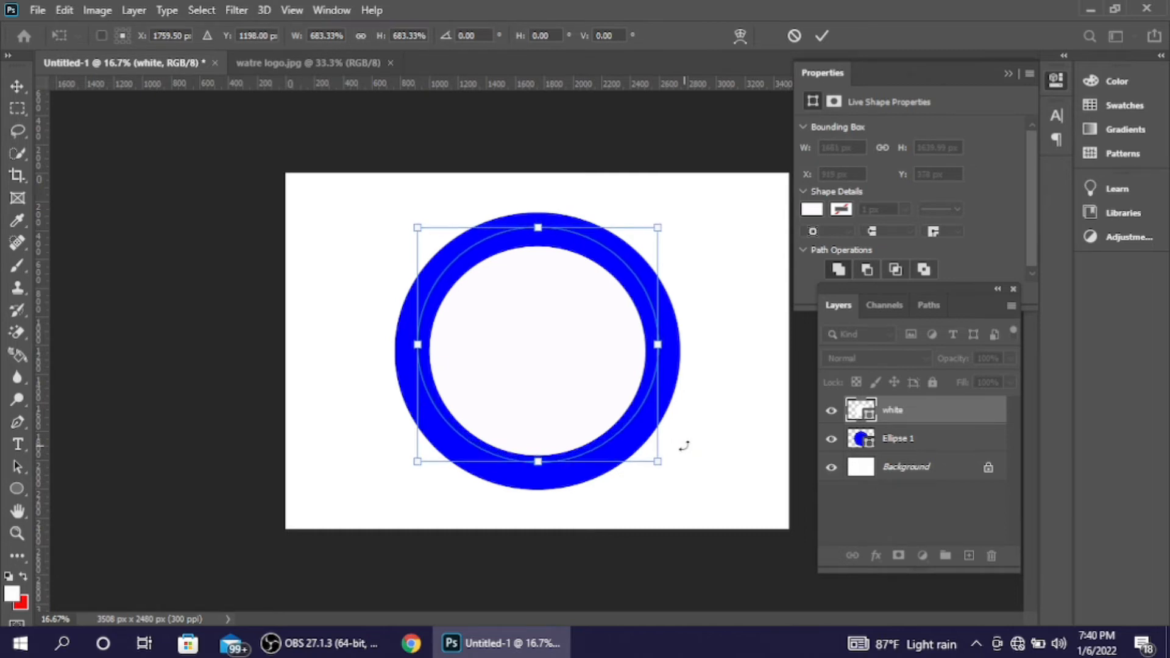
key("Down")
key("Down")
key("Down")
key("Down")
key("Down")
key("Down")
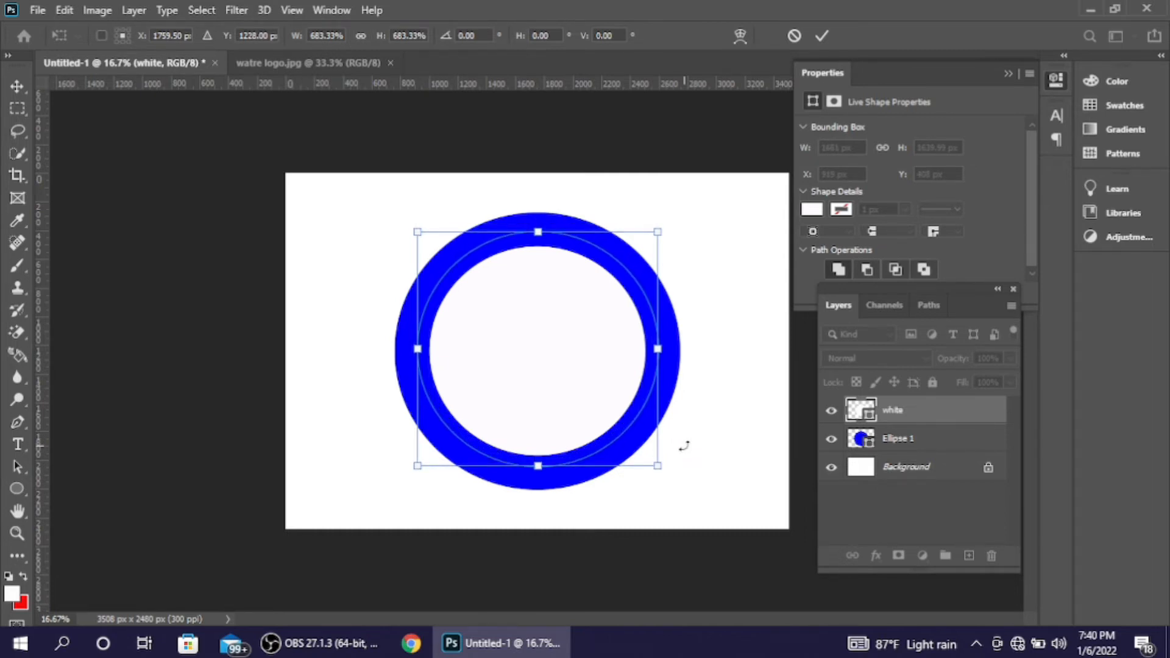
key("Left")
key("Left")
key("Left")
key("Left")
key("Left")
key("Left")
key("Down")
key("Down")
key("Down")
key("Down")
key("Down")
key("Down")
key("Right")
key("Right")
key("Right")
key("Right")
key("Right")
key("Right")
key("Left")
key("Left")
key("Left")
key("Left")
key("Left")
key("Left")
key("Down")
key("Down")
key("Down")
key("Down")
key("Down")
key("Down")
key("Right")
key("Right")
key("Right")
key("Right")
key("Right")
key("Right")
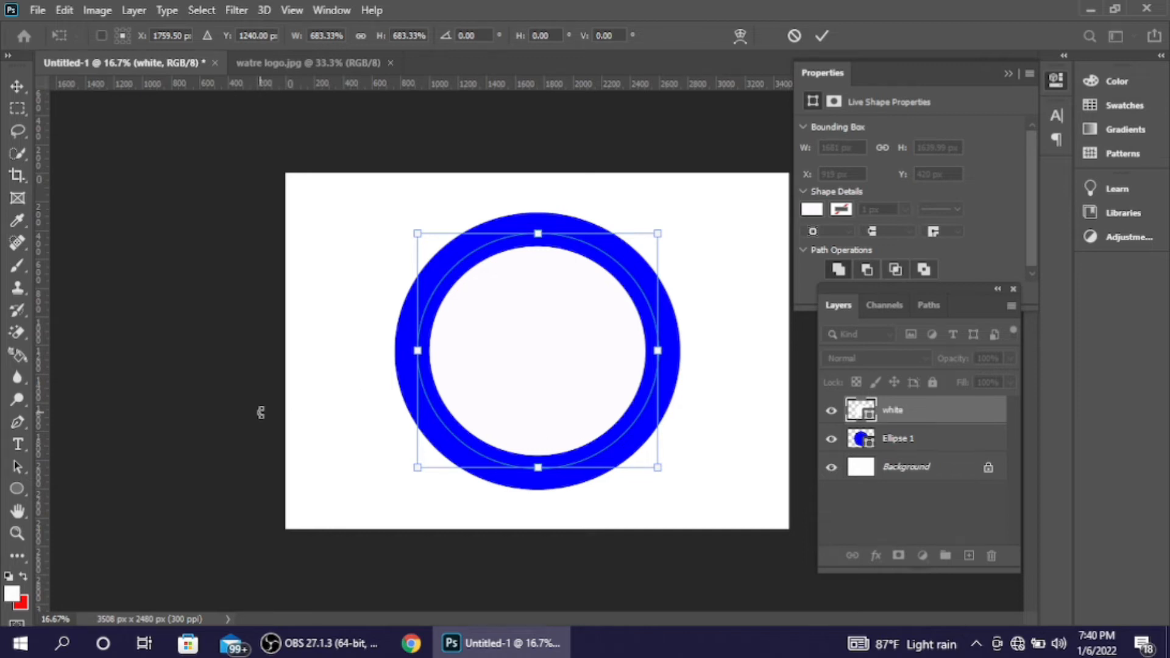
Add the text "Himilo Water Cleaning" along the circular path with the Vertical Type tool and switch it to horizontal orientation.
right_click(20, 444)
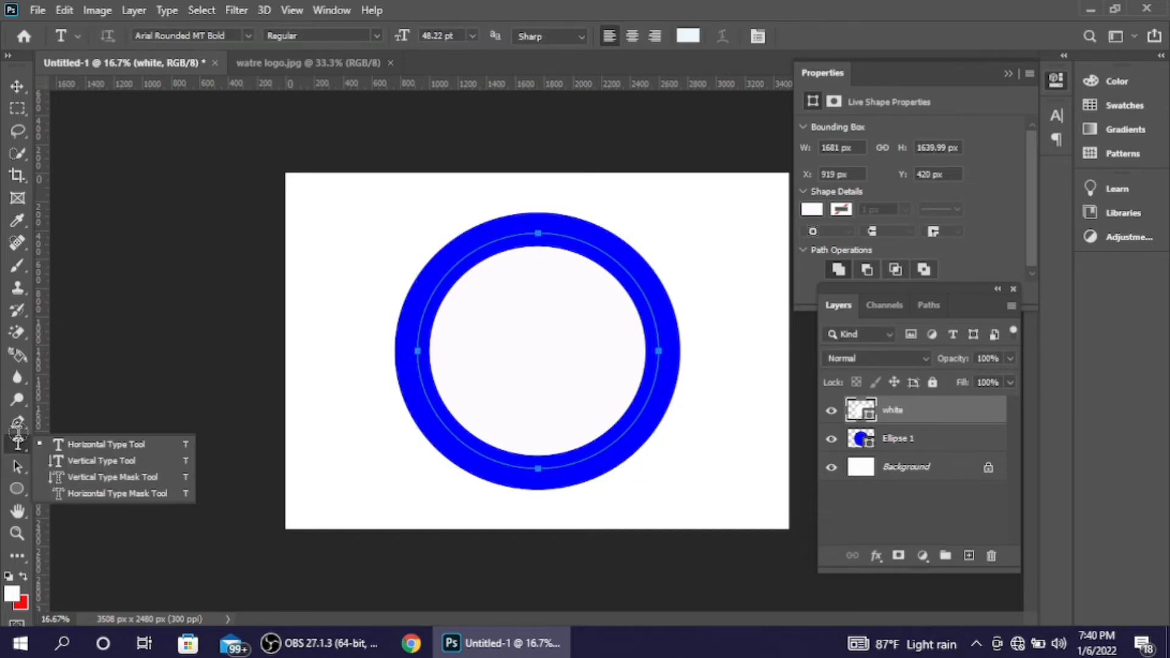
left_click(71, 459)
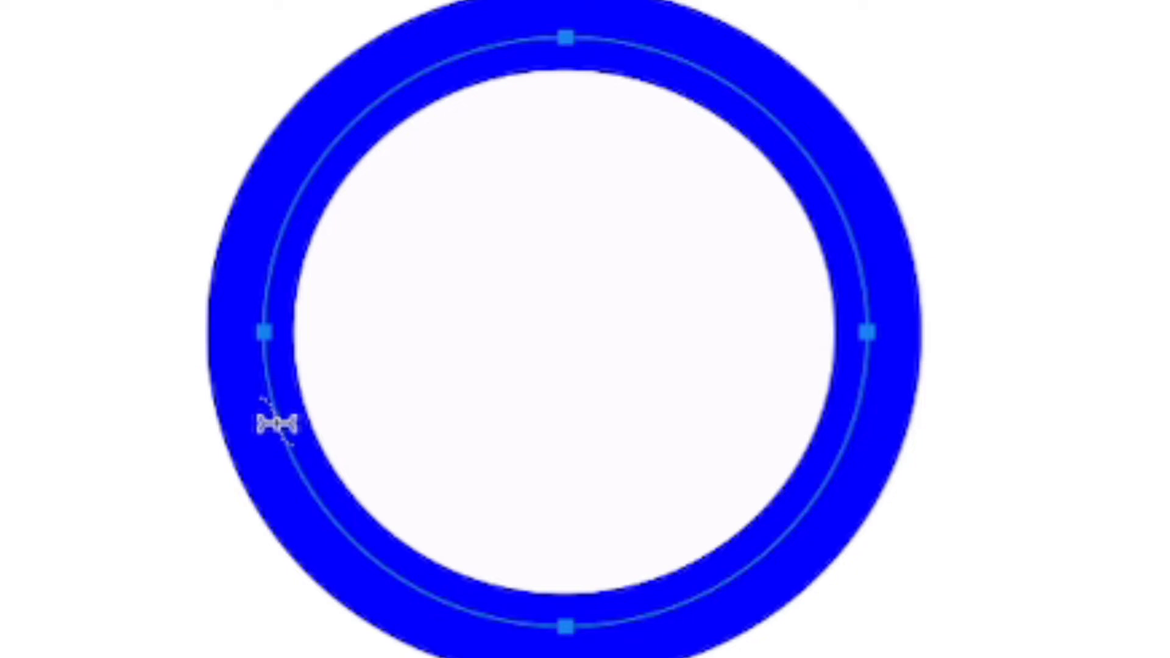
left_click(277, 424)
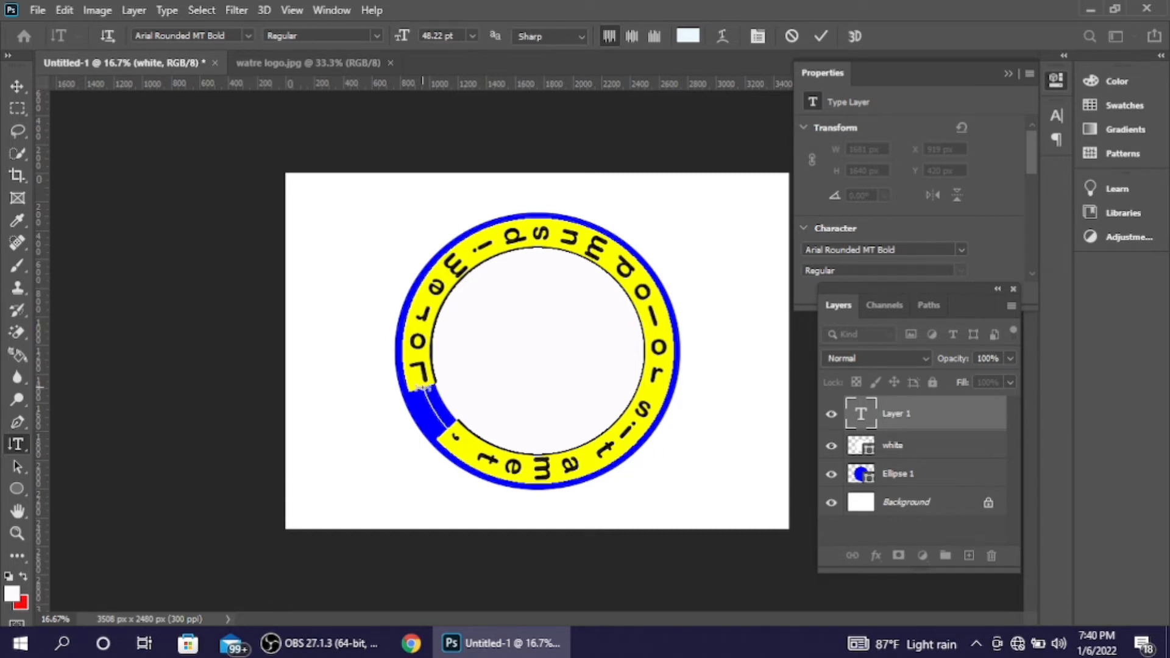
key("ctrl+v")
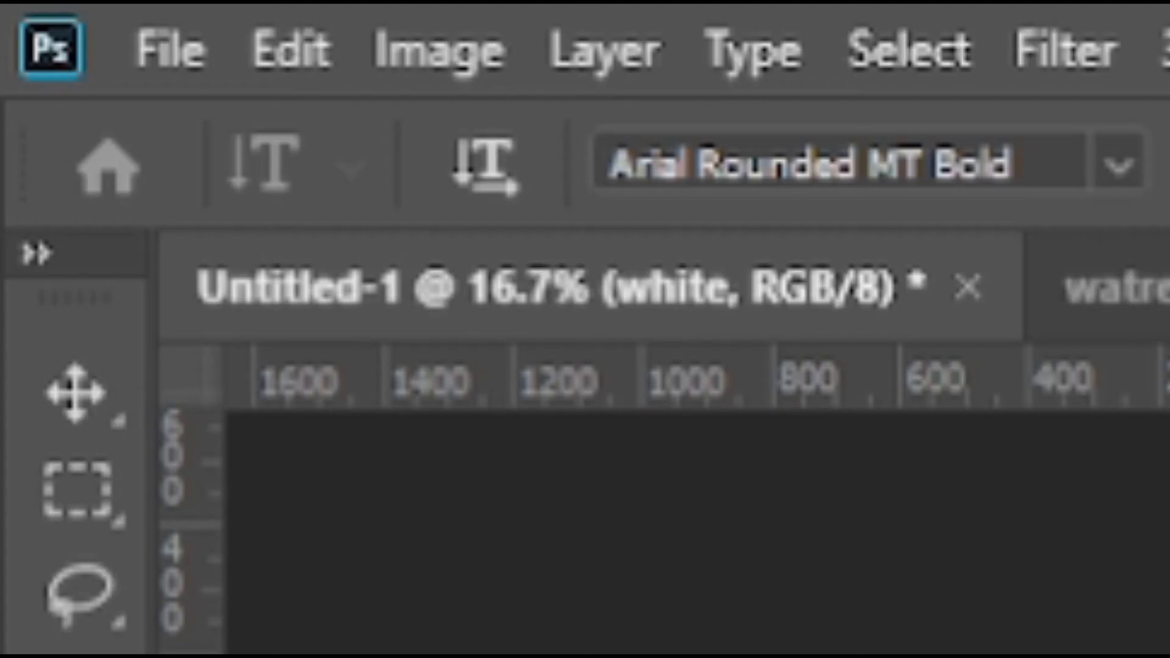
left_click(496, 154)
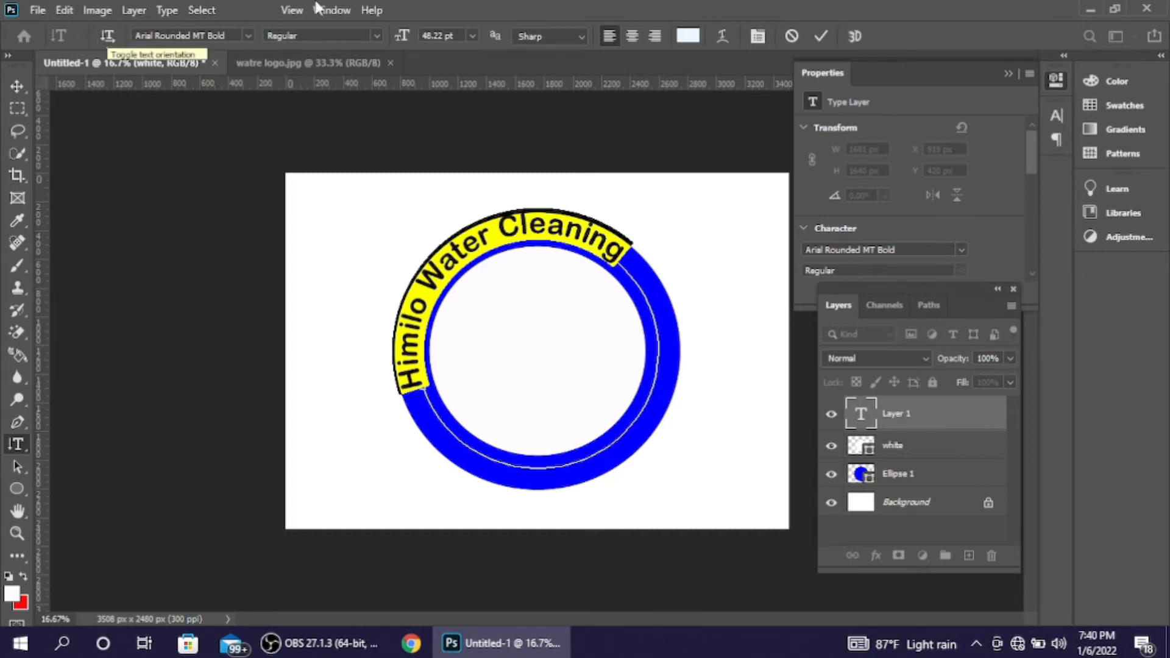
left_click(826, 37)
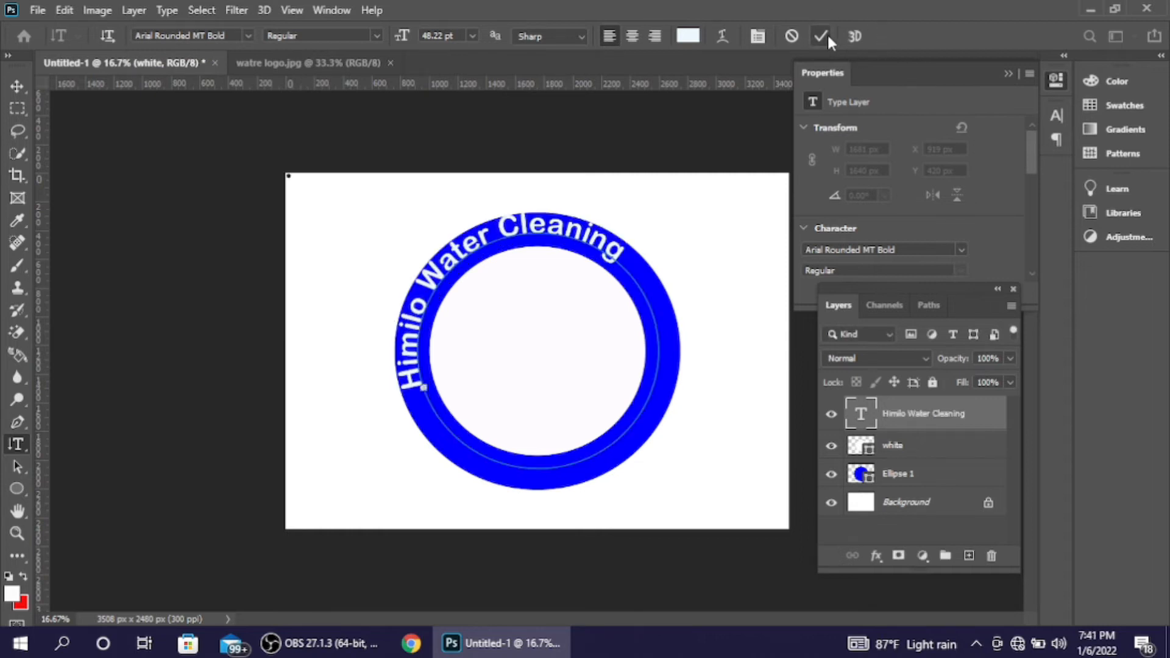
Move the curved text down to Y 1288 px and rotate it clockwise by about 4.15°.
left_click(14, 86)
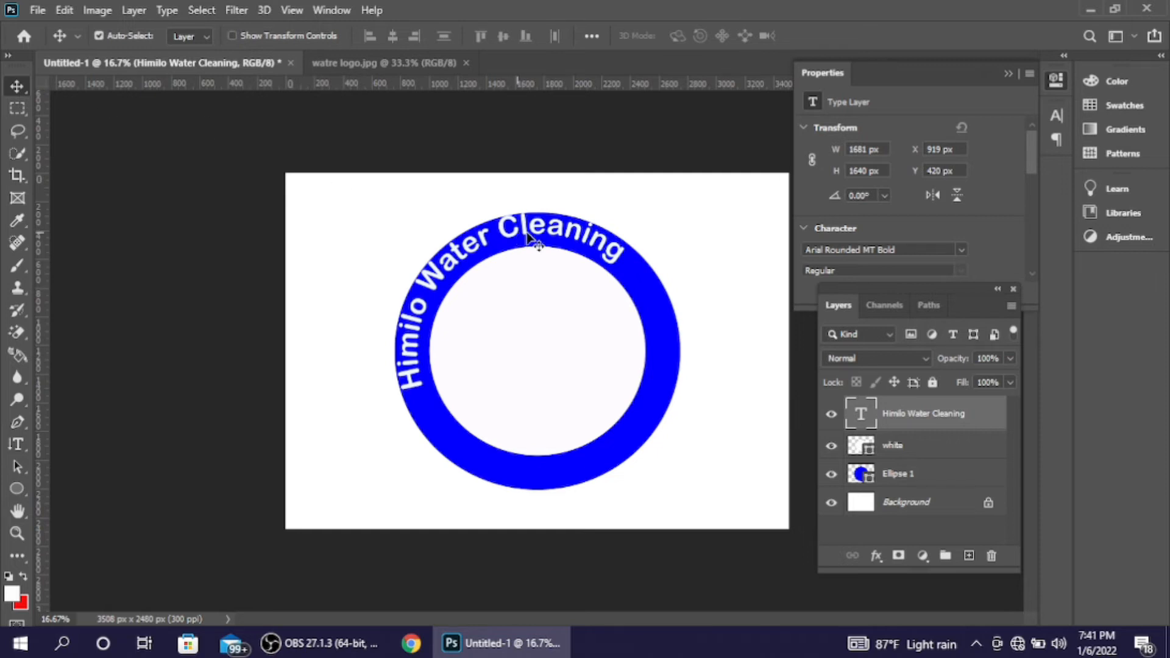
key("ctrl+t")
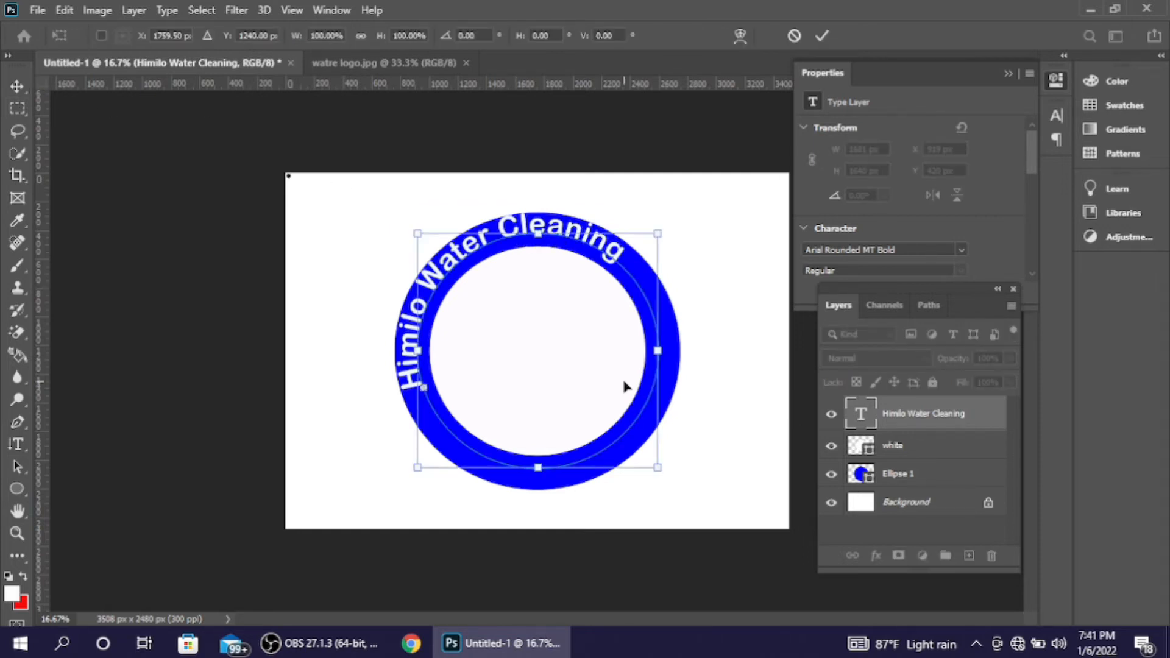
key("Down")
key("Down")
key("Down")
key("Down")
key("Down")
key("Down")
key("Down")
key("Down")
key("Down")
key("Down")
key("Down")
key("Down")
key("Down")
key("Down")
key("Down")
key("Down")
key("Down")
key("Down")
key("Down")
key("Down")
key("Down")
key("Down")
key("Down")
key("Down")
key("Down")
key("Down")
key("Down")
key("Down")
key("Down")
key("Down")
key("Down")
key("Down")
key("Down")
key("Down")
key("Down")
key("Down")
key("Down")
key("Down")
key("Down")
key("Down")
key("Down")
key("Down")
key("Down")
key("Down")
key("Down")
key("Down")
key("Down")
key("Down")
left_click_drag(603, 204, 616, 209)
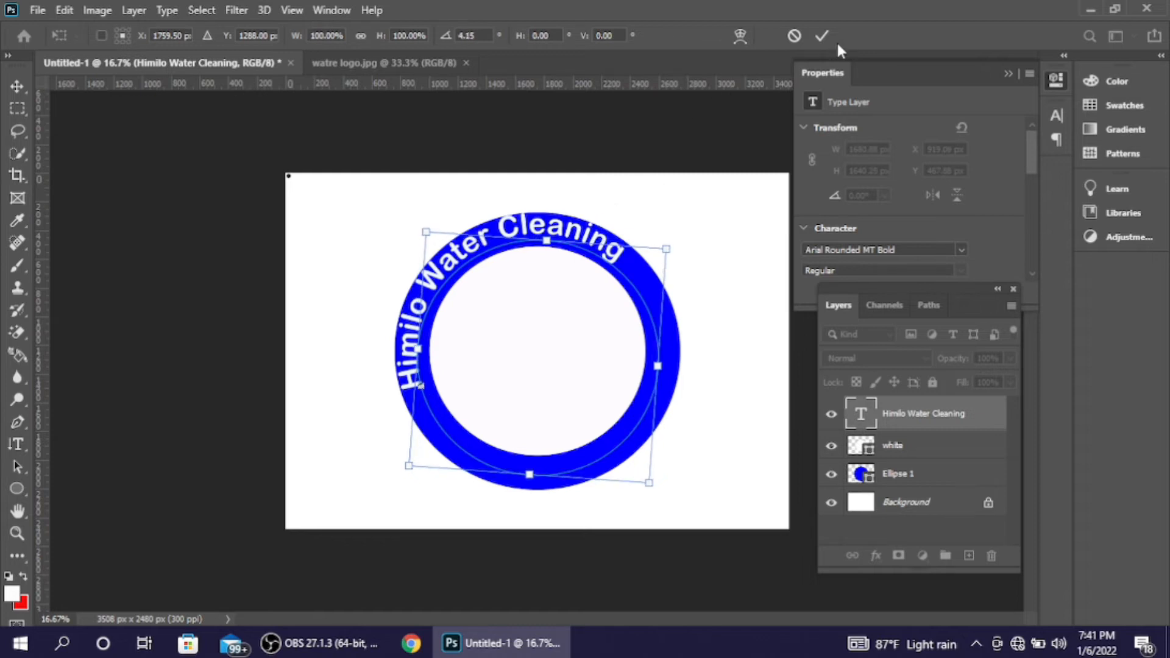
left_click(821, 36)
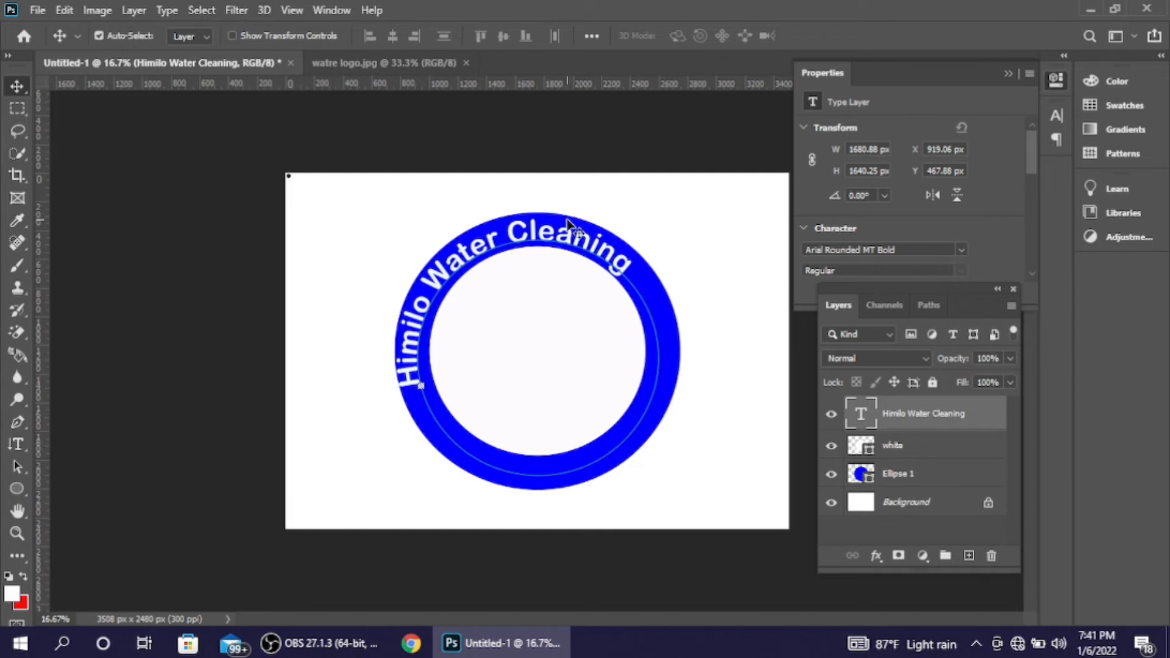
Nudge the curved text slightly right and up within the blue ring.
key("Right")
key("Right")
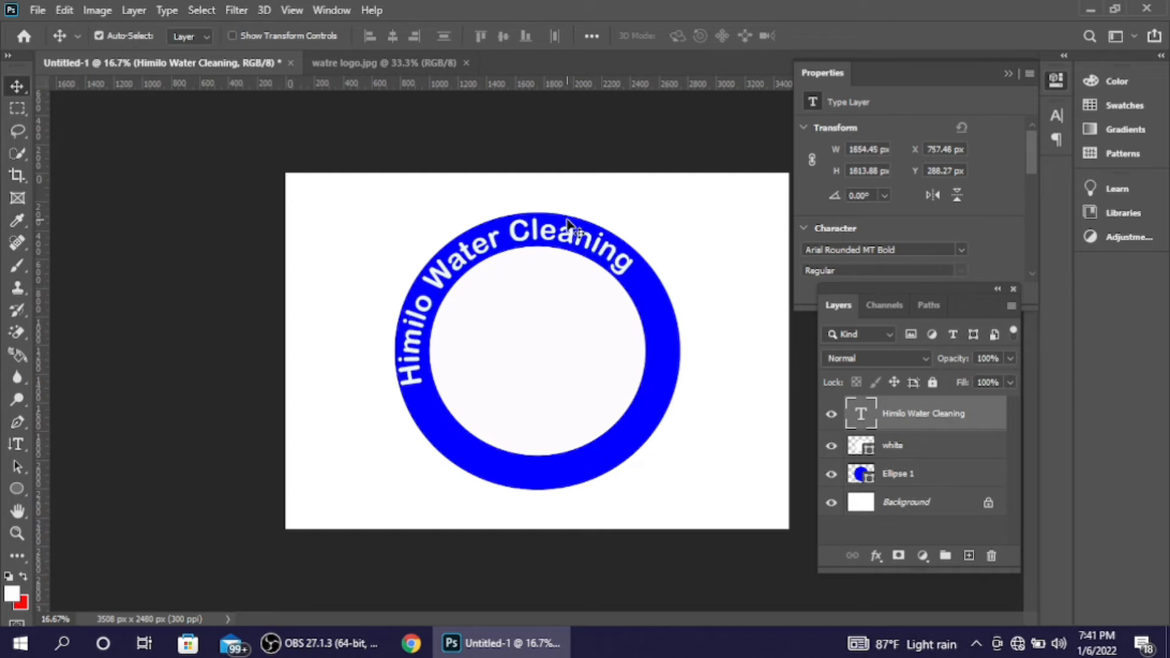
key("Right")
key("Up")
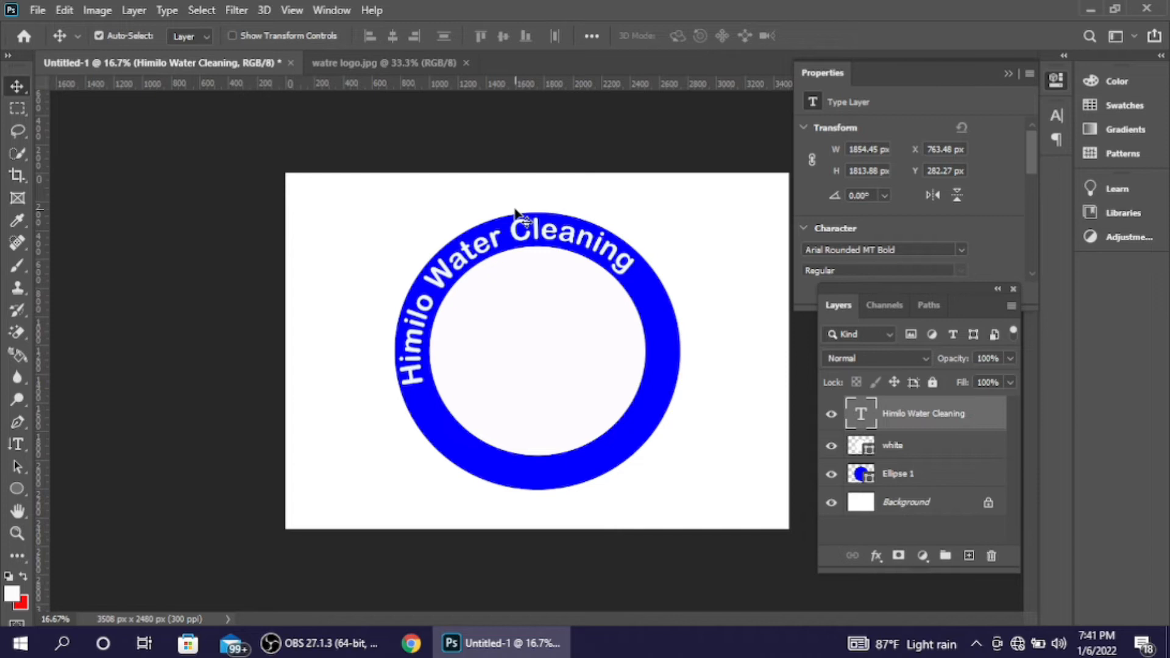
Rotate the curved text clockwise by about 27.84° so it arches over the ring's top, and nudge it up and right.
key("ctrl+t")
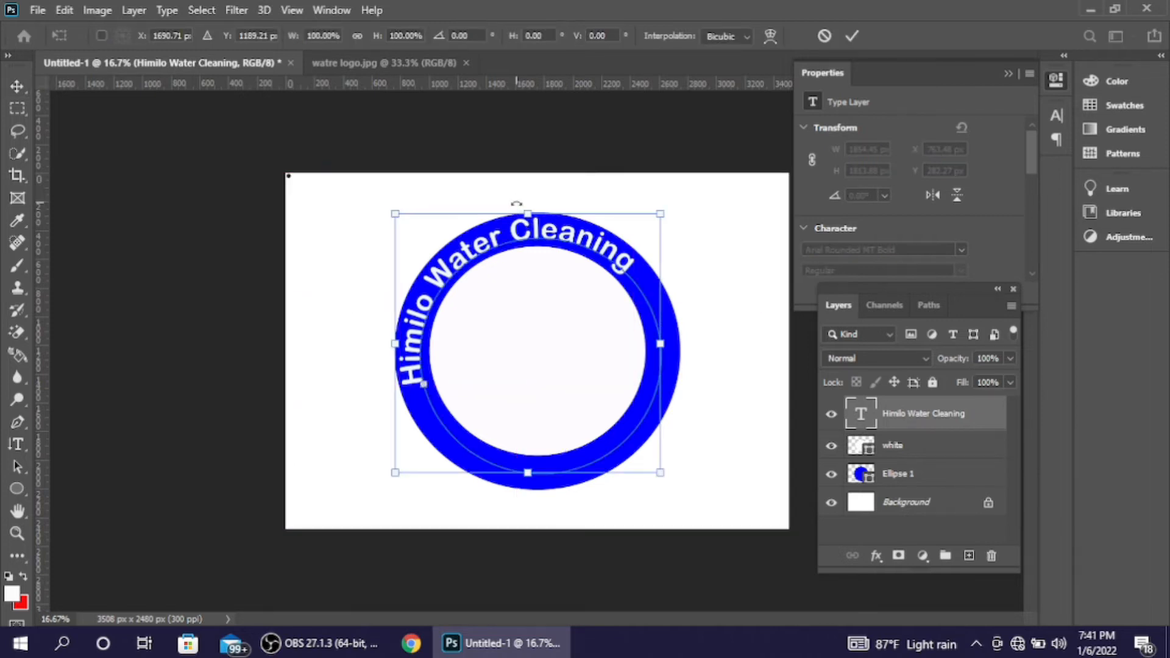
left_click_drag(516, 204, 583, 211)
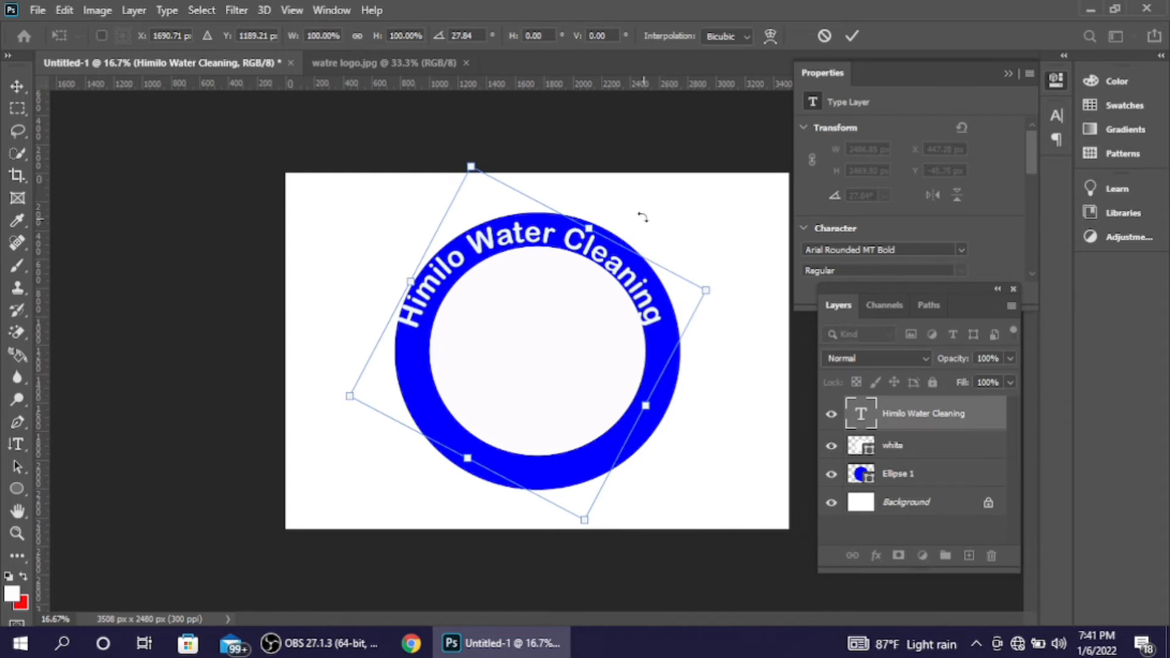
key("Up")
key("Up")
key("Down")
key("Right")
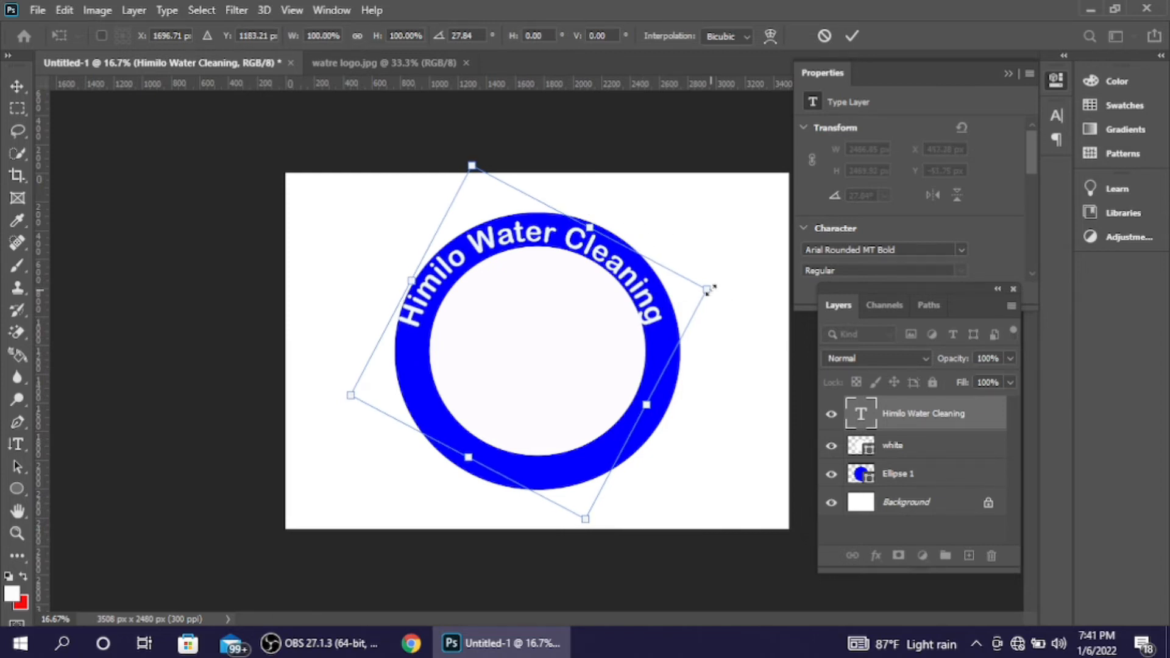
Stretch the rotated text to about 100.1% wide and 102.4% high to fit it within the ring.
left_click_drag(708, 290, 713, 289)
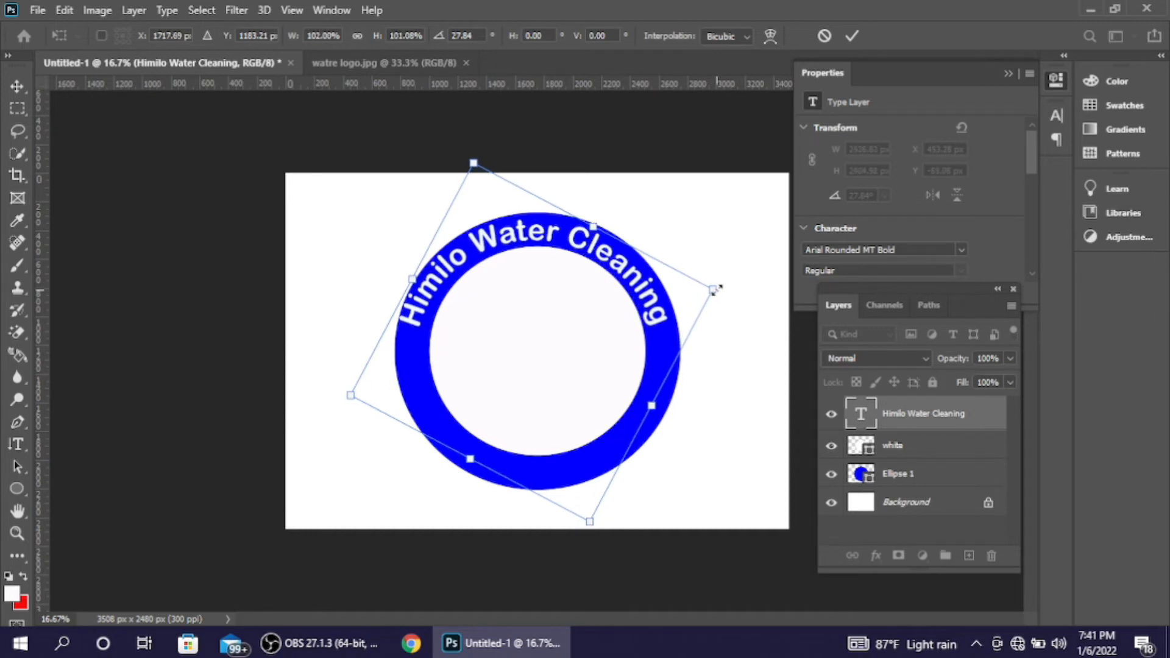
left_click_drag(352, 395, 358, 395)
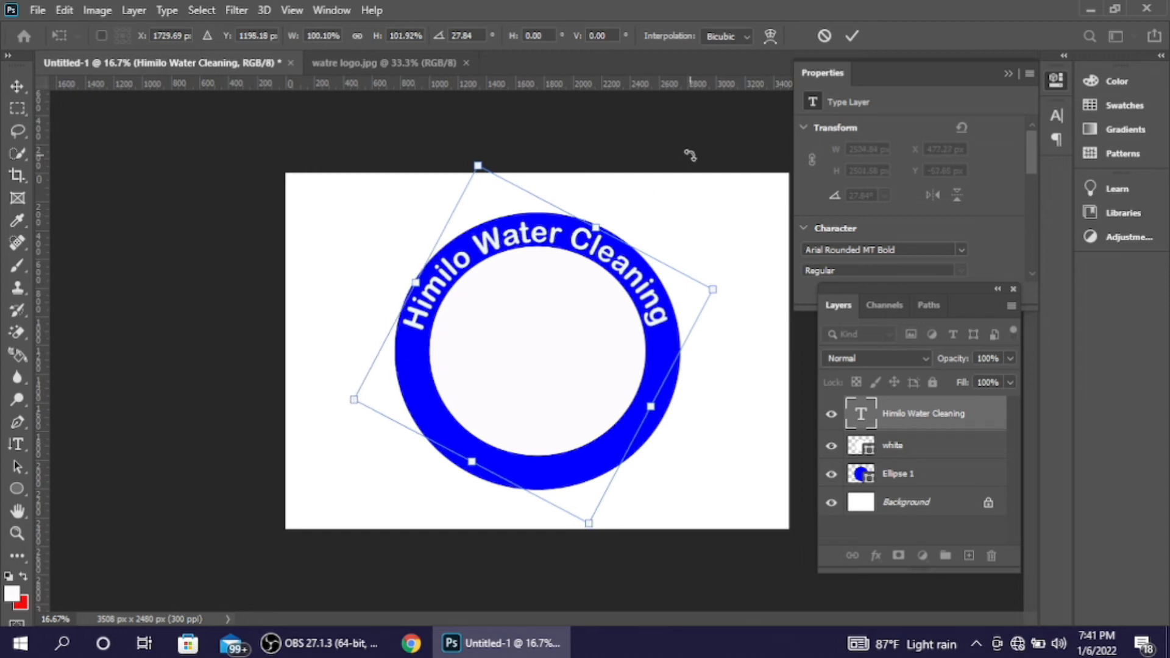
left_click_drag(593, 228, 595, 226)
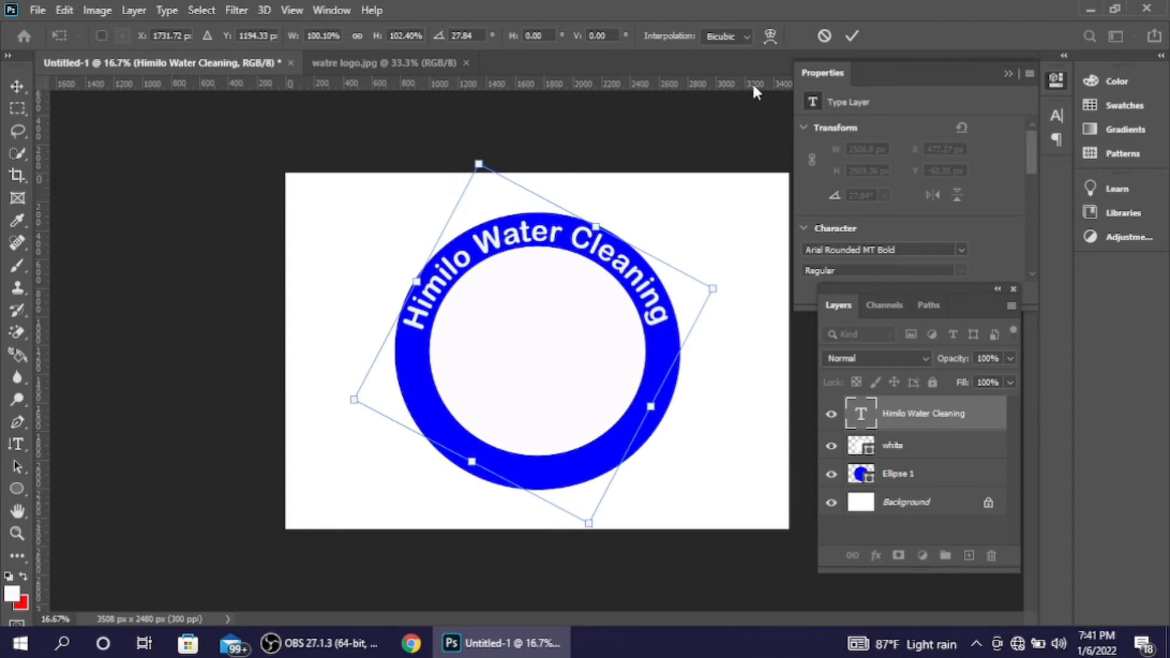
left_click(847, 43)
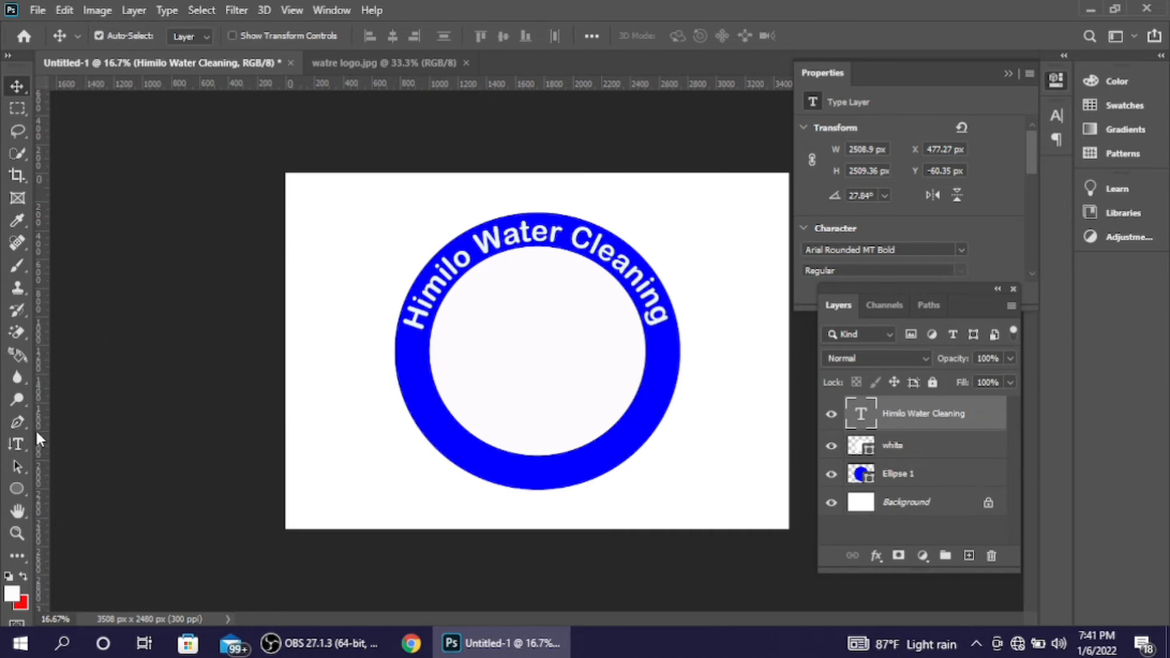
Draw a small ellipse path of about 193 by 205 px in the lower part of the white circle.
left_click(16, 488)
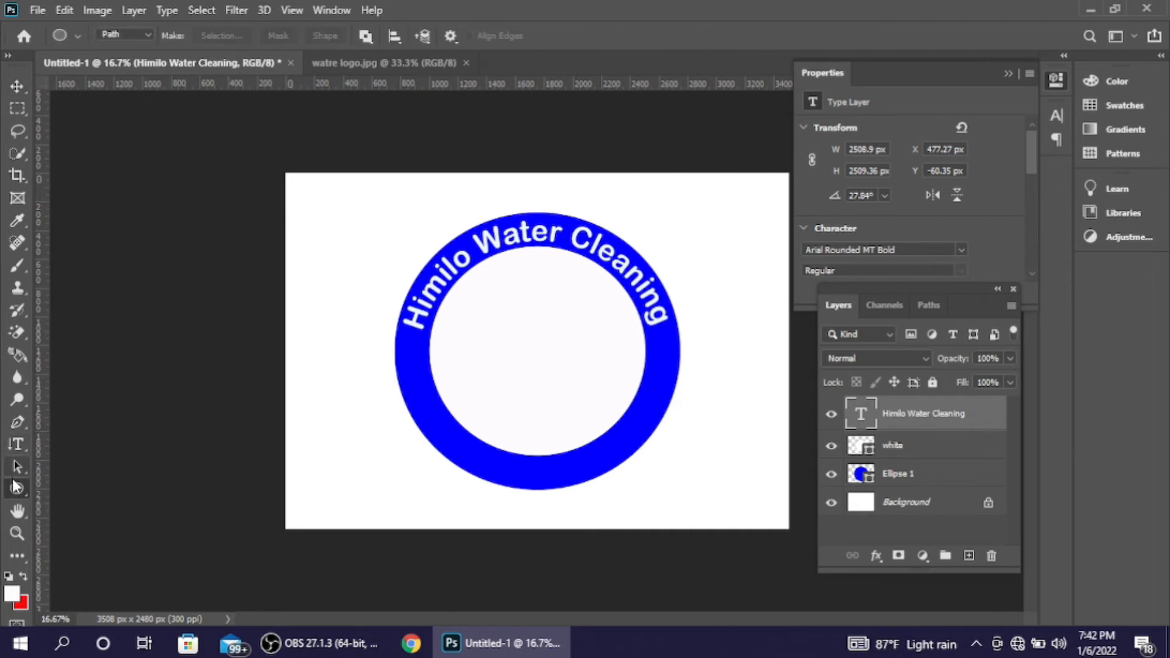
right_click(16, 488)
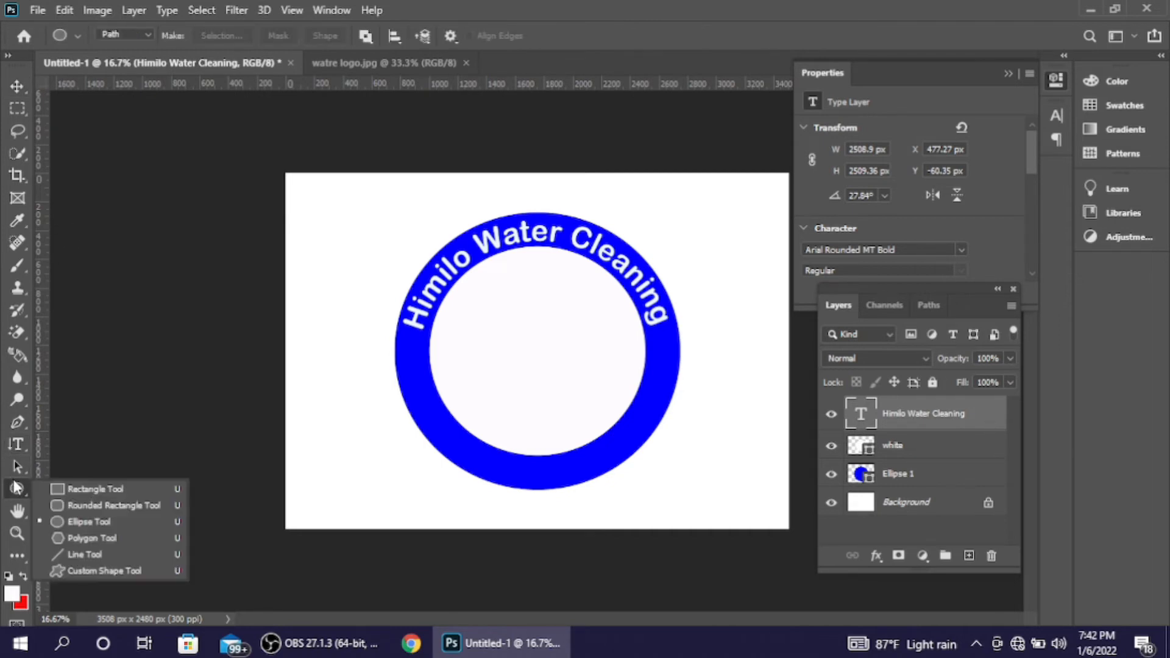
left_click(91, 521)
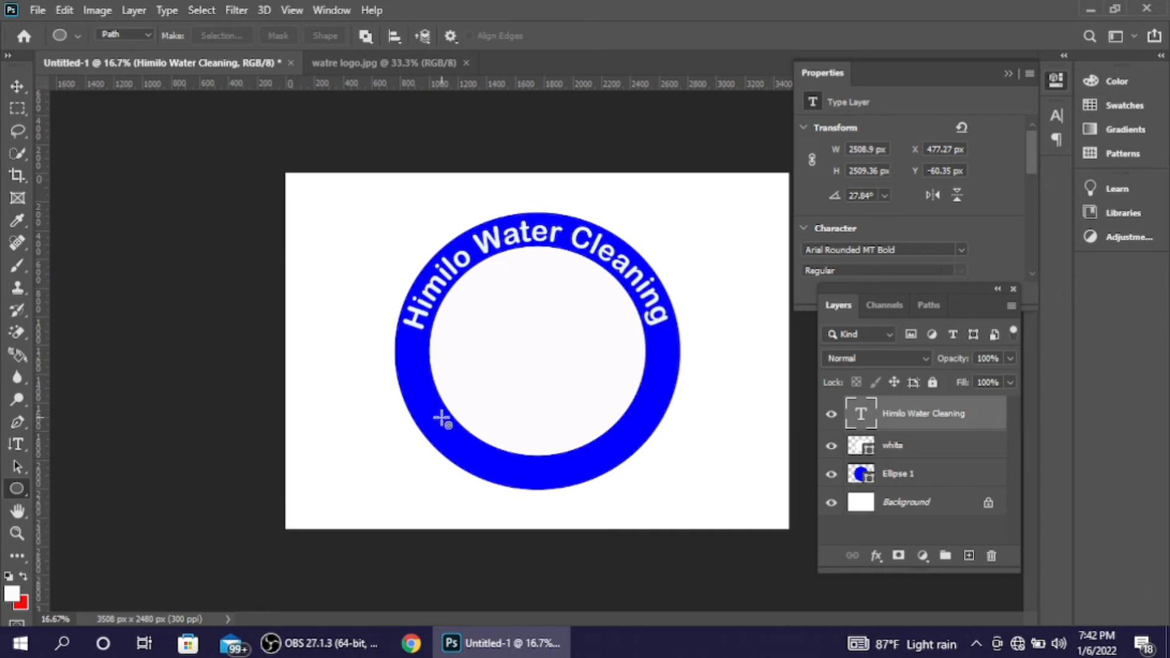
left_click_drag(462, 365, 493, 400)
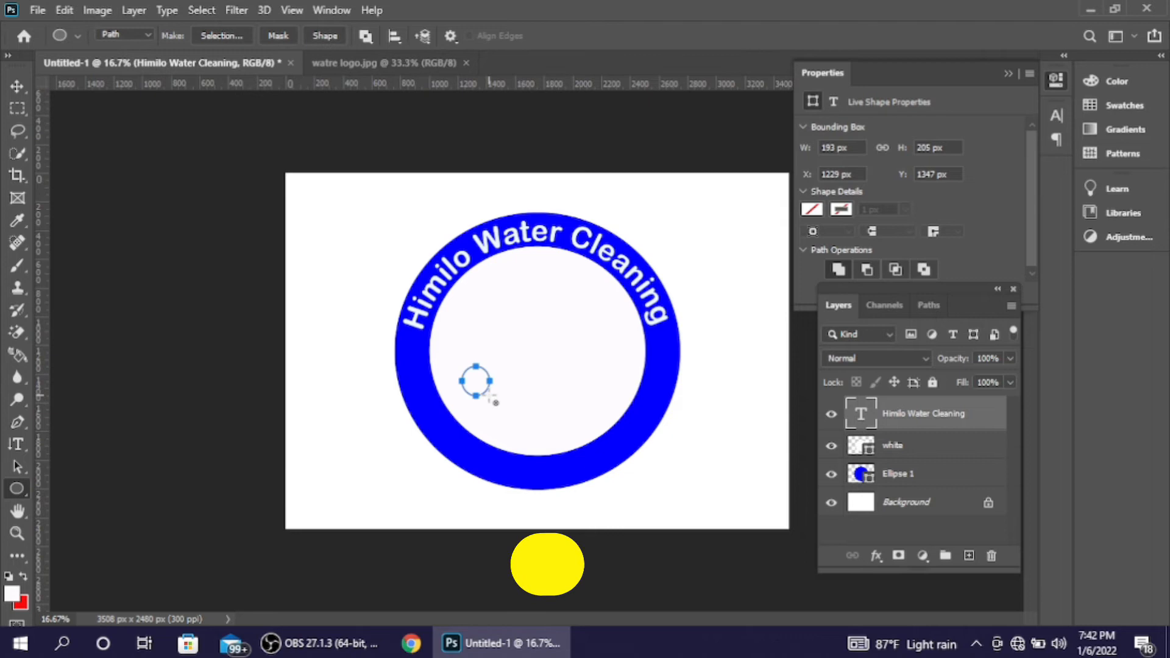
Enlarge the ellipse path to about 912% wide and 782% high and position it within the blue ring.
key("ctrl+t")
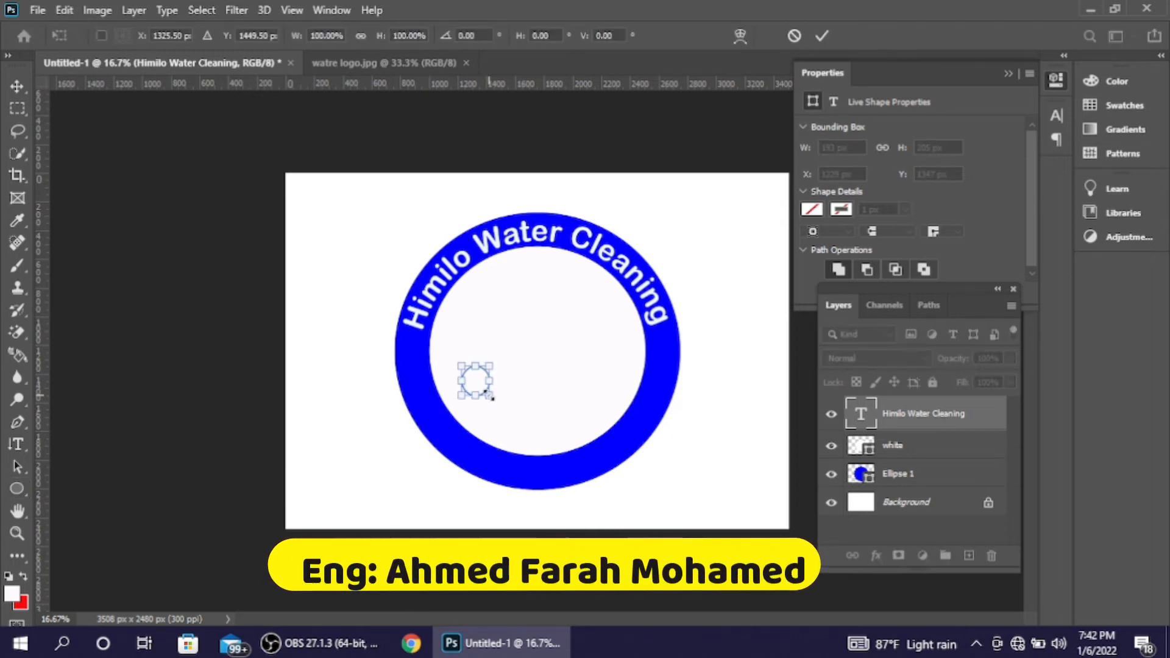
left_click_drag(491, 398, 611, 476)
left_click_drag(497, 410, 541, 390)
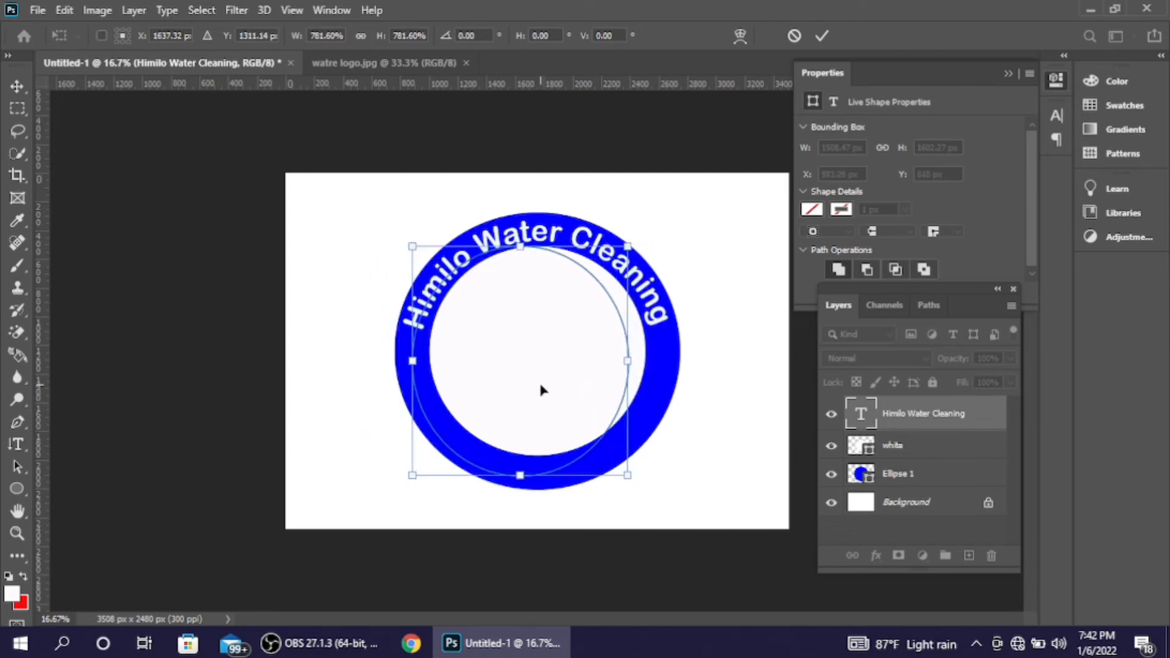
left_click_drag(628, 361, 665, 363)
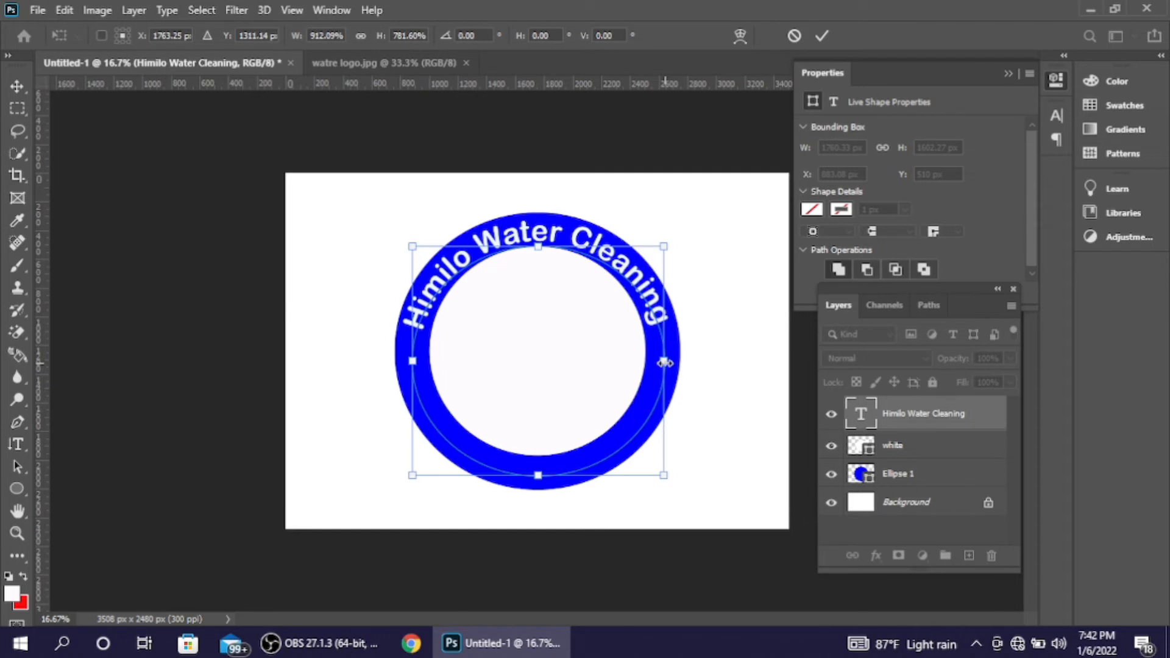
Add the vertical text "Mogadisho-somalia" along the ellipse path, starting at the ring's lower left.
left_click(24, 441)
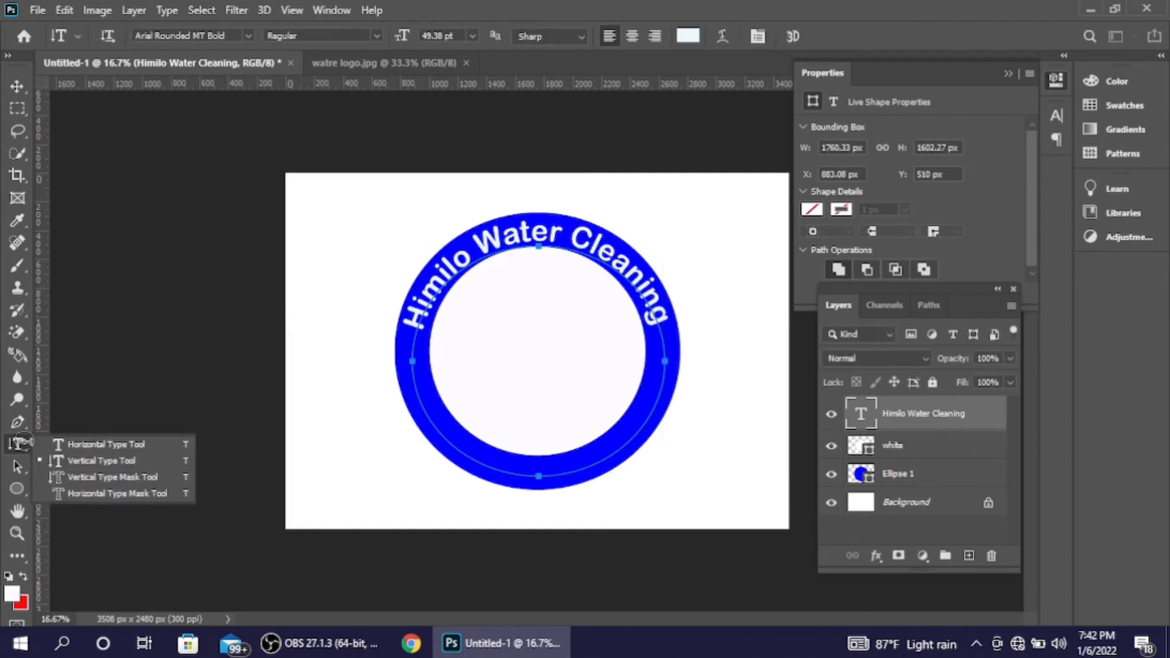
left_click(71, 460)
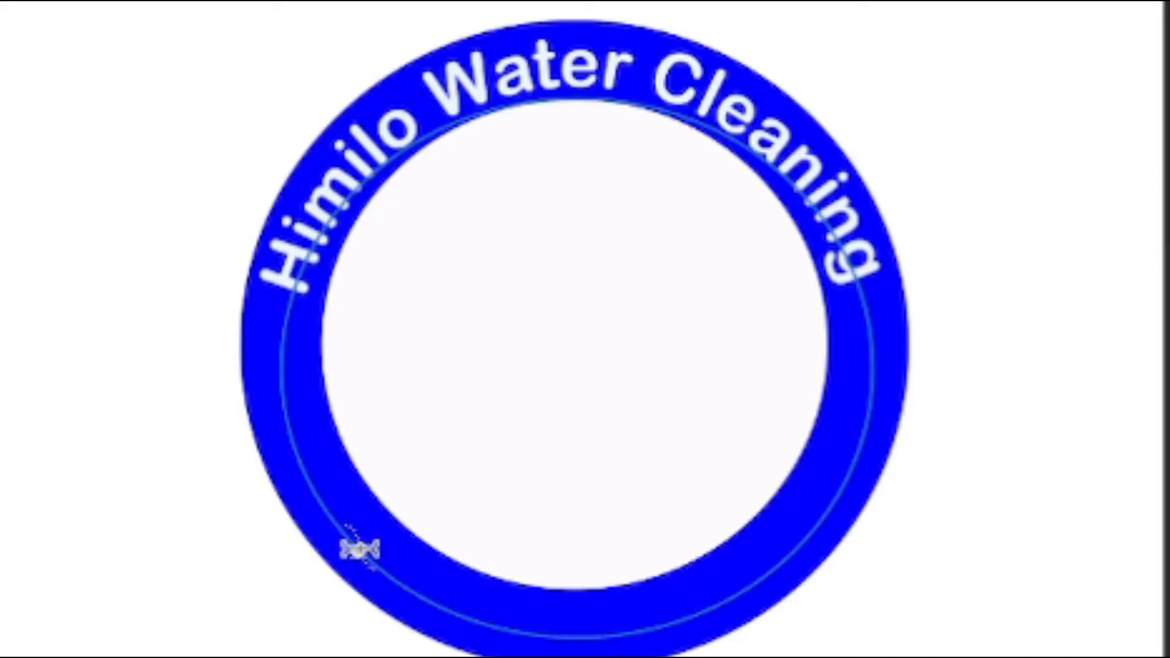
left_click(446, 438)
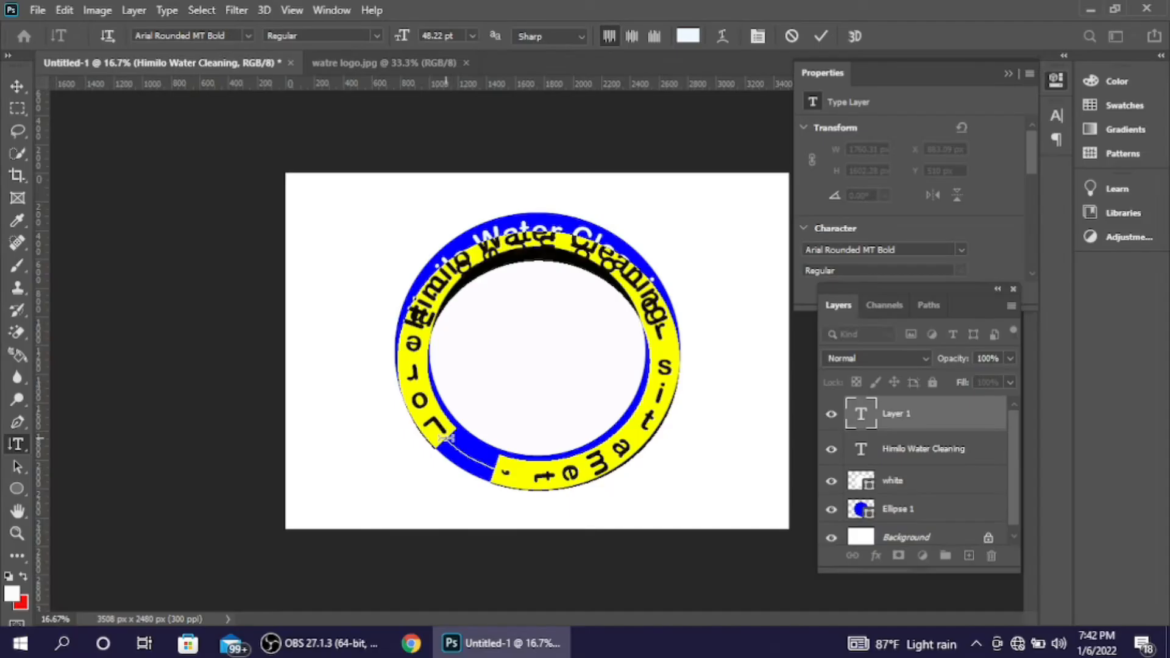
type("Mogadishu")
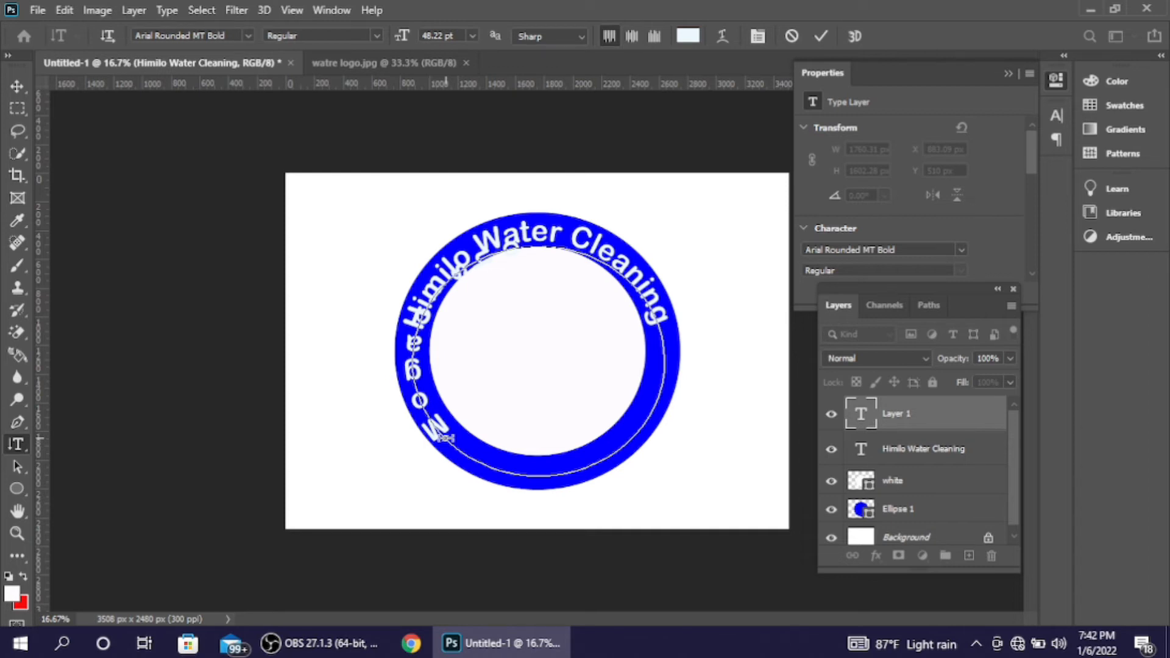
type("-Somalia")
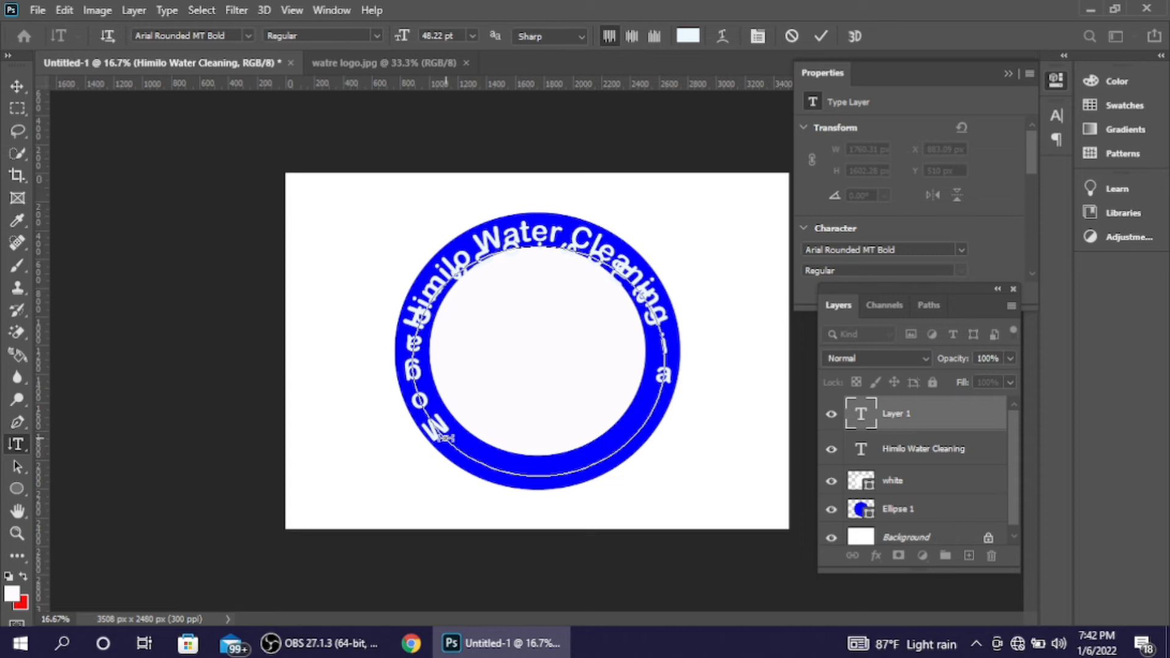
Switch the whole Mogadisho-somalia text to horizontal orientation and commit it.
key("ctrl")
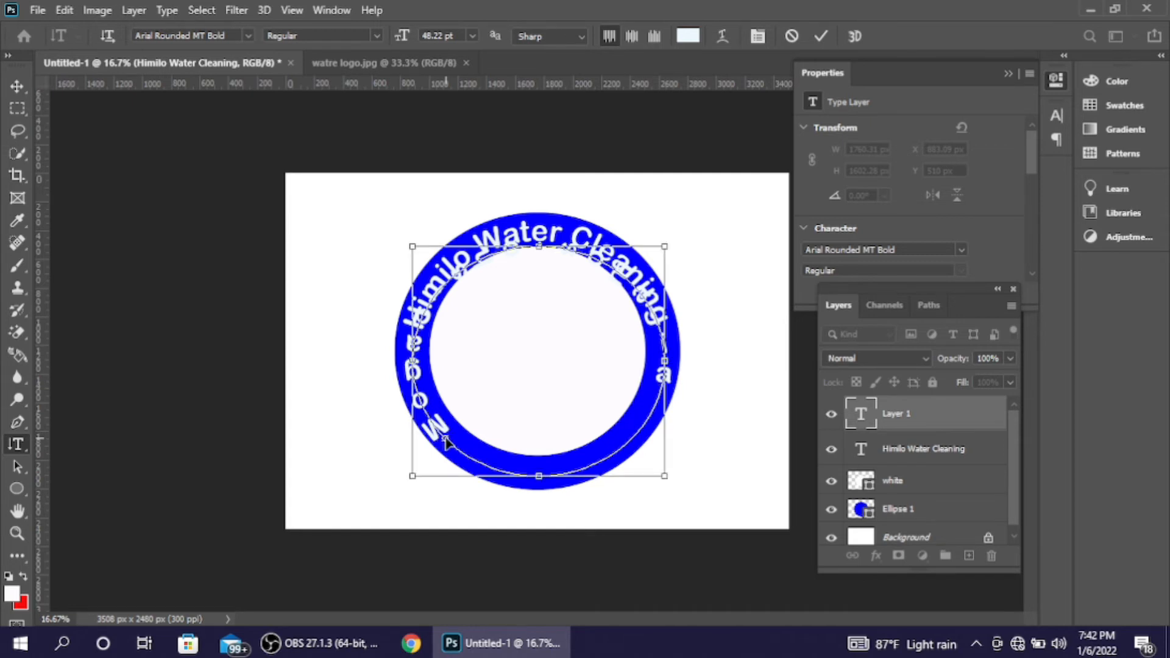
key("ctrl+a")
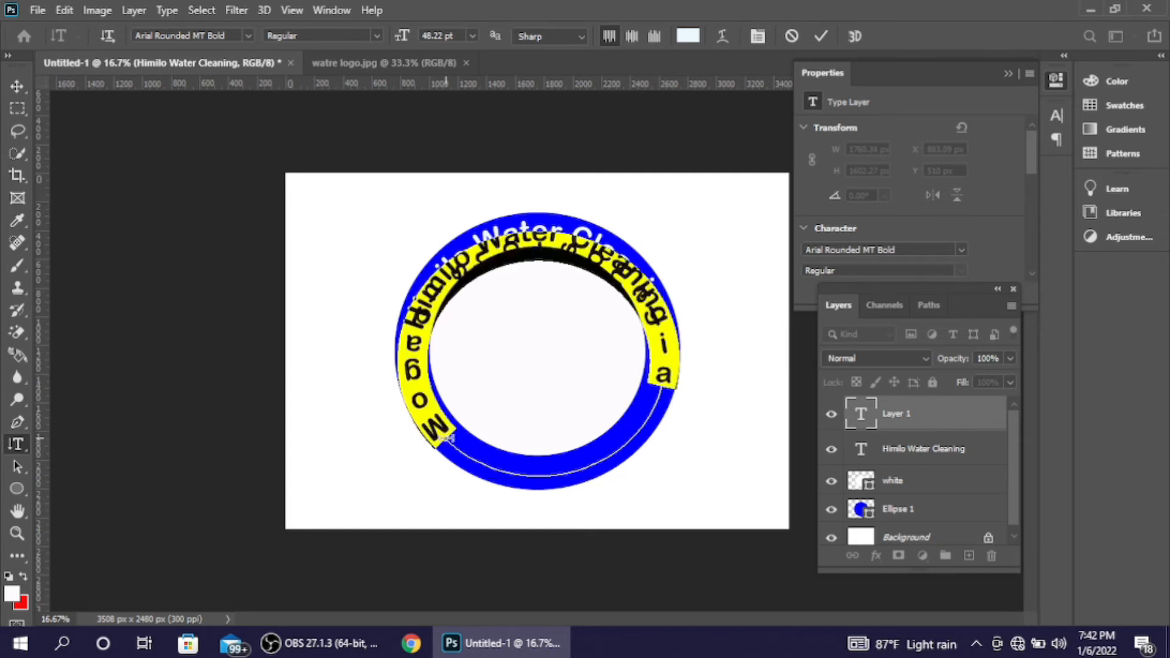
left_click(108, 35)
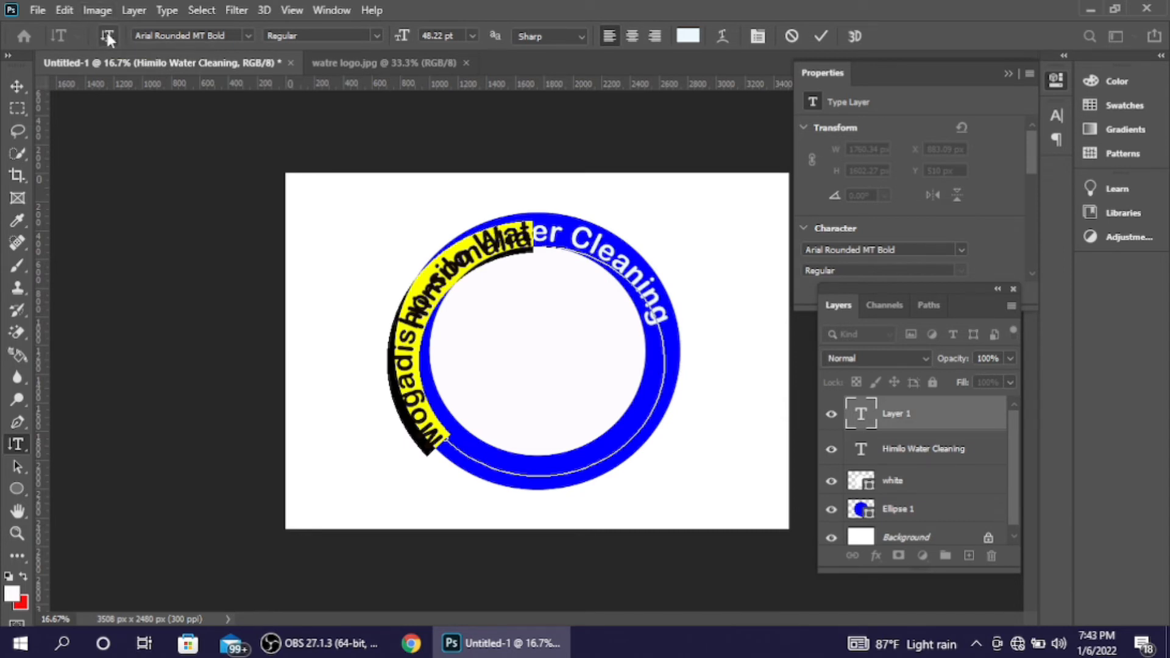
left_click(107, 36)
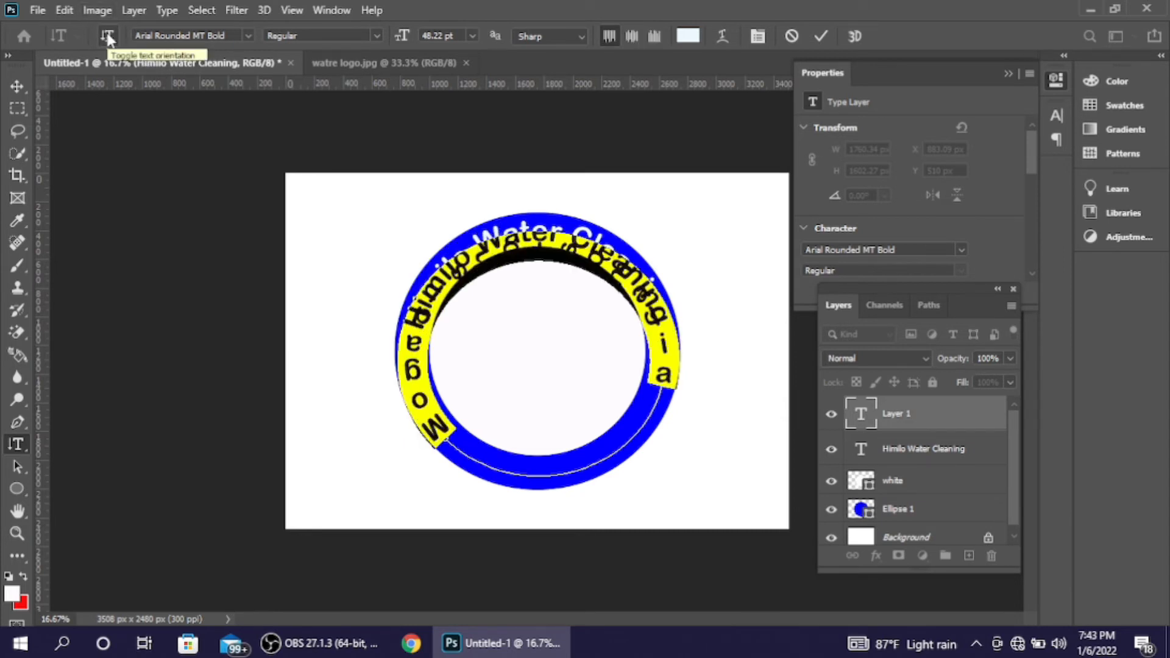
left_click(107, 36)
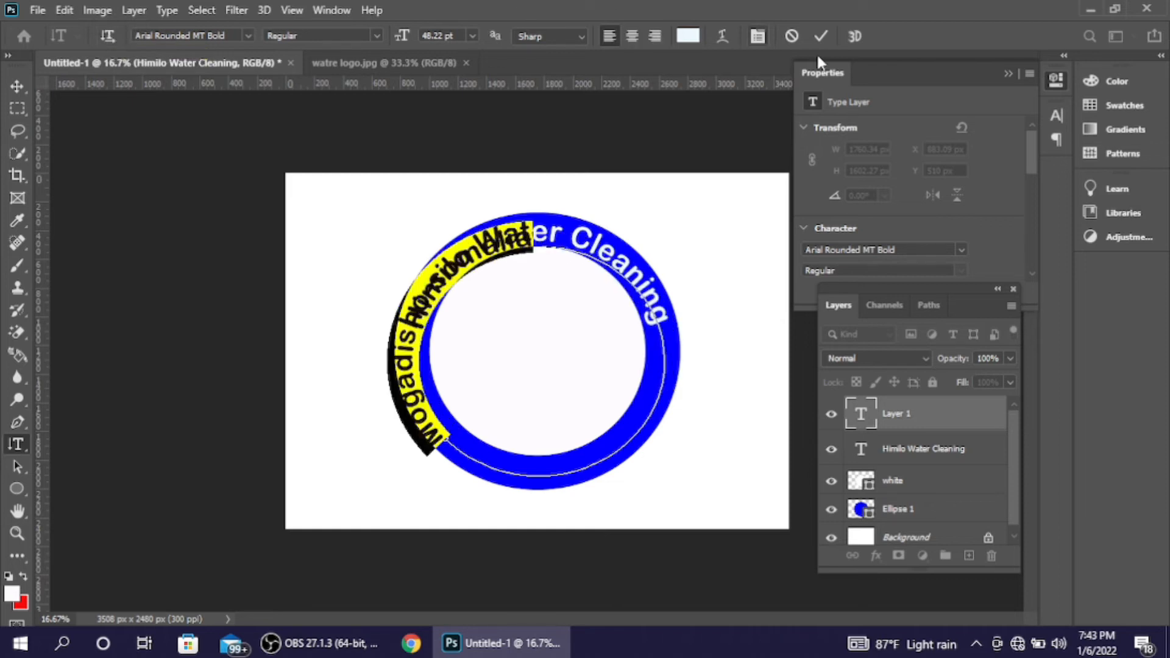
left_click(821, 36)
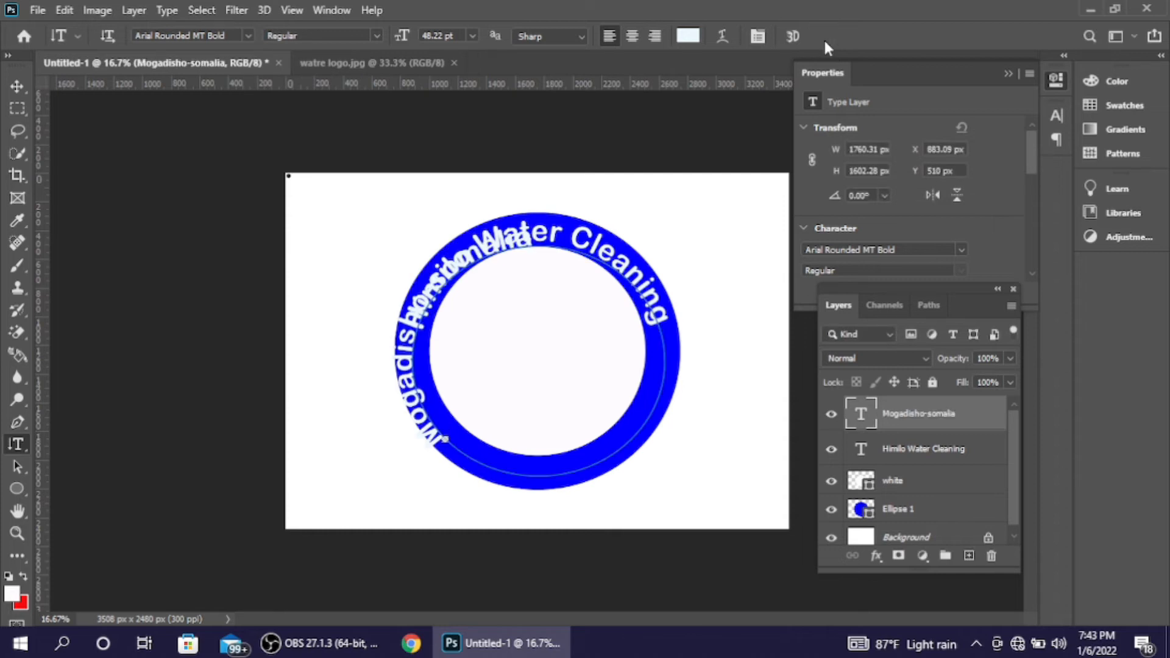
Try rotating the Mogadisho-somalia text 90° counter-clockwise around the ring.
key("ctrl+t")
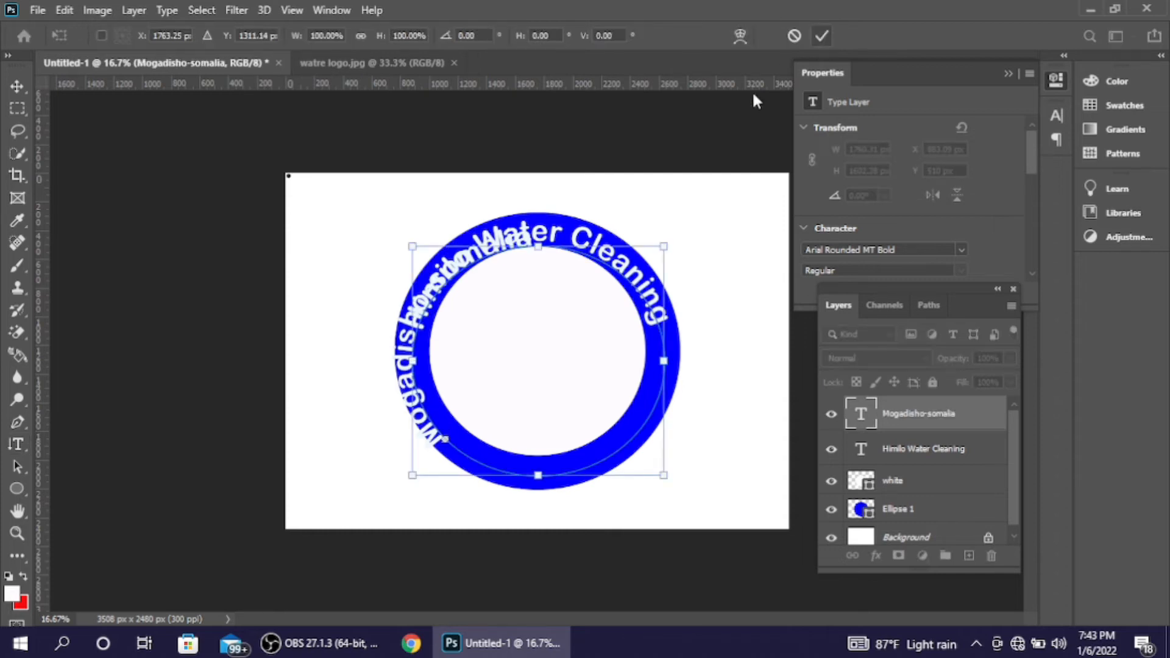
left_click_drag(635, 196, 377, 259)
left_click(820, 36)
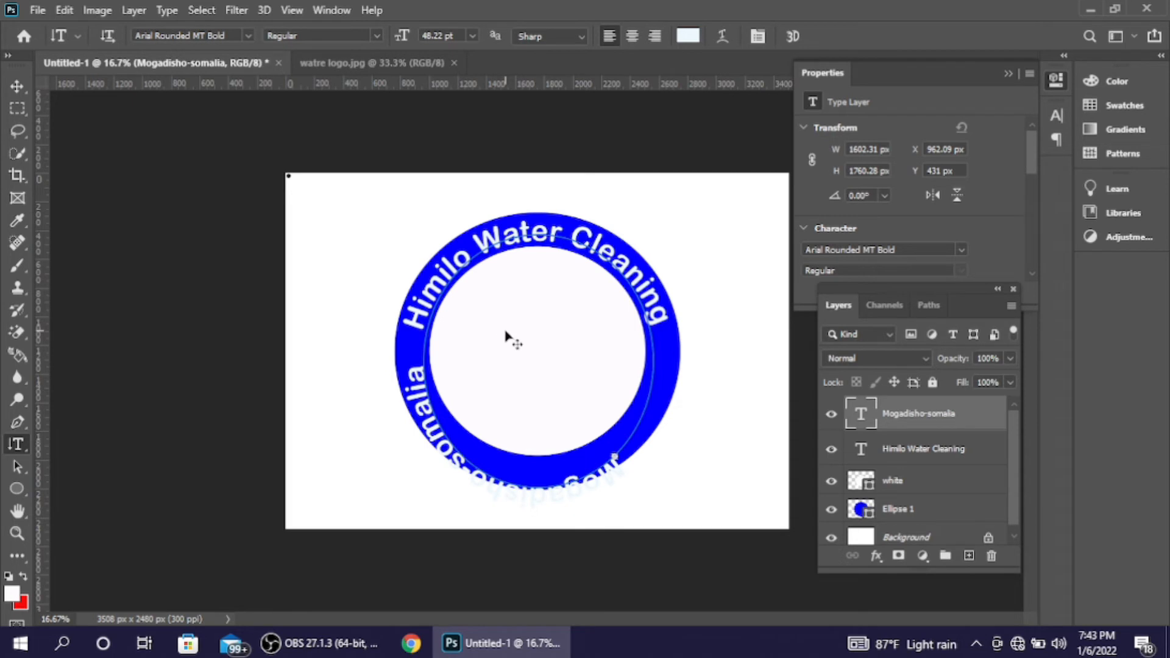
Try moving the rotated Mogadisho-somalia text up to Y 377 px.
key("ctrl+t")
key("shift+Up")
key("shift+Up")
key("shift+Up")
key("shift+Up")
key("shift+Up")
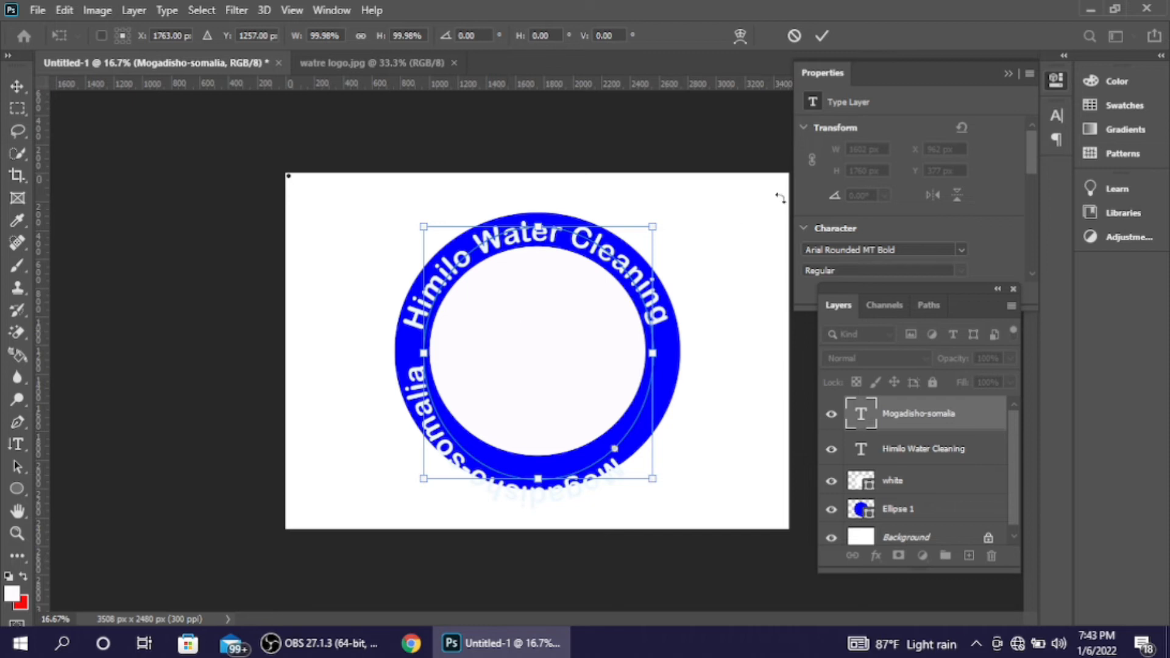
left_click(822, 34)
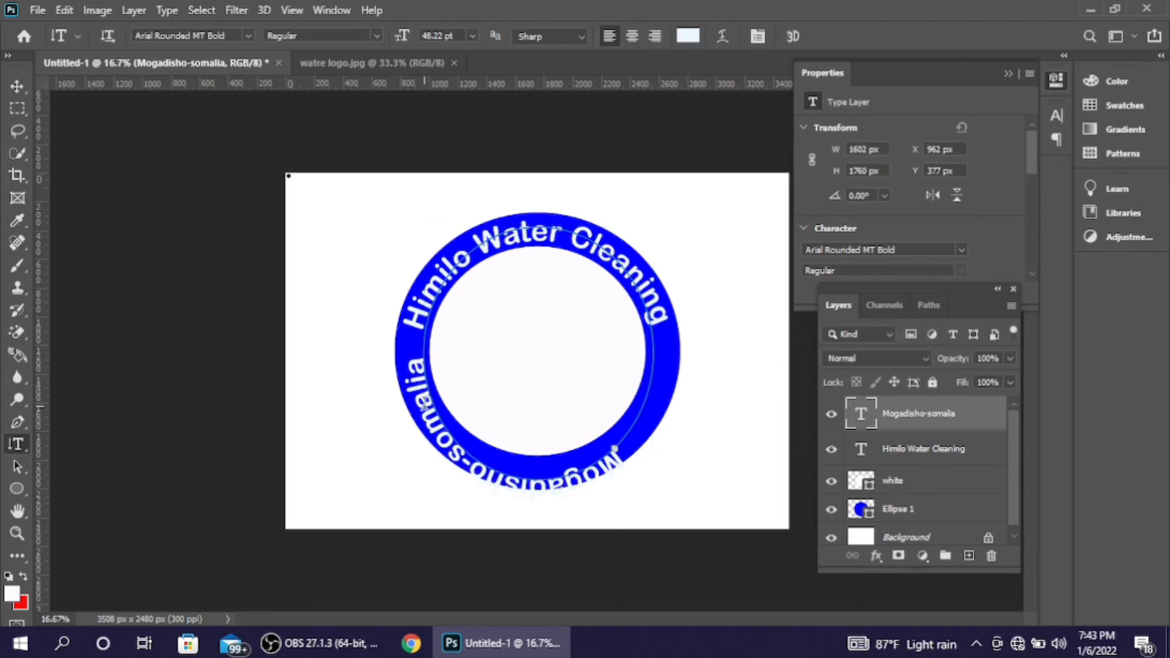
left_click_drag(425, 407, 428, 402)
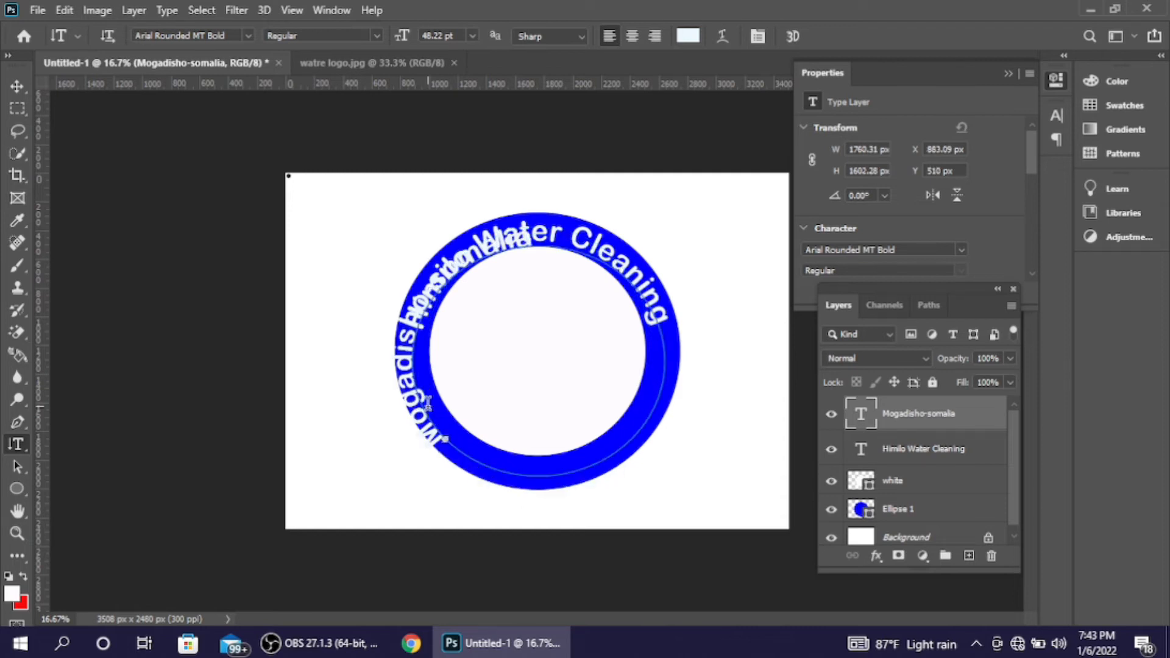
Flip the Mogadisho-somalia text to the inner side of its path and extend it along the ring's bottom until all letters fit.
left_click(15, 474)
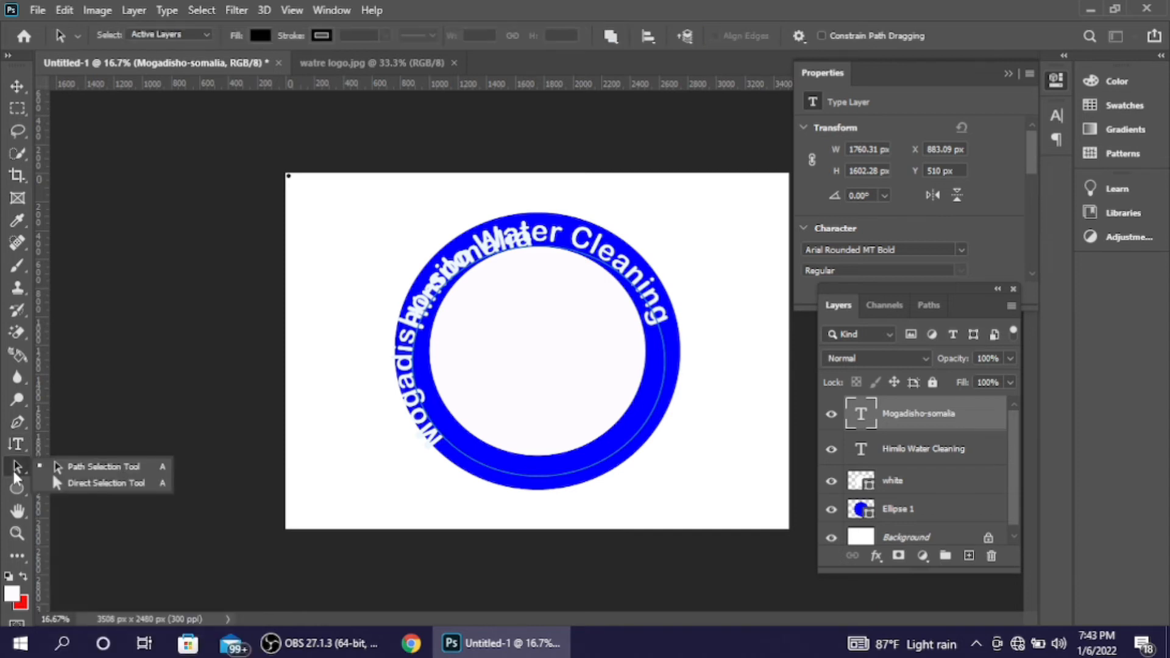
left_click(88, 470)
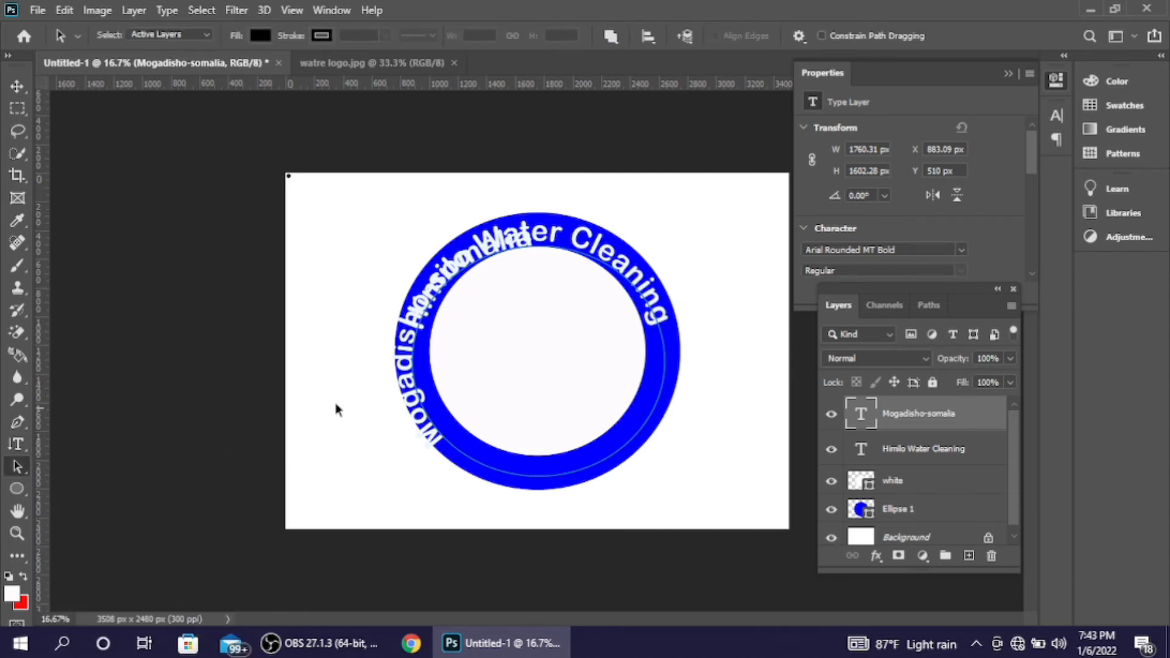
left_click(422, 392)
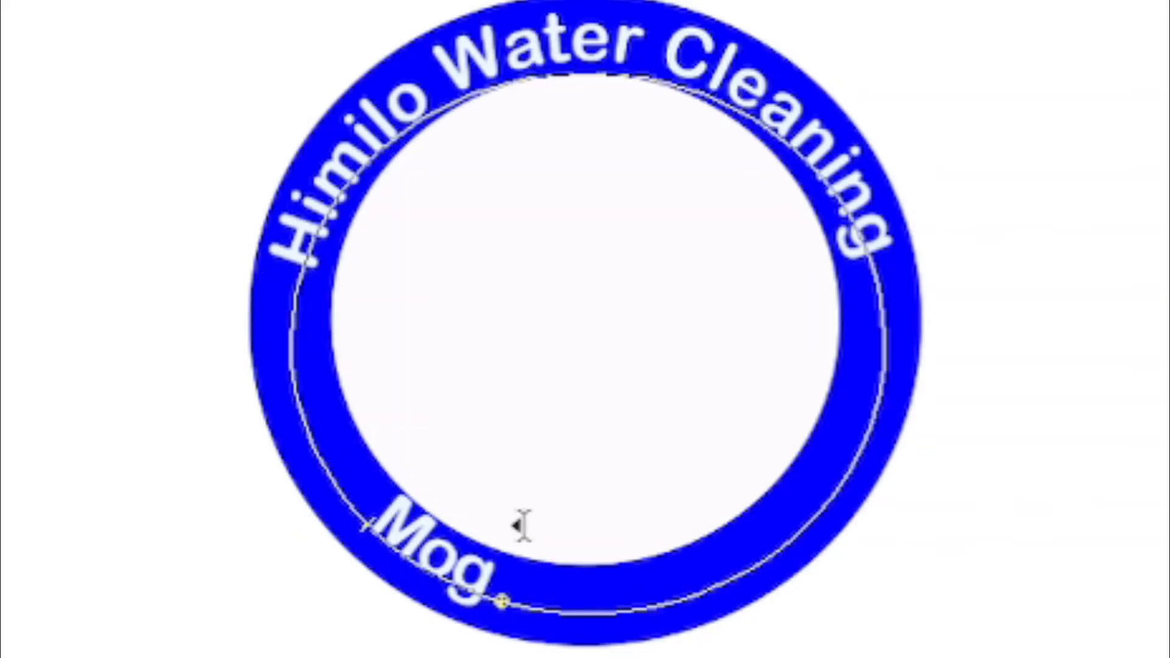
type("adi")
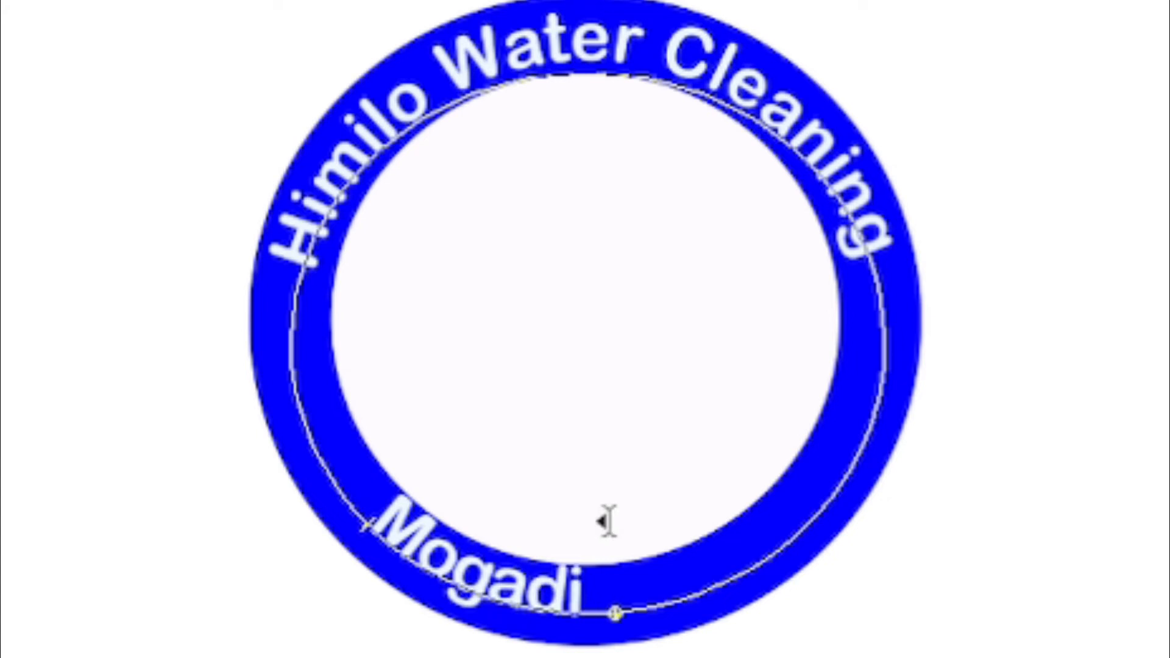
type("sho-so")
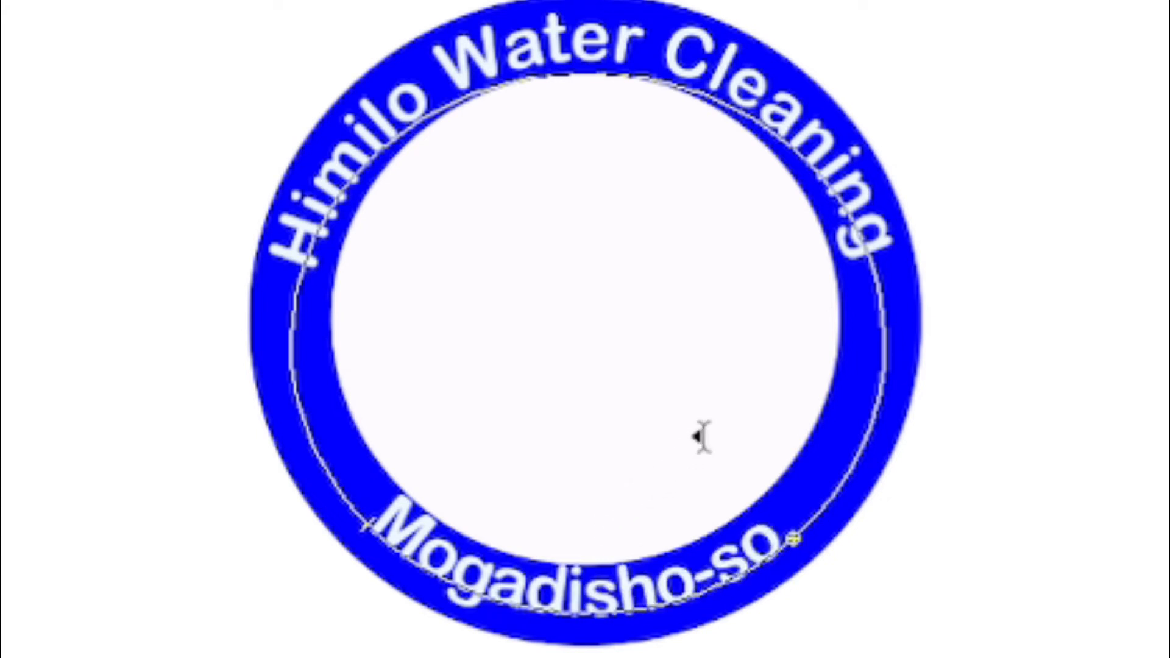
type("malia")
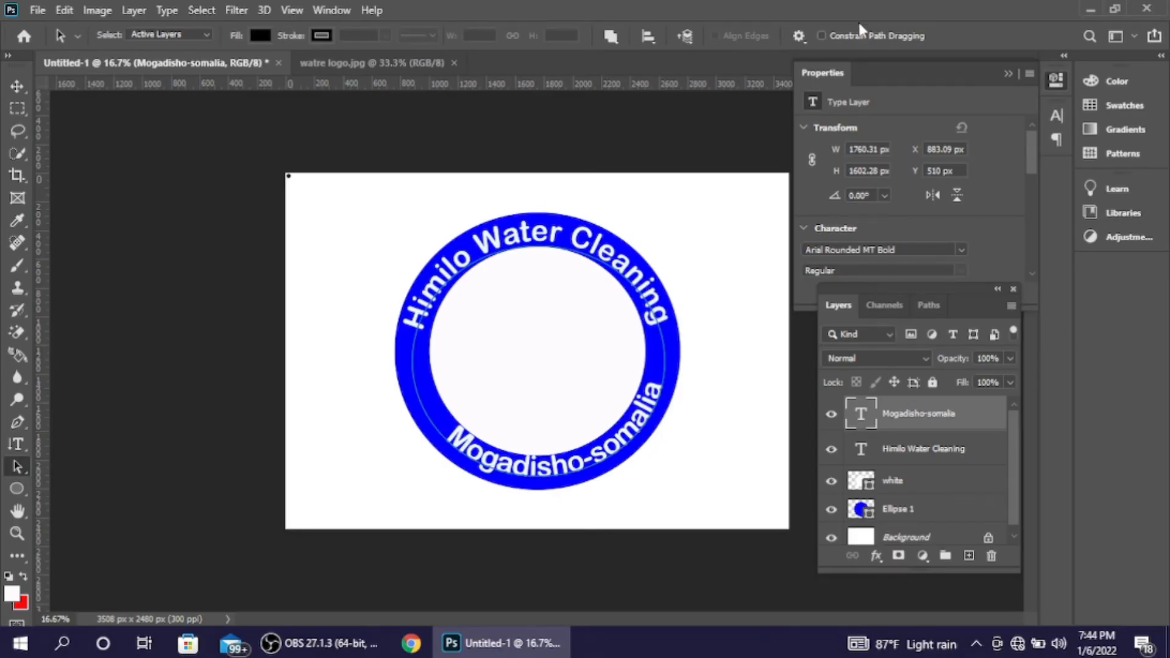
Nudge the Mogadisho-somalia text down and left to about X 841 px, Y 546 px.
left_click(16, 86)
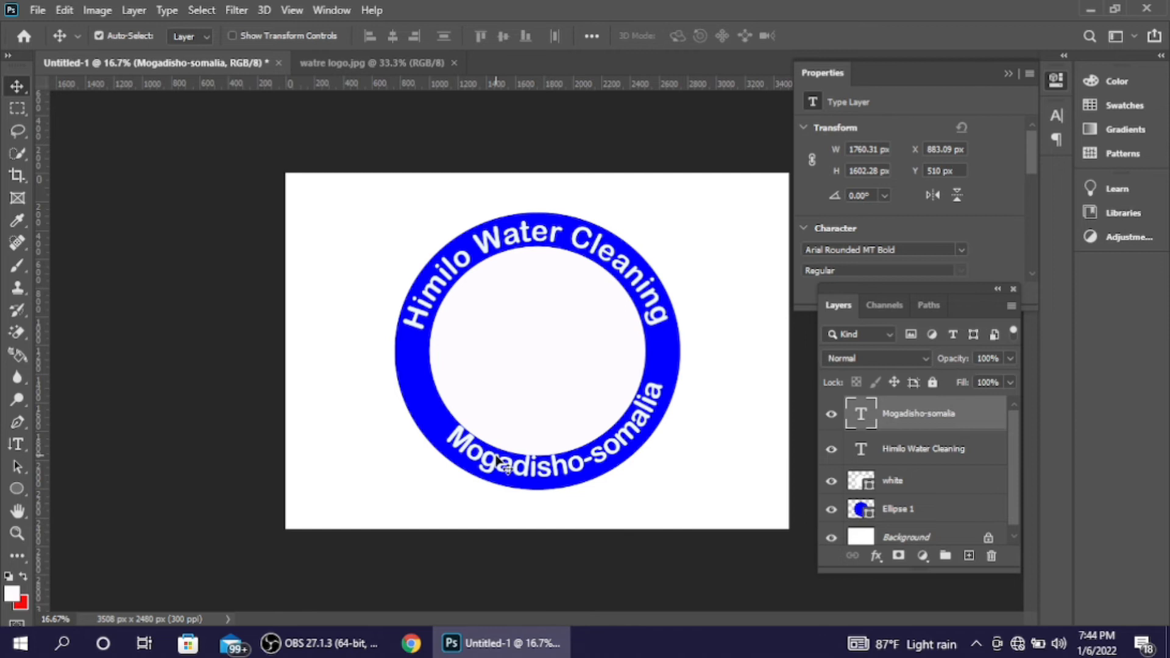
key("Down")
key("Down")
key("Down")
key("Down")
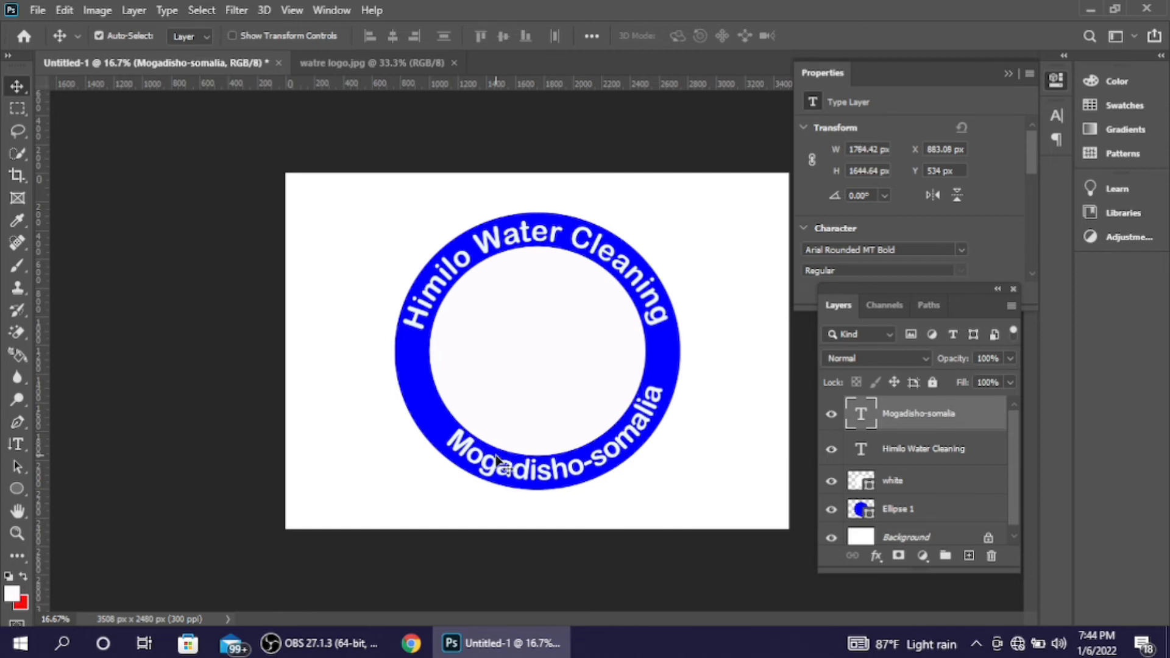
key("Left")
key("Left")
key("Left")
key("Left")
key("Left")
key("Left")
key("Left")
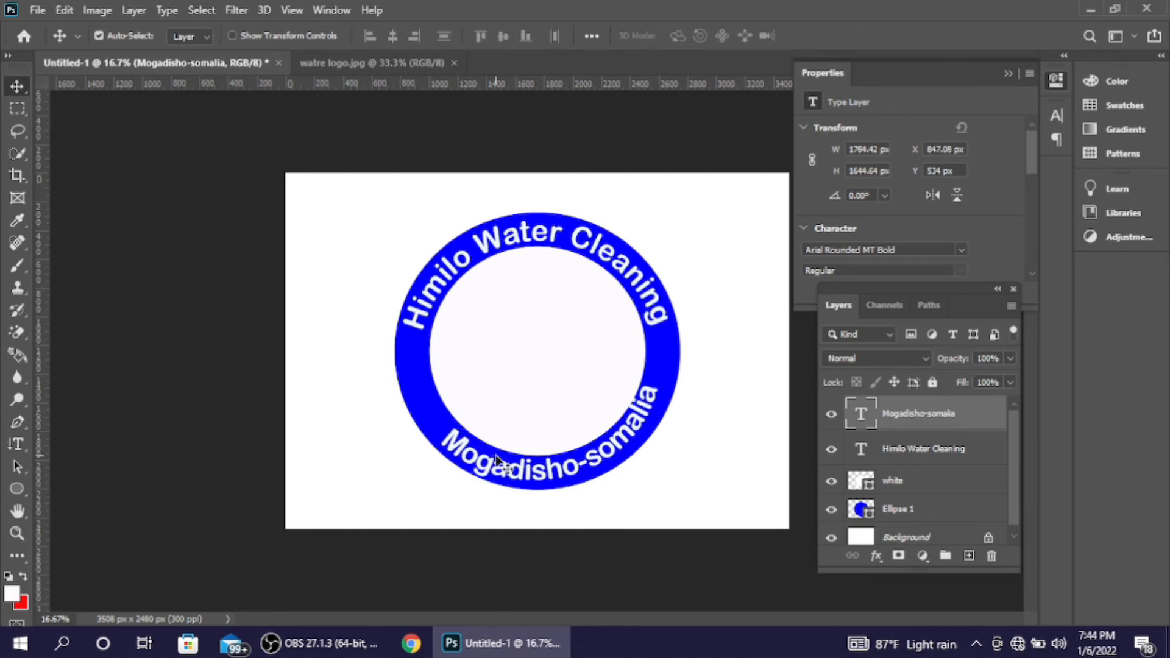
key("Down")
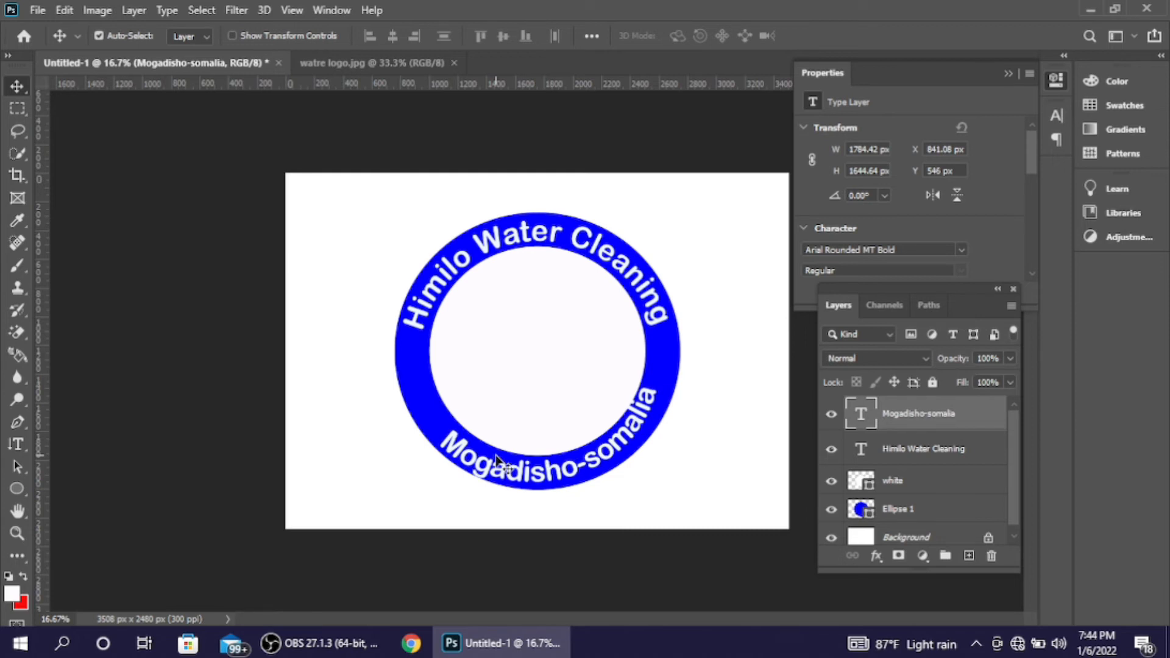
Widen the Mogadisho-somalia text slightly and rotate it about 5.68° clockwise, keeping it within the ring's bottom.
key("ctrl+t")
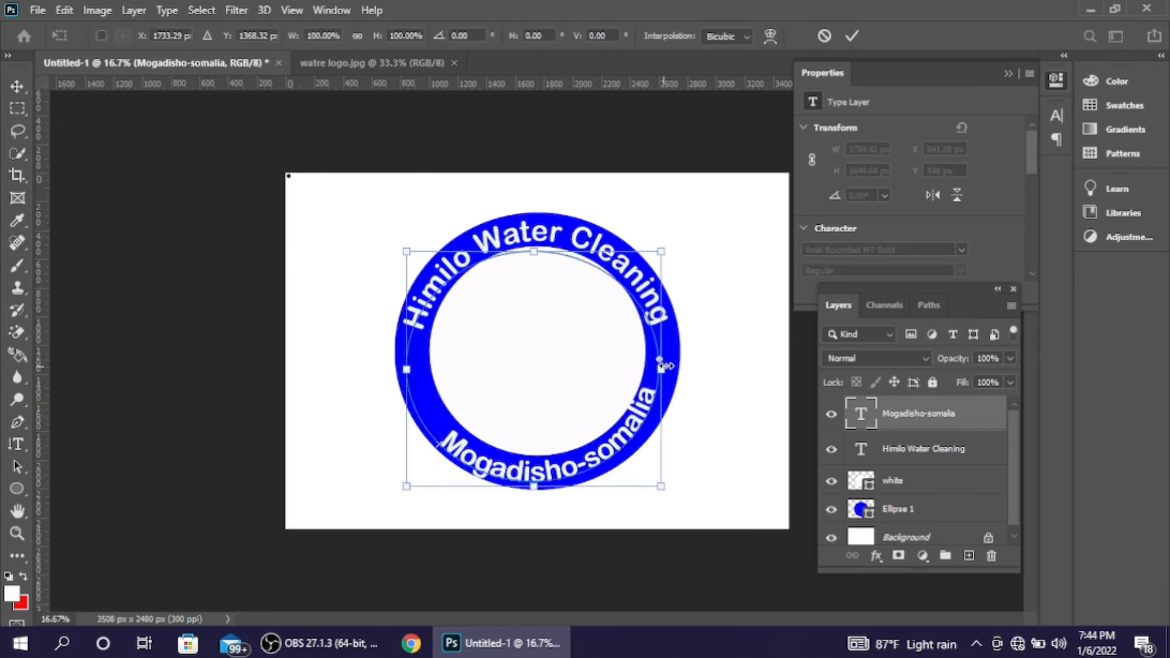
left_click_drag(661, 370, 670, 370)
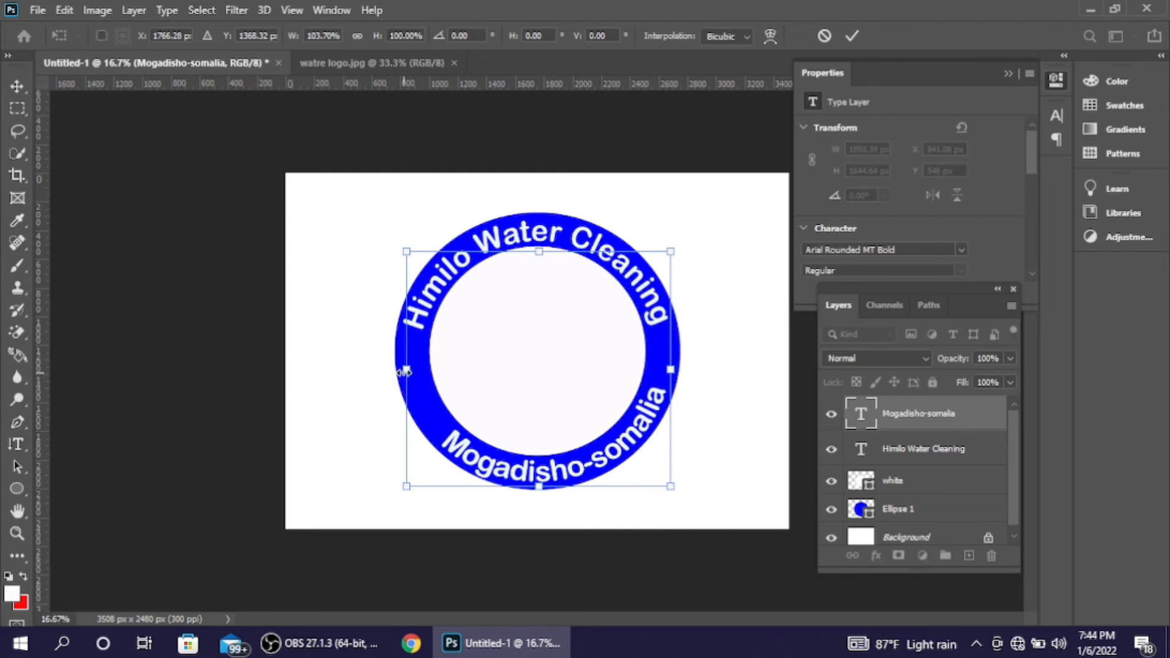
left_click_drag(622, 200, 634, 205)
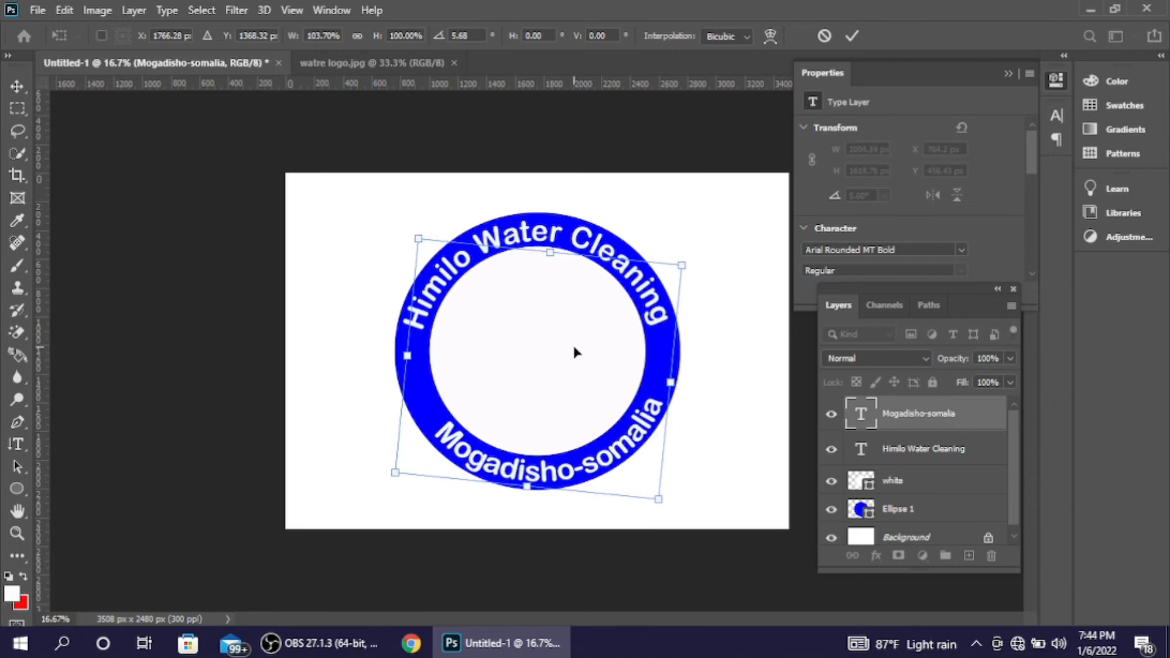
left_click_drag(573, 351, 566, 347)
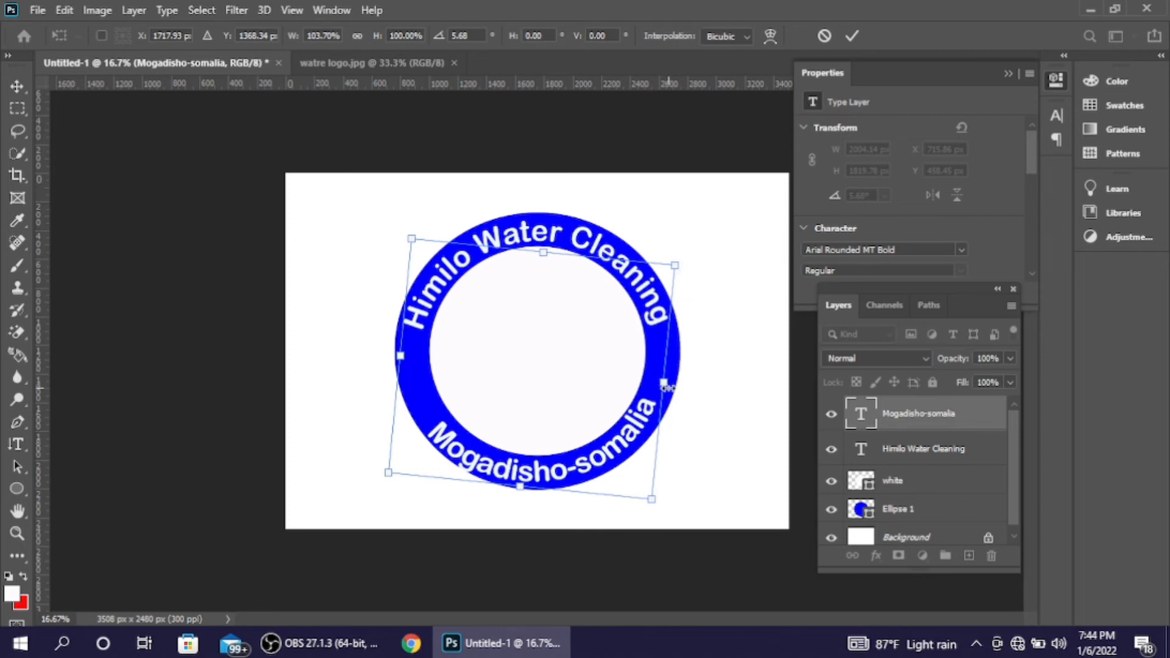
left_click_drag(667, 385, 671, 388)
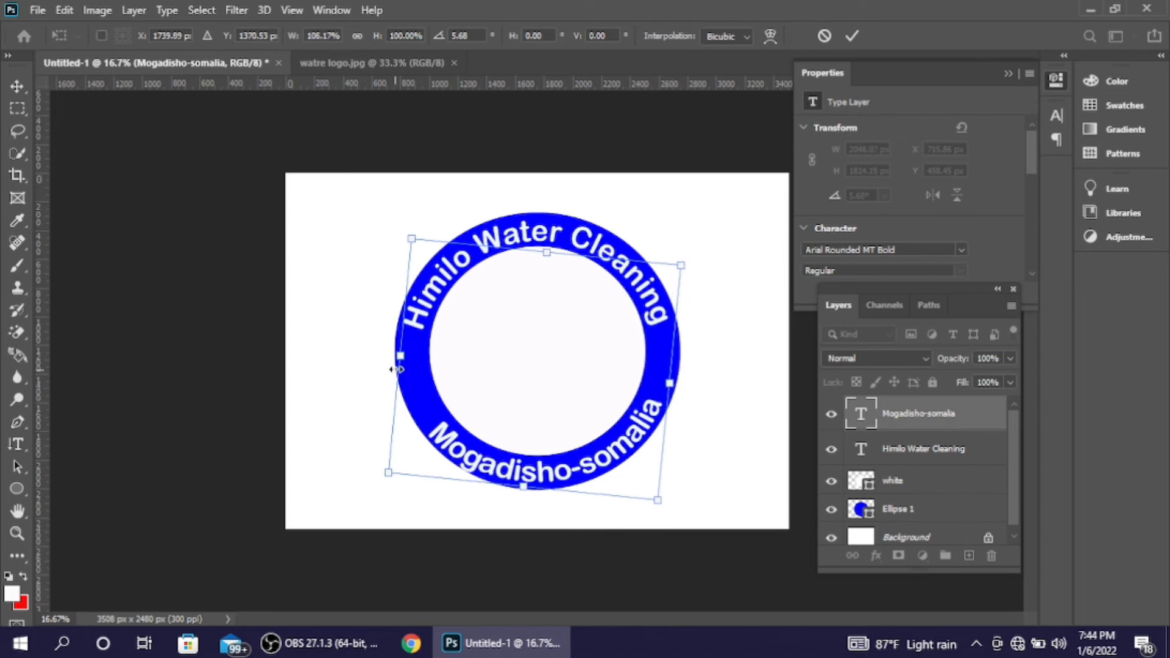
left_click_drag(402, 357, 403, 358)
left_click(851, 41)
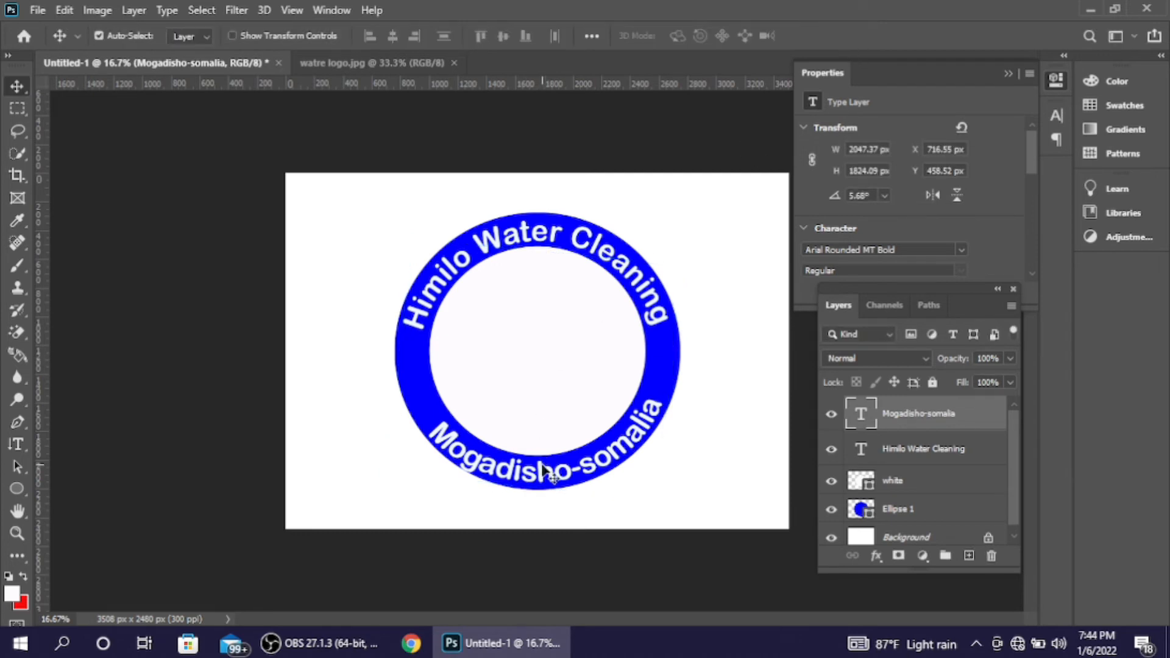
Nudge the Mogadisho-somalia text up and left to about X 711 px, Y 453 px.
key("Up")
key("Up")
key("Up")
key("Up")
key("Up")
key("Up")
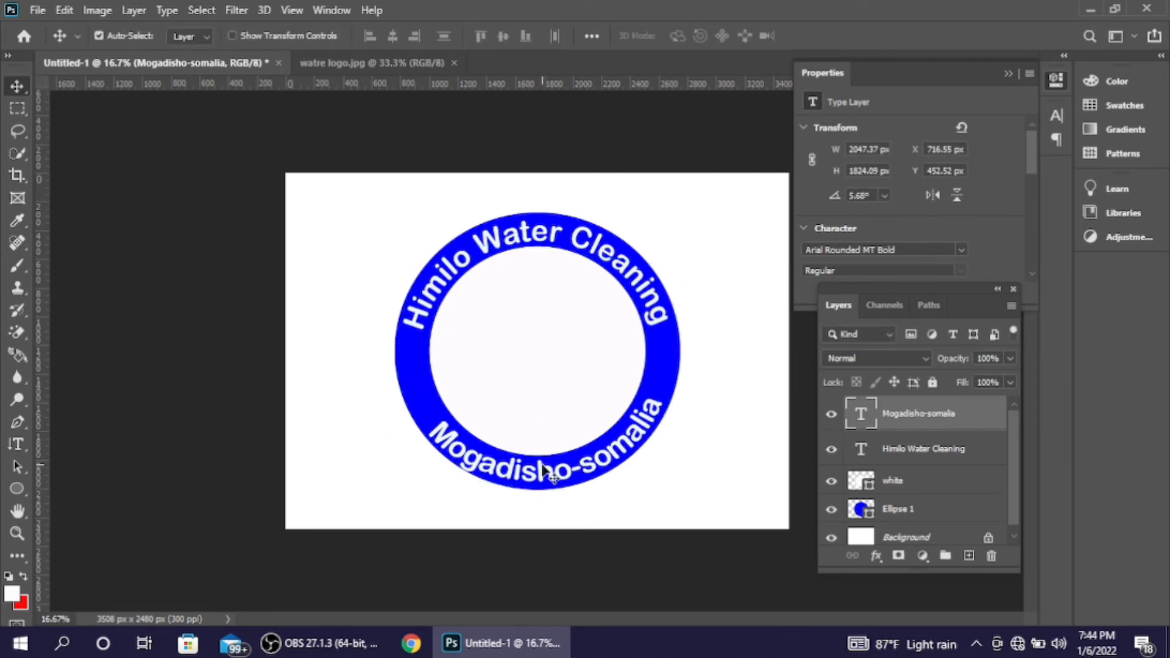
key("Left")
key("Left")
key("Left")
key("Left")
key("Left")
key("Left")
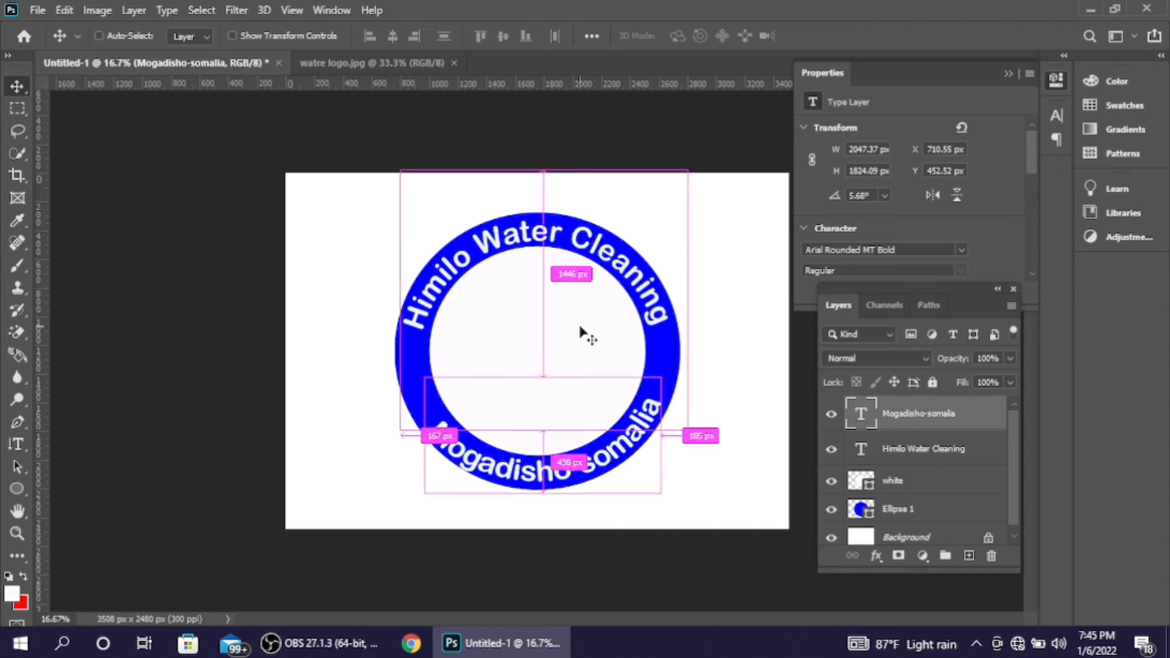
Rotate the Mogadisho-somalia text about another 6.09° clockwise so it sits centred along the ring's bottom.
key("ctrl+t")
left_click_drag(622, 201, 644, 207)
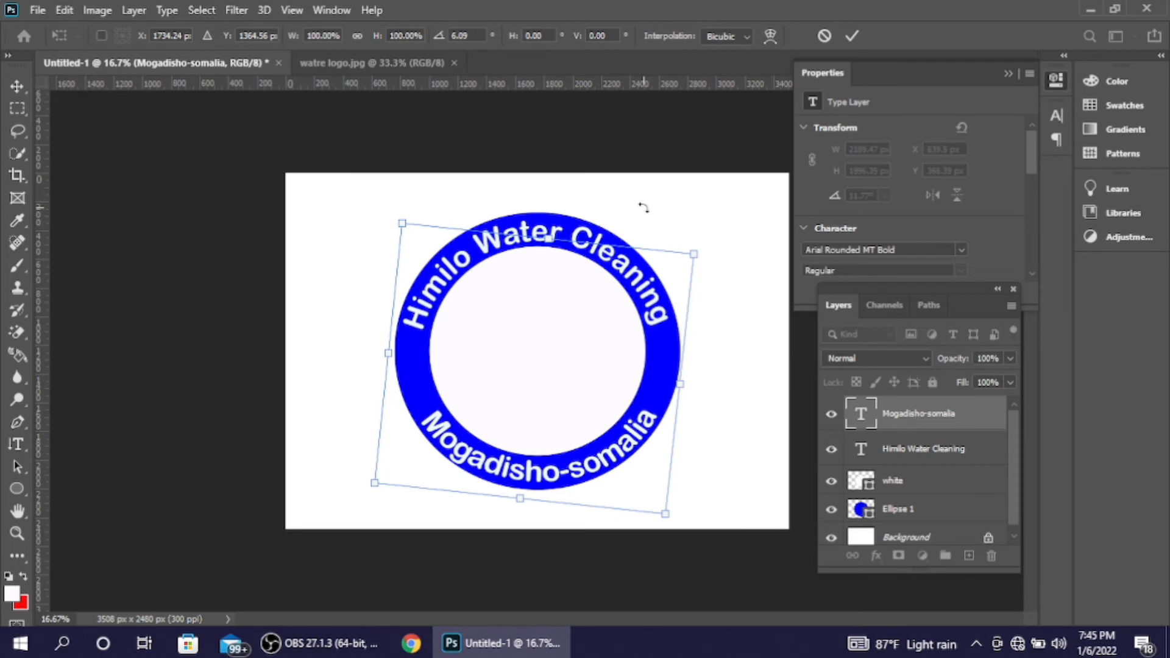
left_click(851, 35)
Create a 100 × 100 px five-sided star polygon with smooth corners and sides indented by 53%, outside the ring's upper left.
left_click(16, 491)
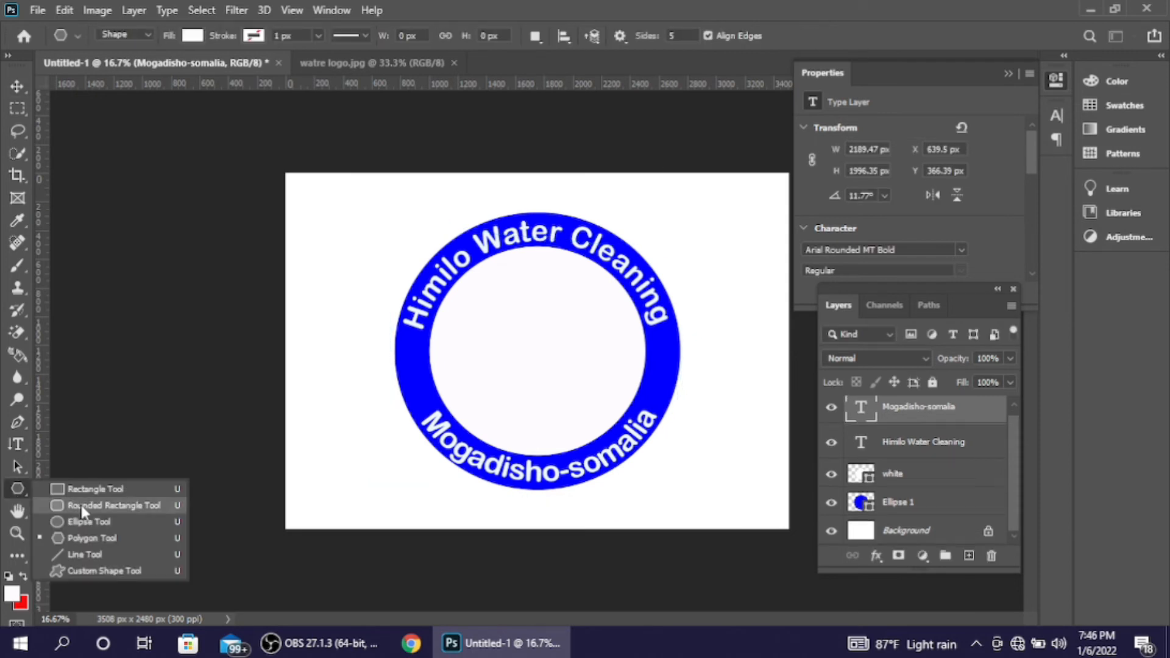
left_click(115, 531)
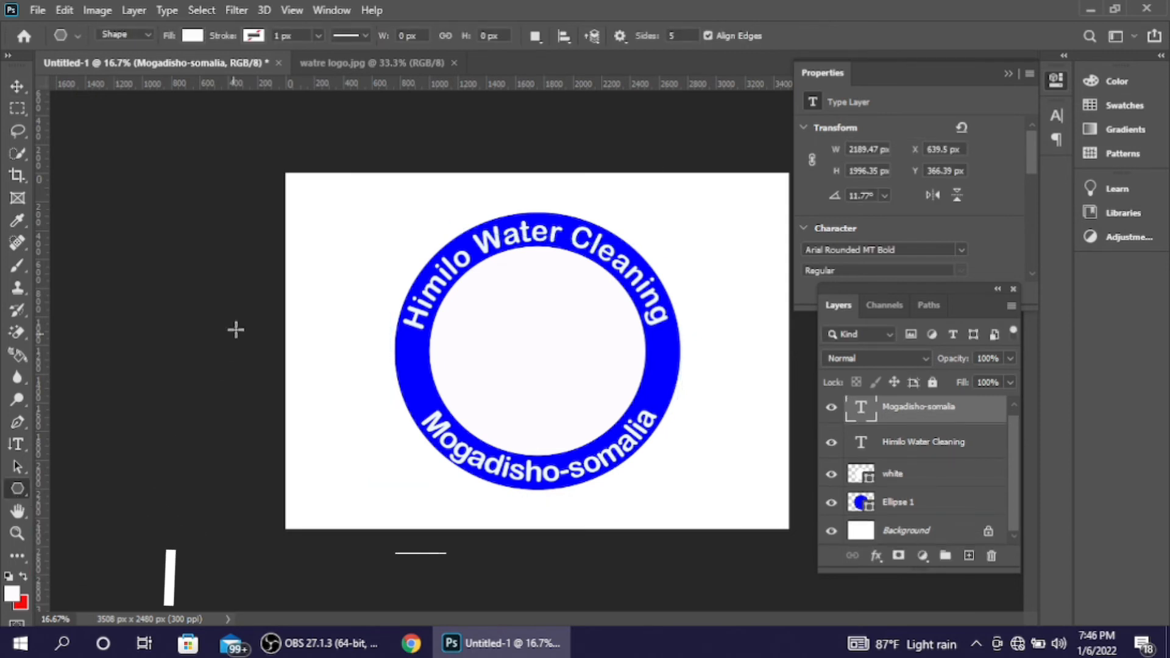
left_click(342, 235)
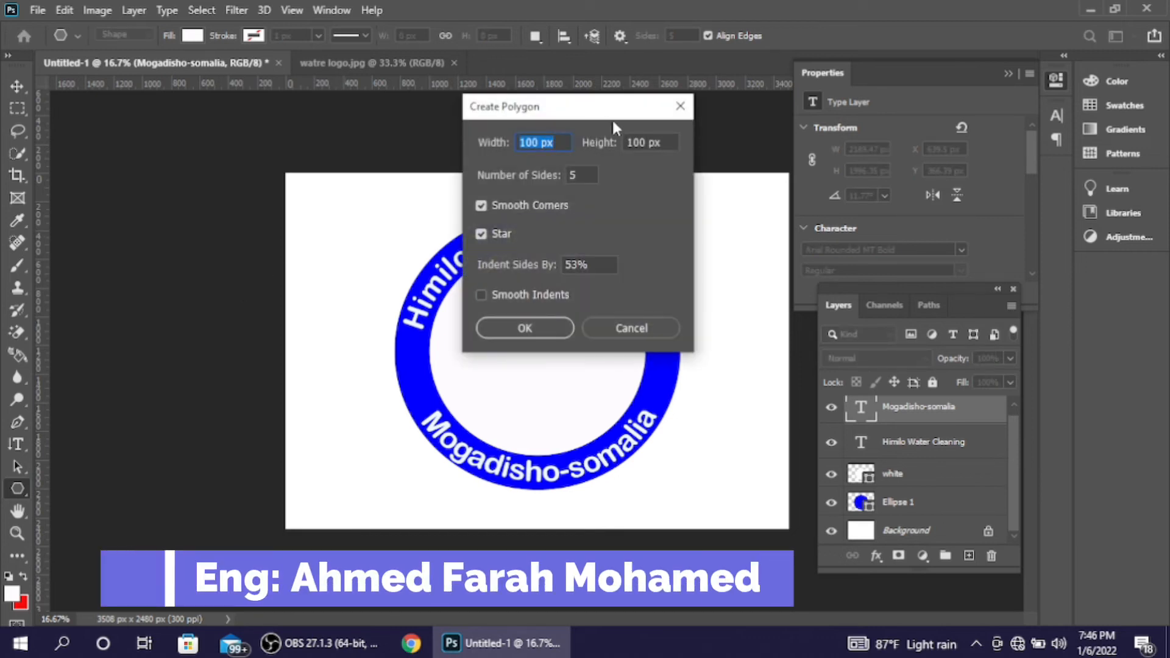
left_click(579, 176)
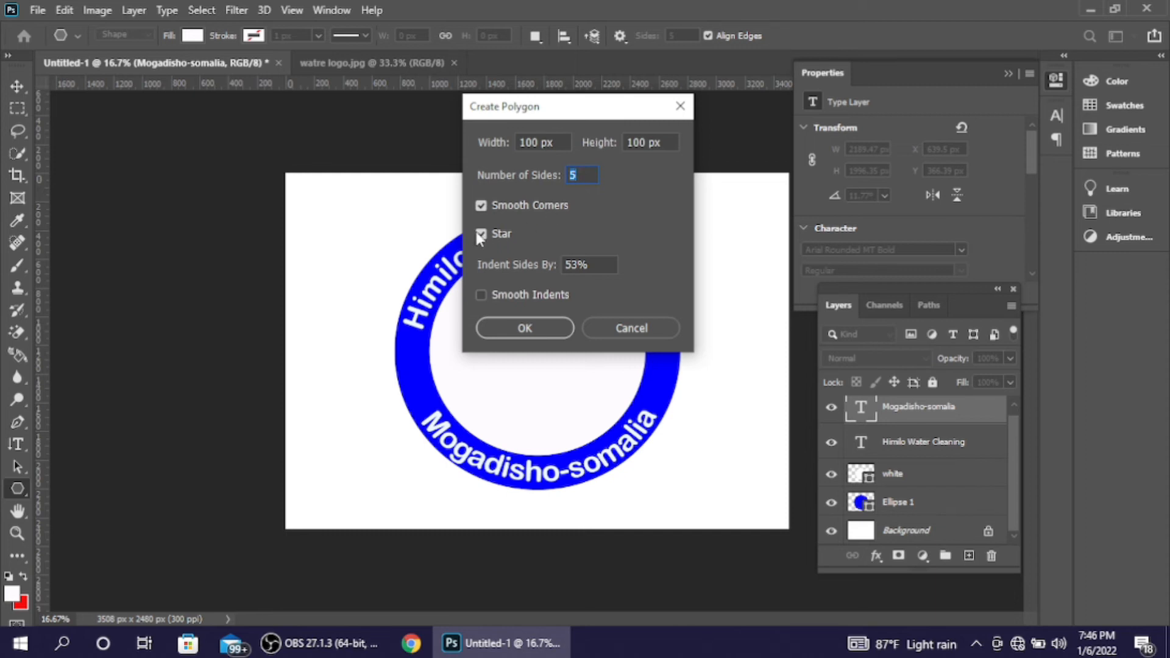
left_click(513, 328)
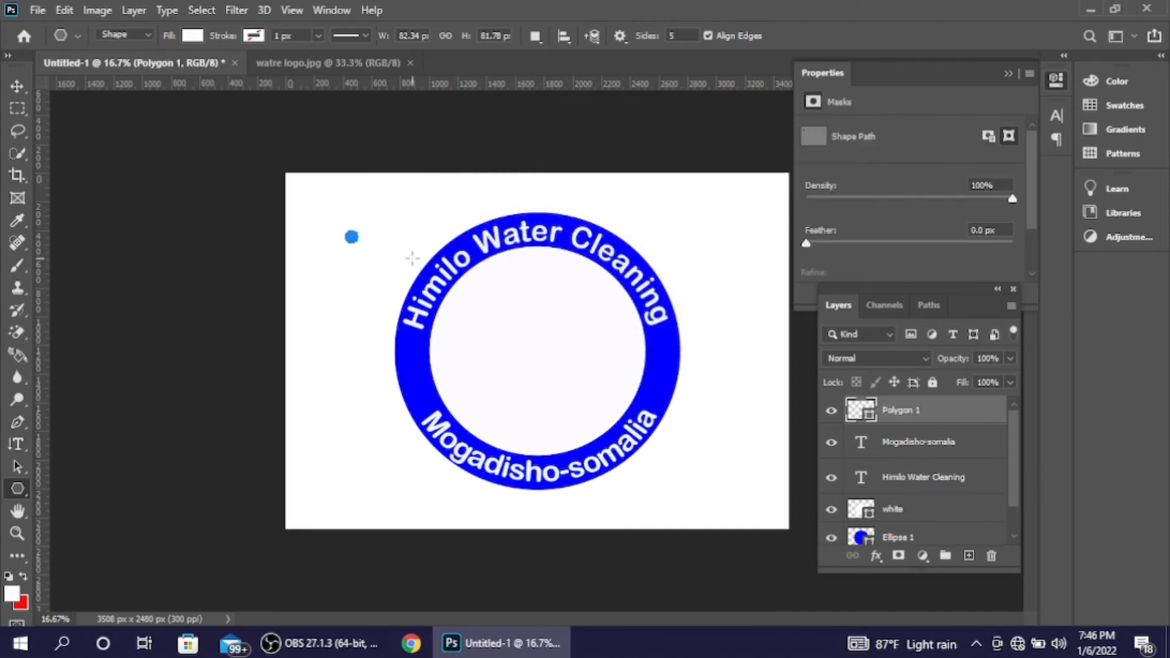
Enlarge the star to about 232% and place it on the ring's left side between the two texts.
key("ctrl+t")
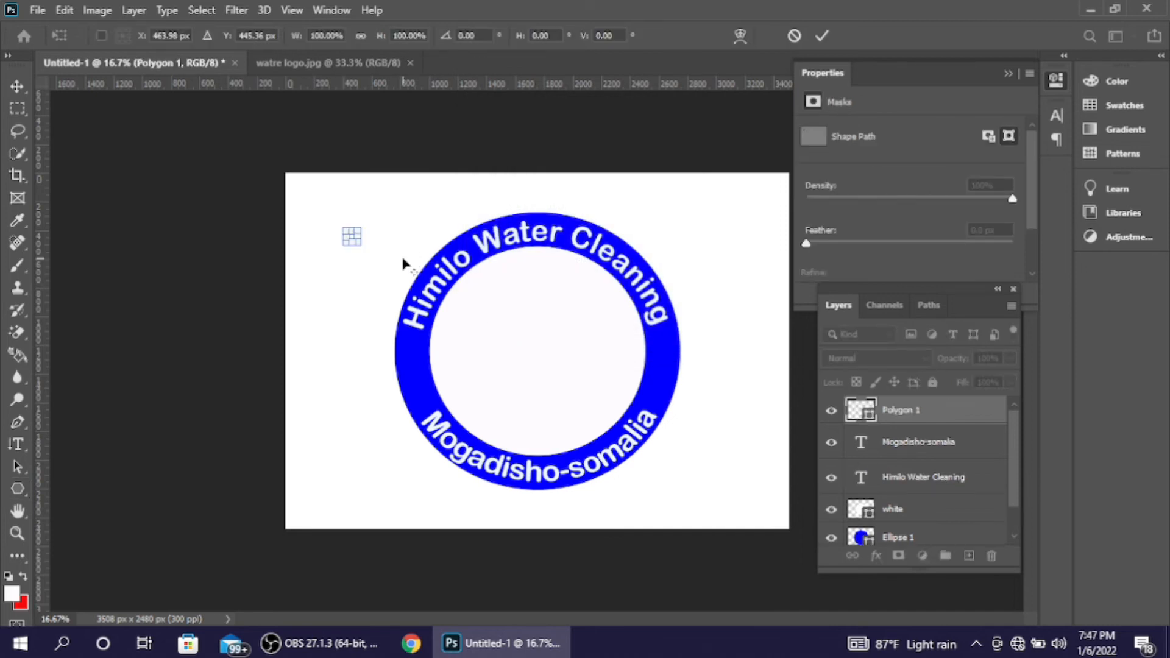
left_click_drag(366, 249, 425, 365)
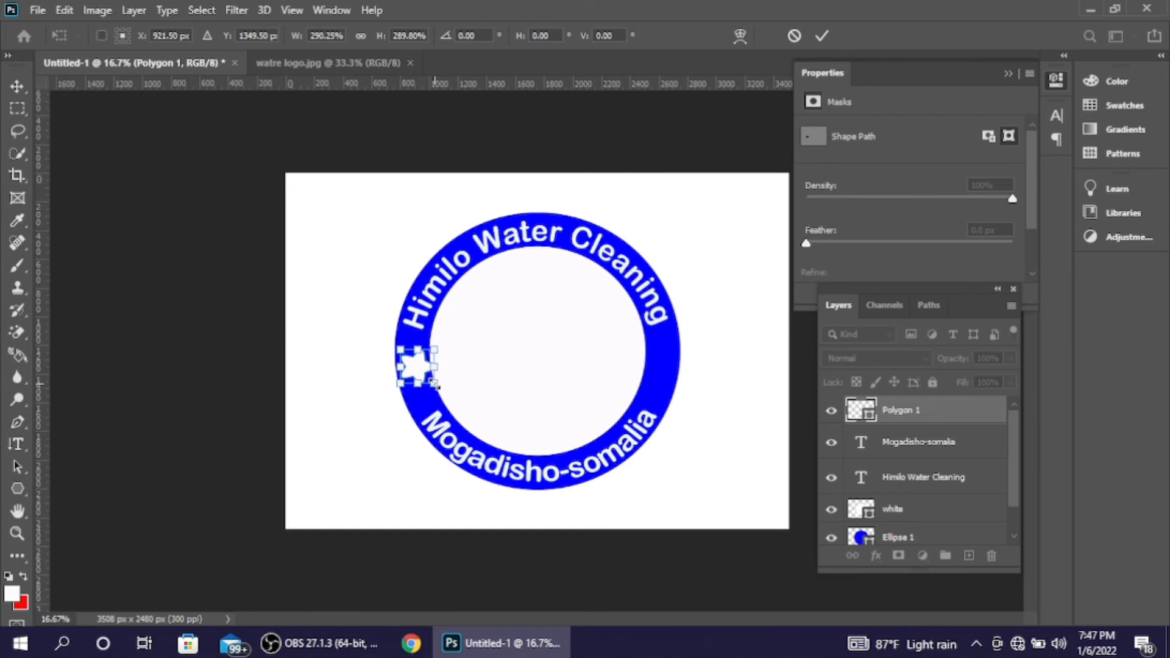
left_click_drag(436, 384, 428, 379)
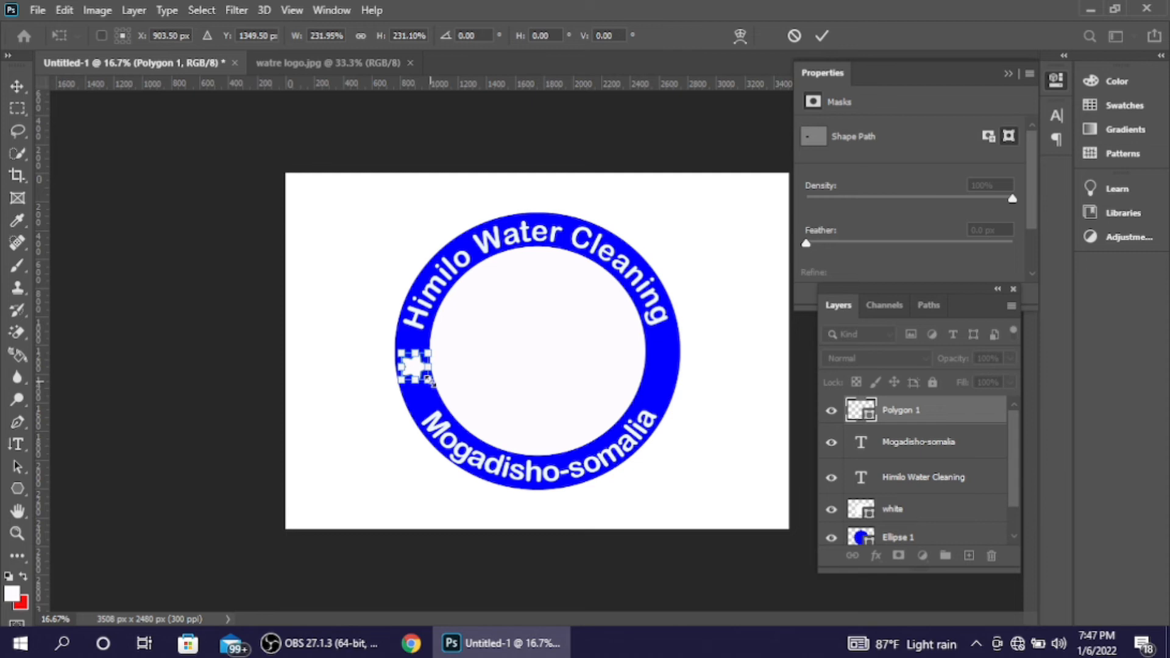
left_click(824, 35)
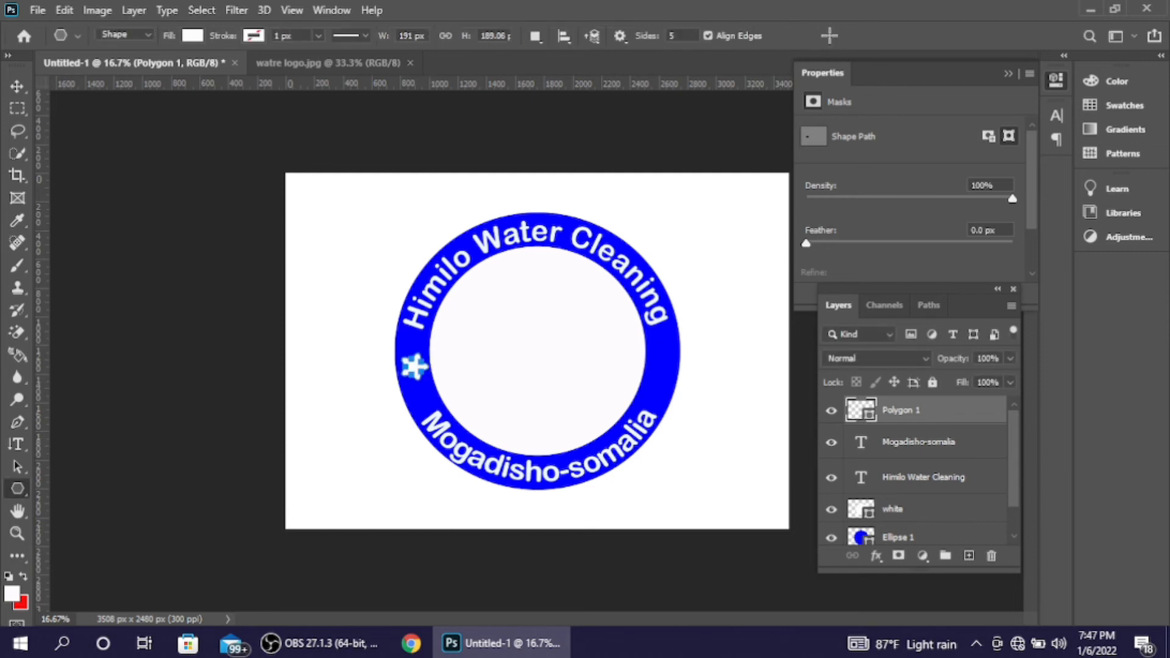
left_click(18, 87)
left_click(343, 340)
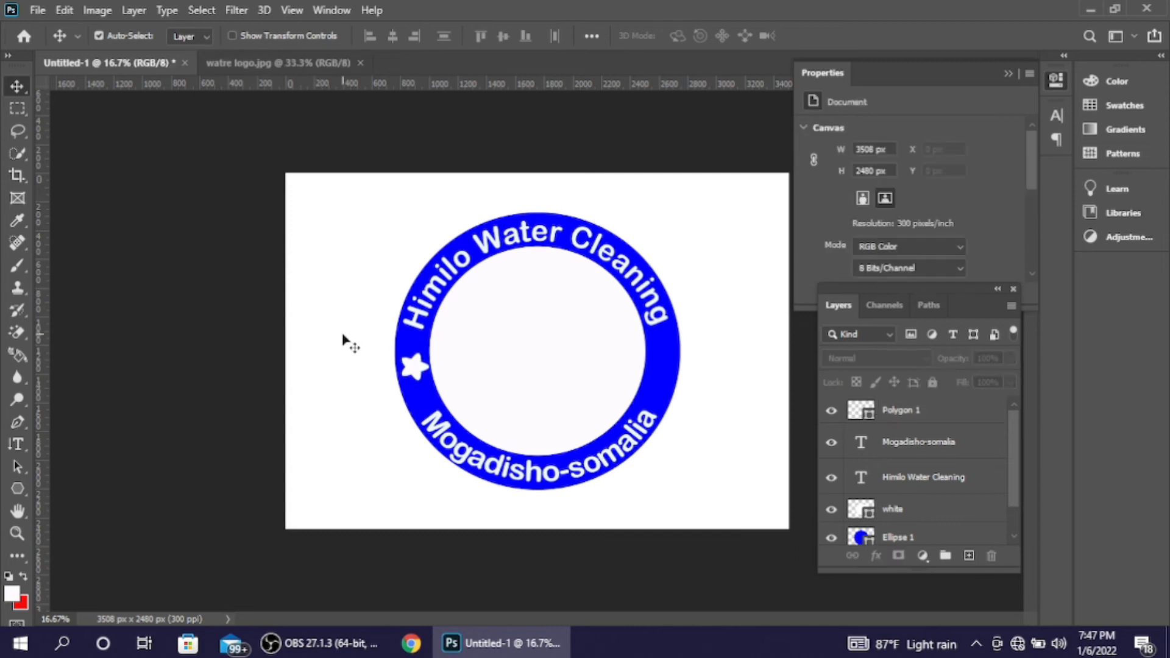
Duplicate the blue ellipse layer and undo the star's slight shift.
left_click(424, 364)
key("ctrl+j")
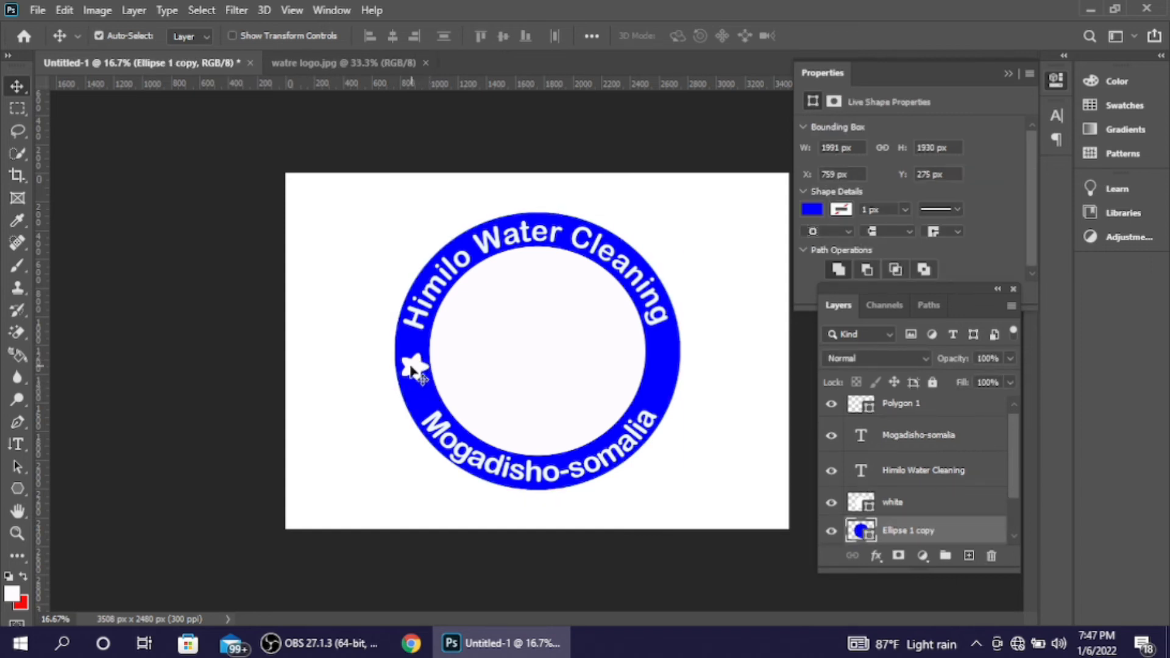
mouse_move(412, 367)
left_mouse_down()
mouse_move(411, 383)
mouse_move(422, 368)
left_mouse_up()
key("ctrl+z")
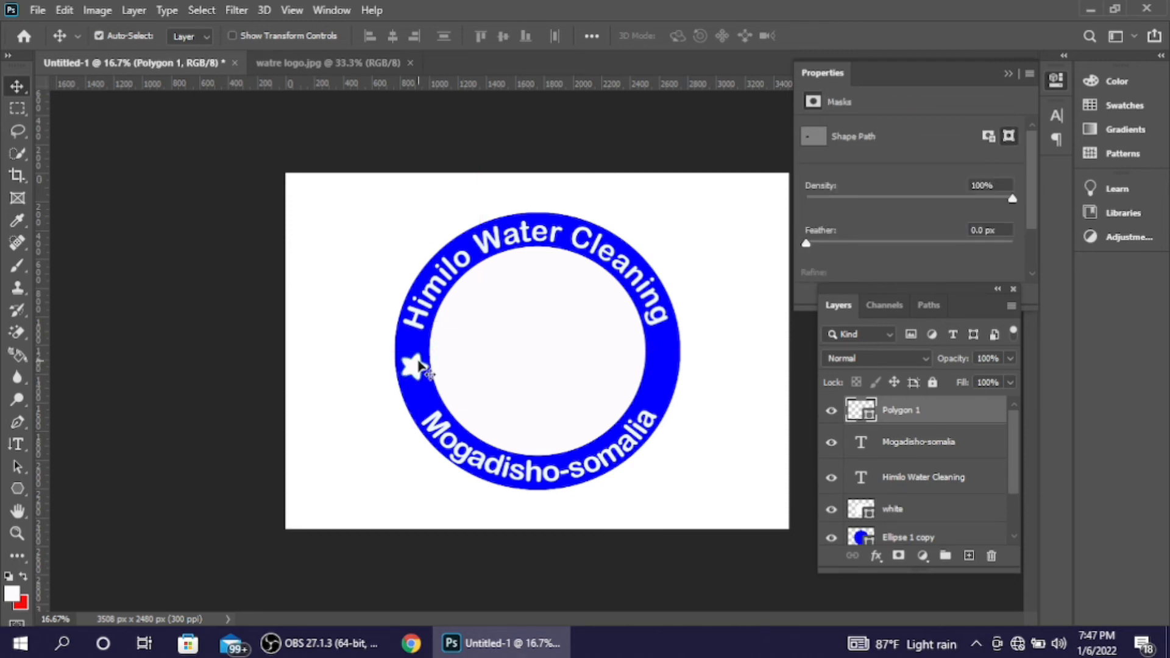
Duplicate the star and place the copy on the ring's right side, level with the left star.
key("ctrl+j")
key("ctrl")
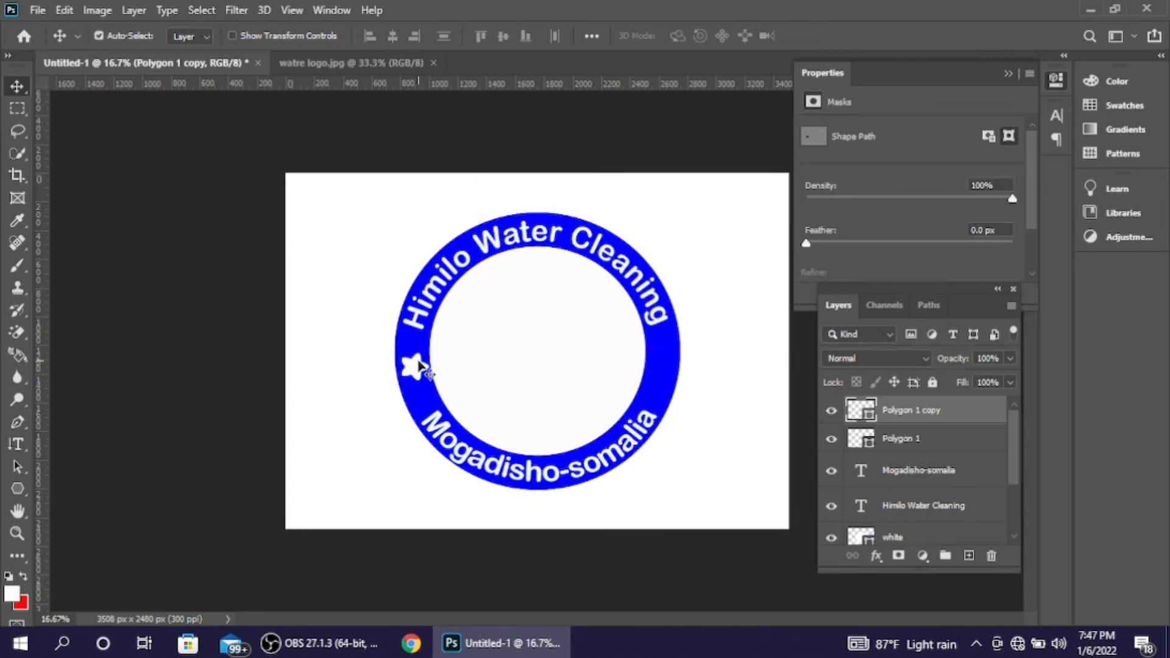
left_click_drag(418, 367, 667, 356)
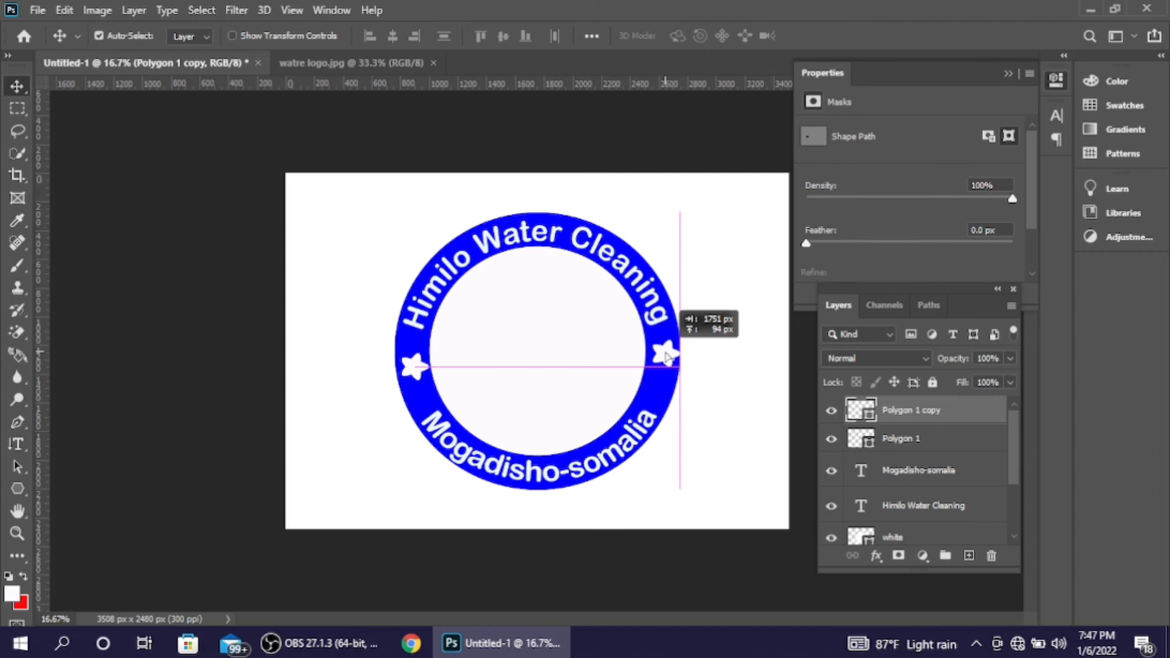
left_click_drag(668, 355, 672, 365)
key("shift+Left")
key("shift+Left")
key("shift+Left")
key("shift+Left")
key("Up")
key("Up")
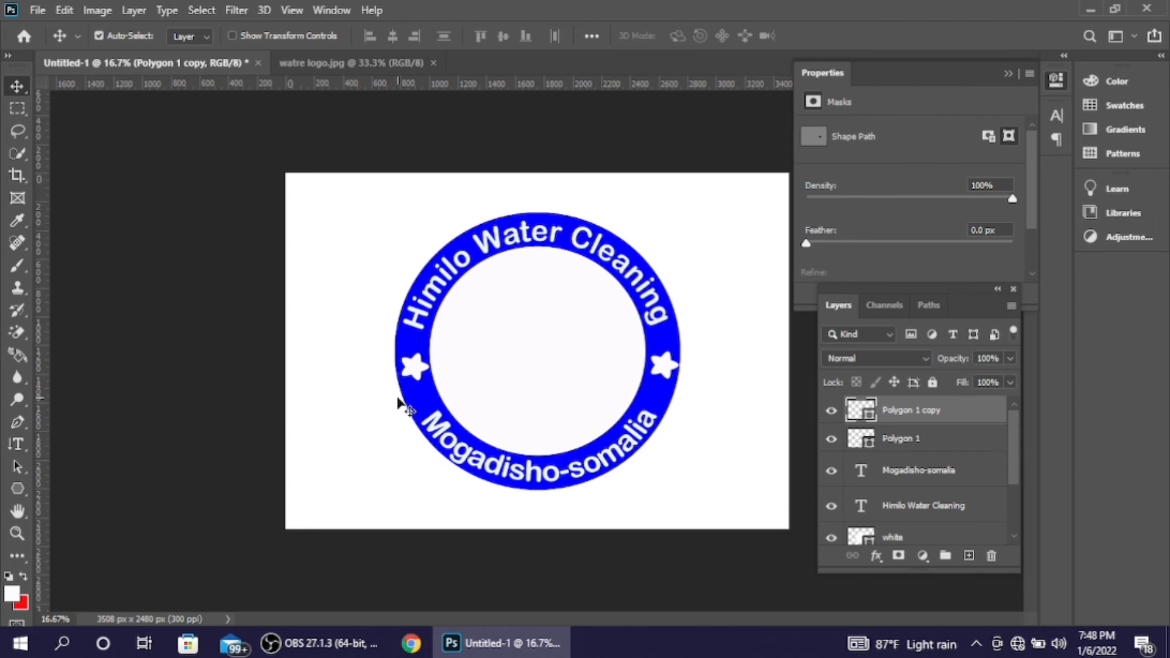
left_click(38, 11)
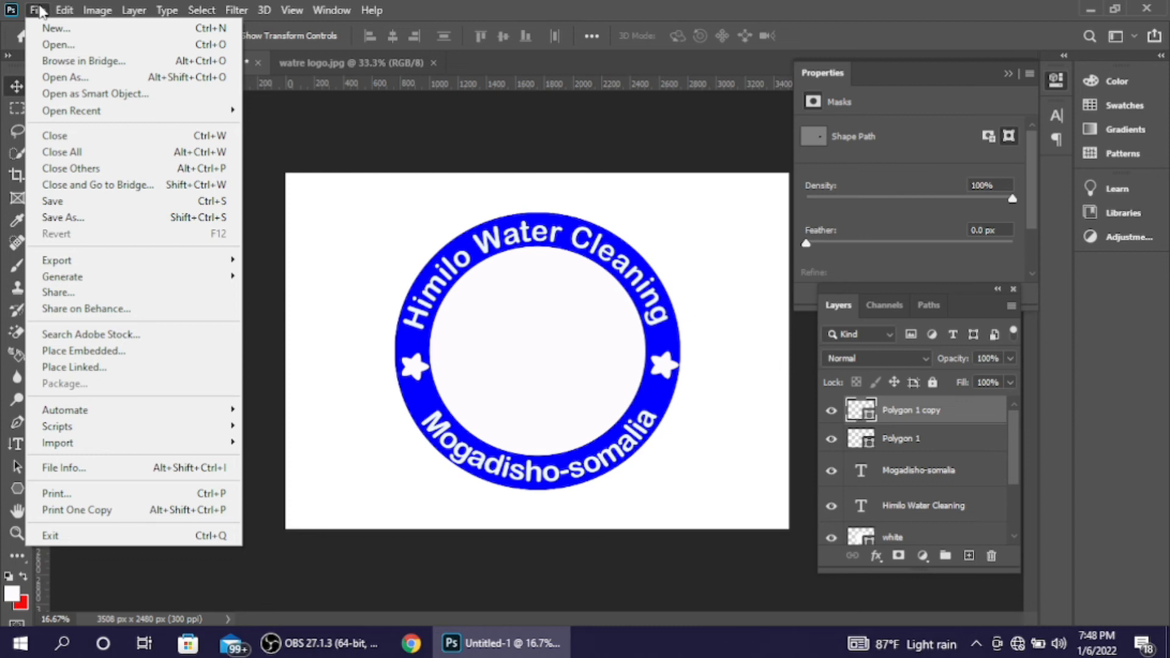
left_click(72, 45)
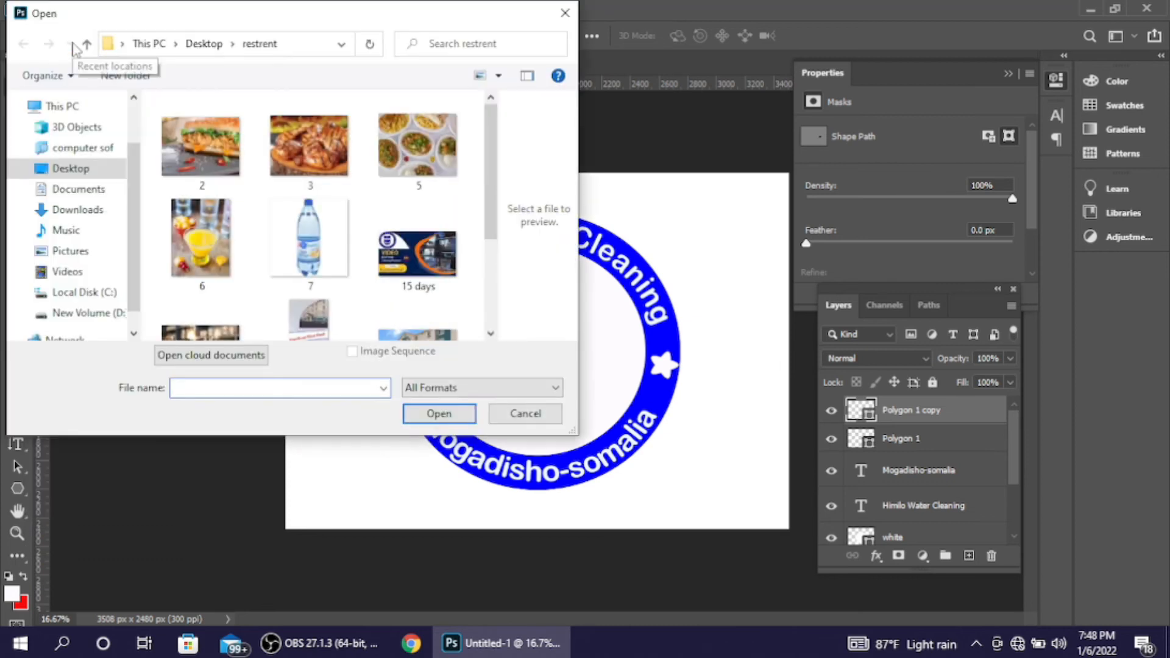
left_click(565, 14)
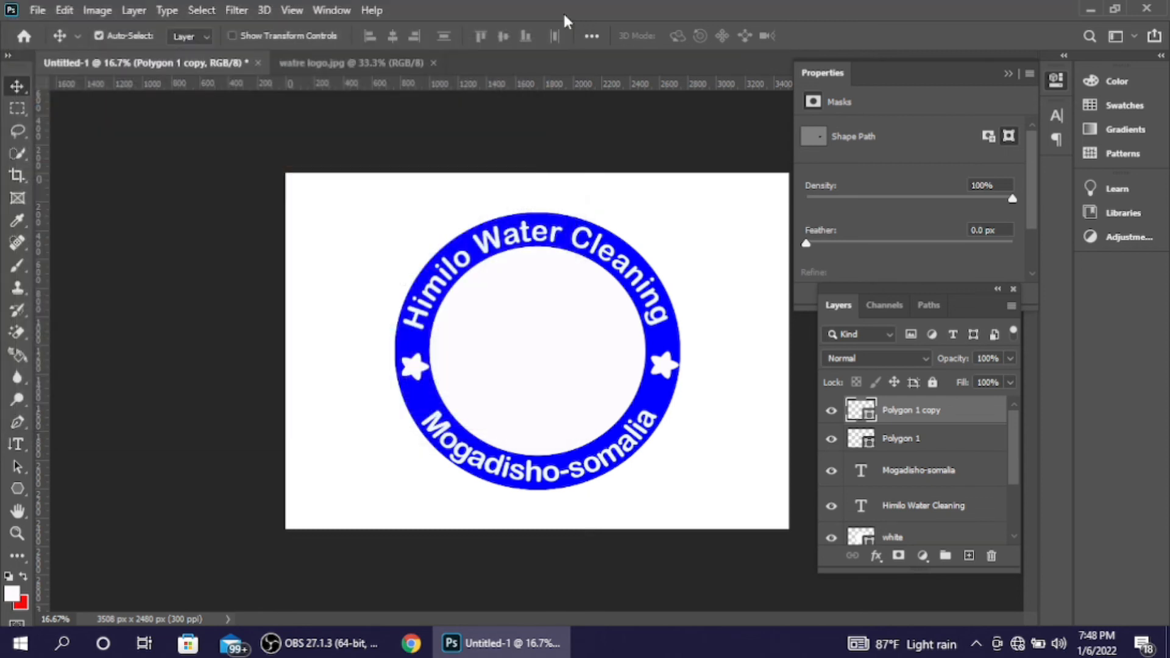
Open the water bottle image 7 from the restrent folder on the Desktop.
left_click(37, 10)
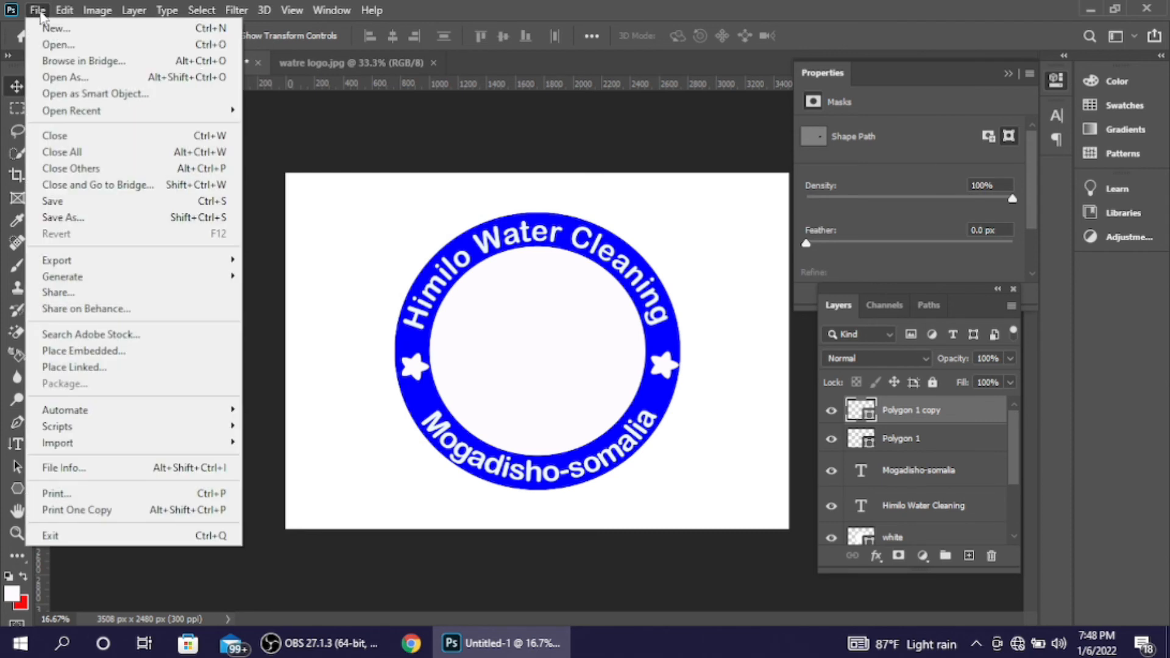
left_click(78, 49)
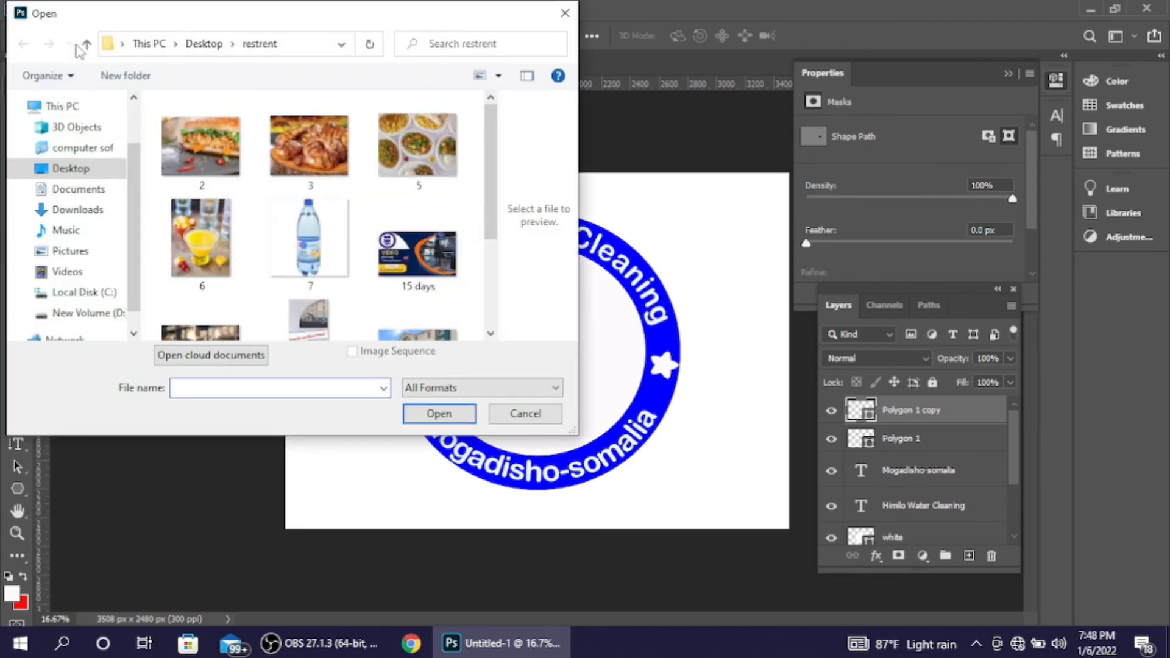
left_click(306, 218)
left_click(435, 412)
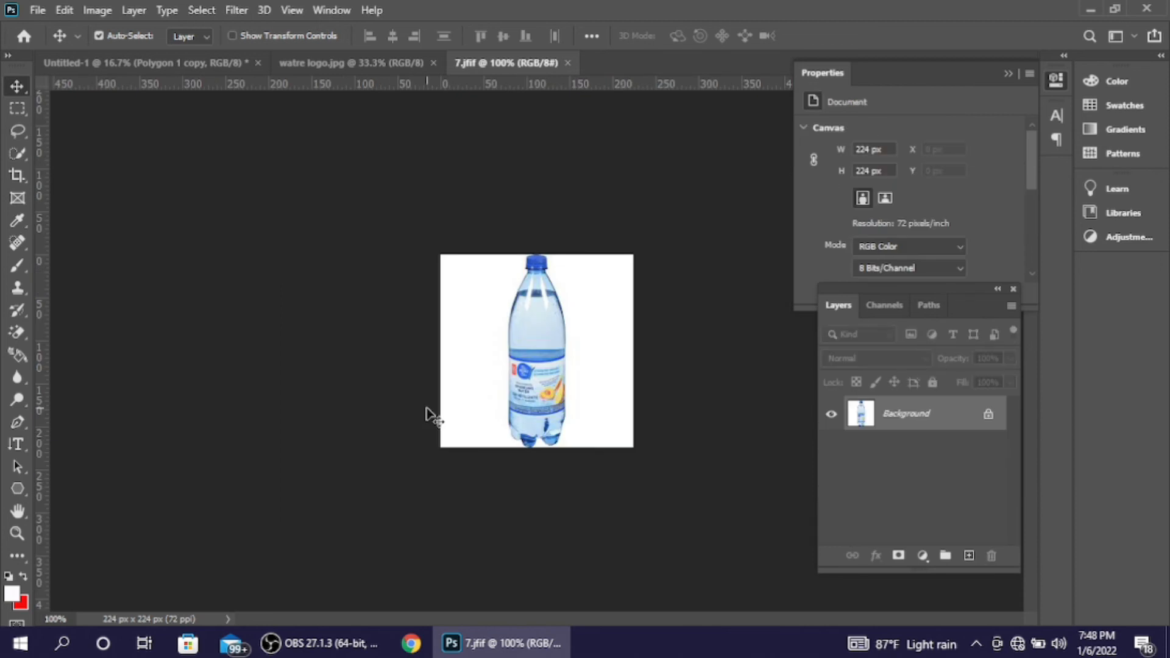
Erase the white background on both sides of the water bottle with the Magic Eraser, leaving it transparent.
key("ctrl")
key("ctrl+plus")
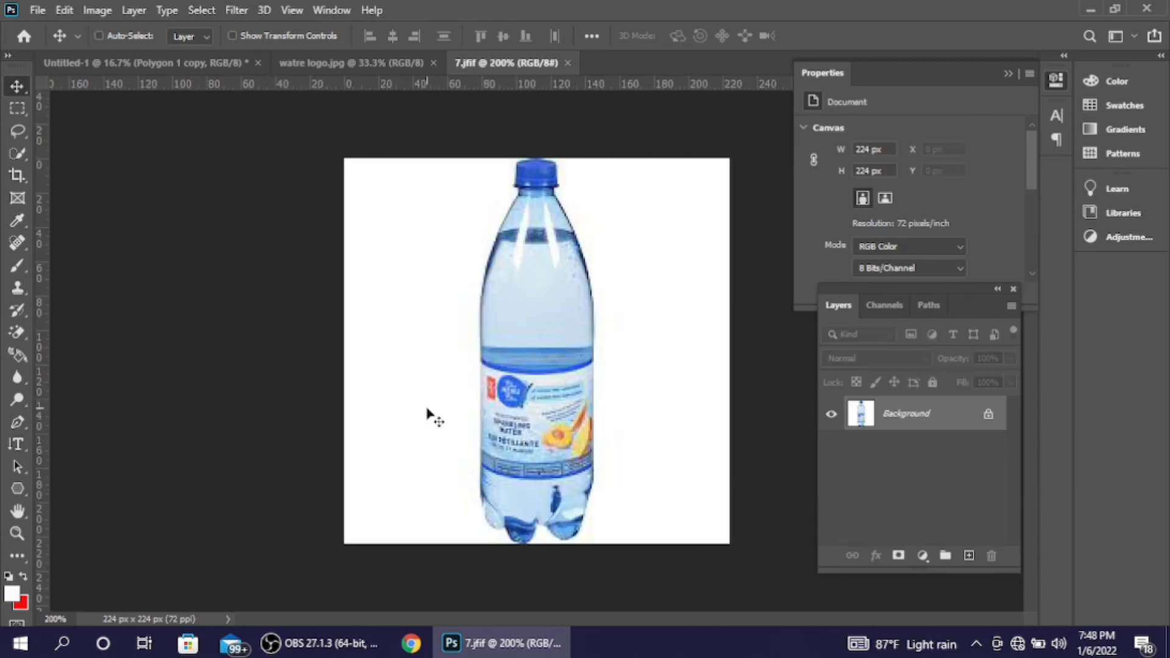
key("ctrl+plus")
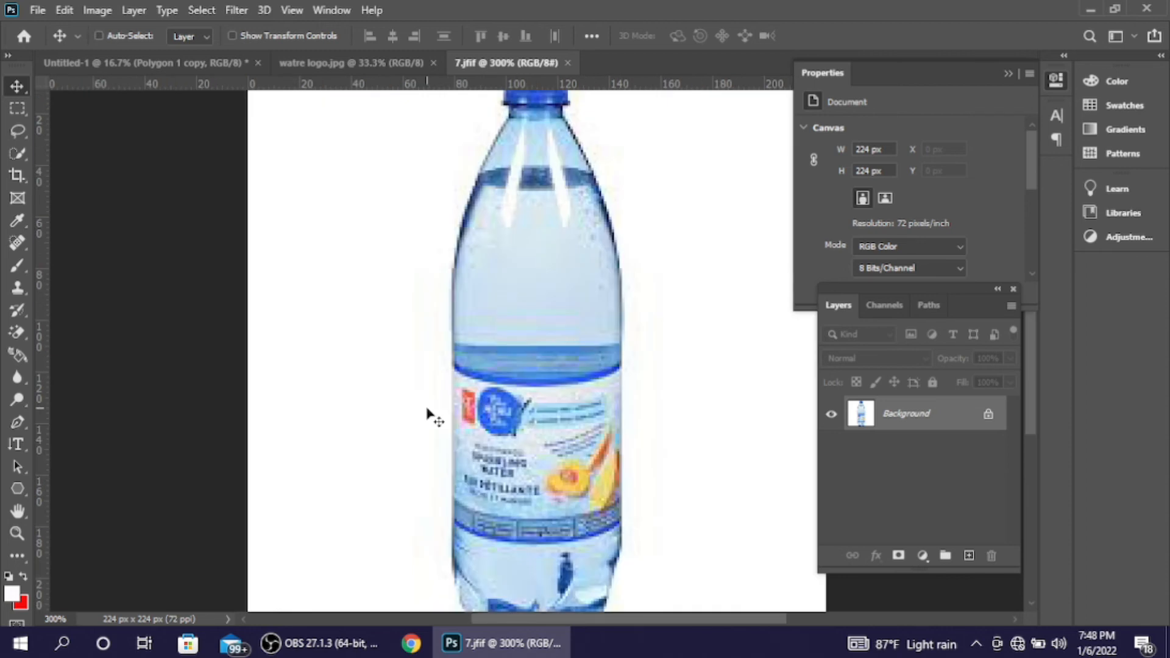
key("ctrl+minus")
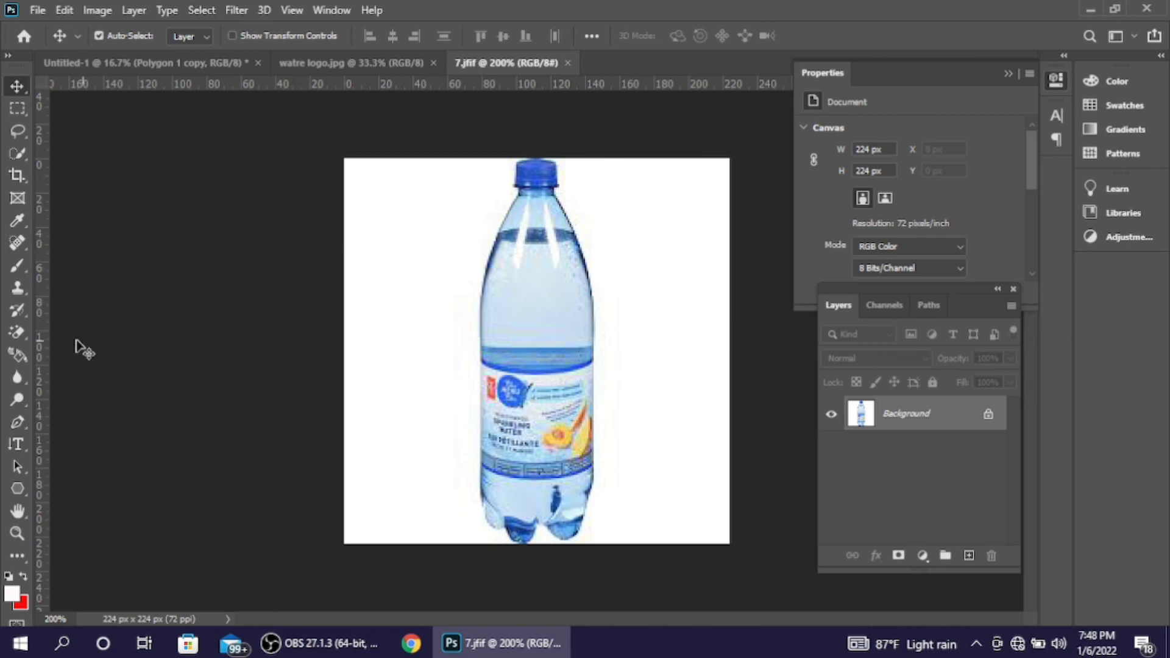
left_click(20, 333)
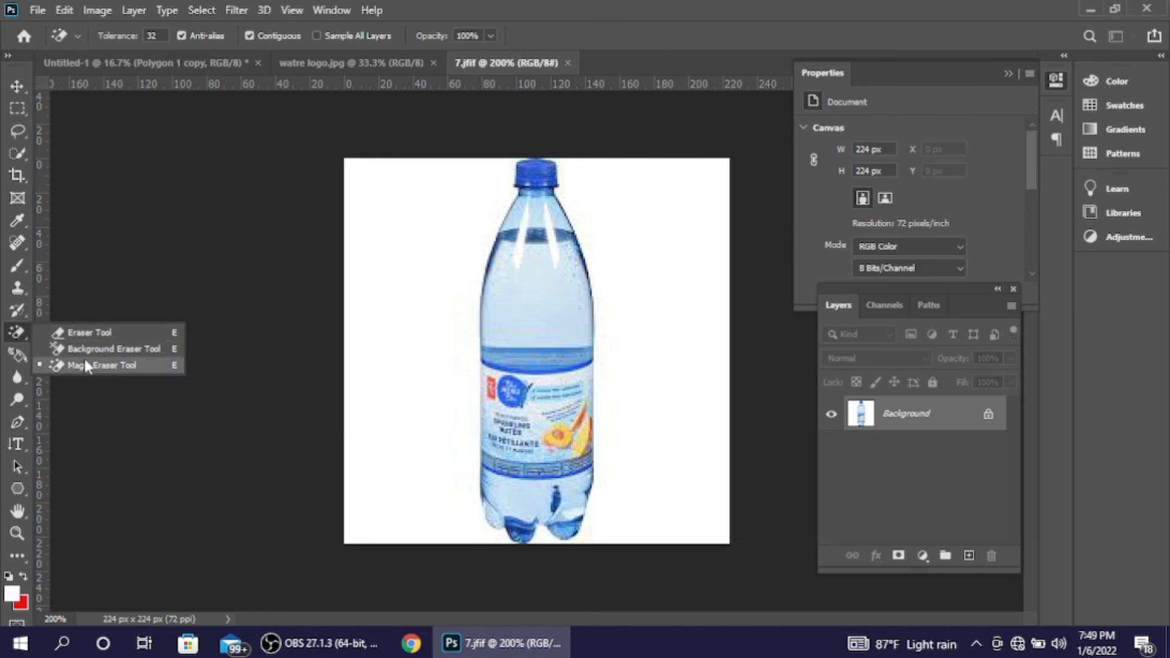
left_click(103, 365)
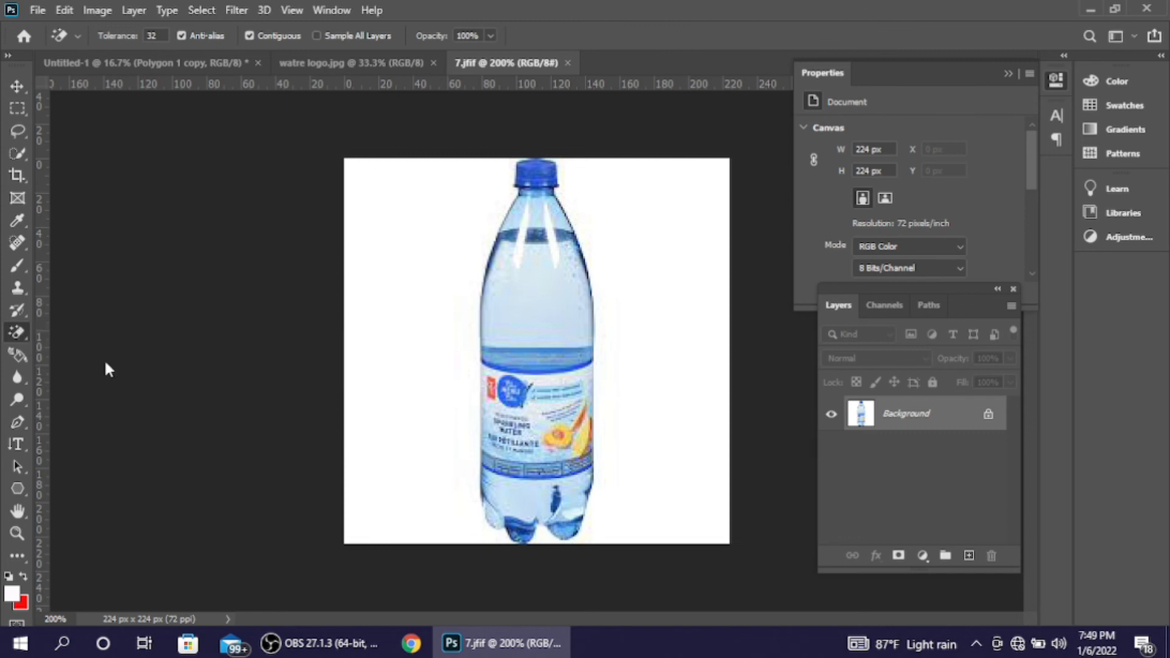
left_click(421, 243)
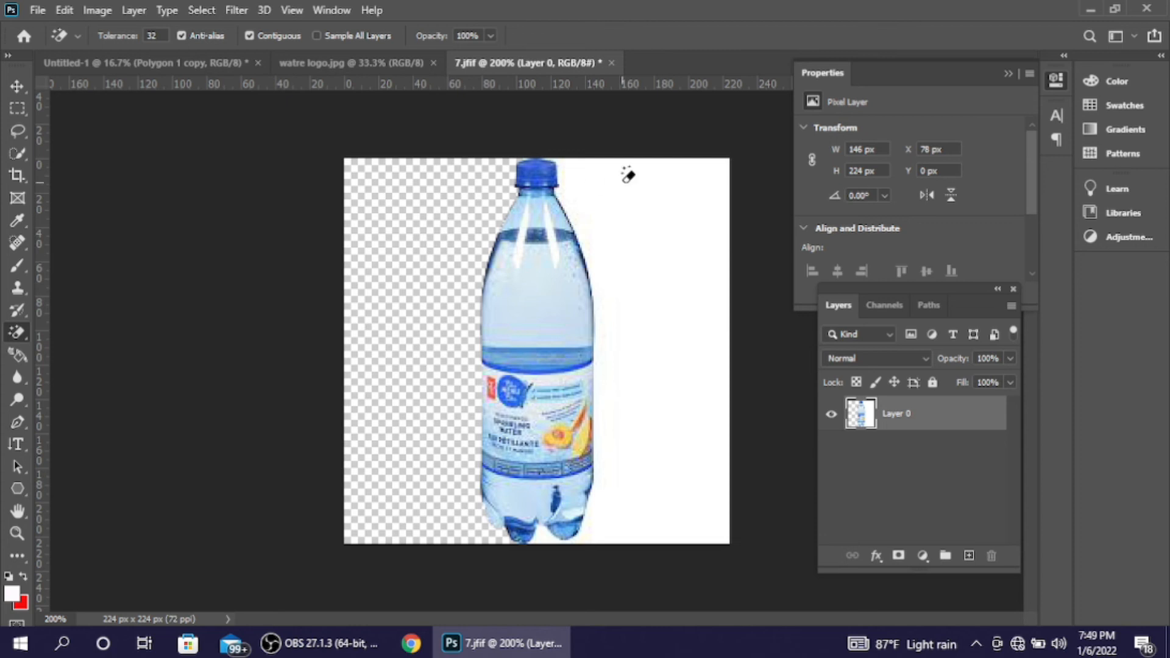
left_click(654, 194)
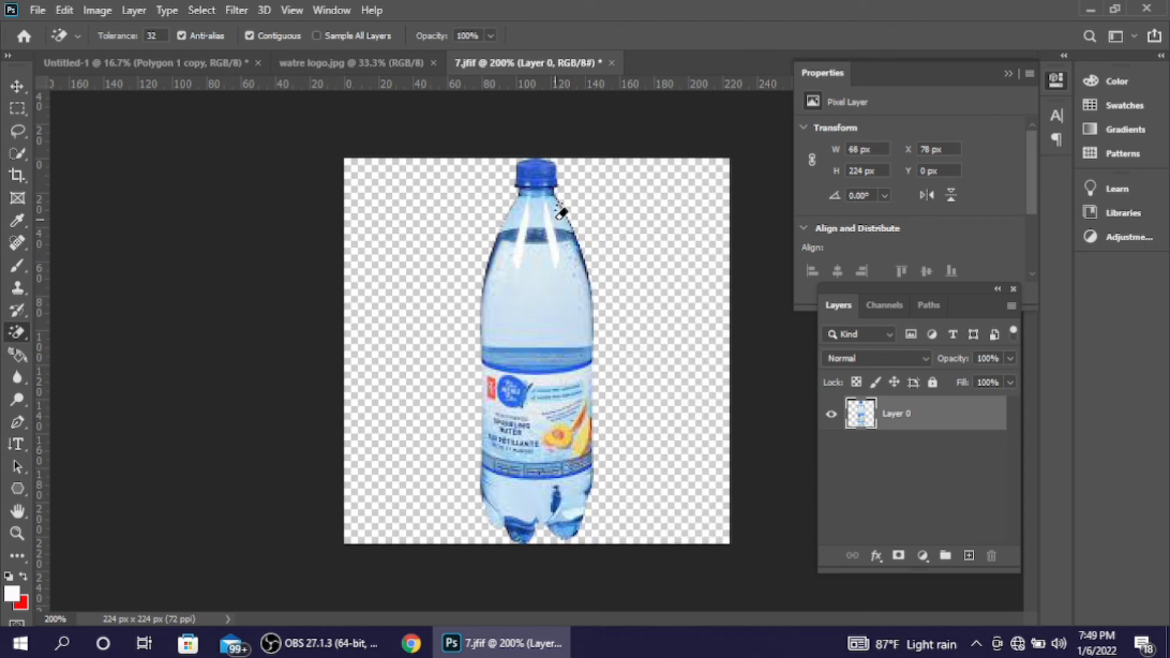
Bring the cut-out bottle into the Untitled-1 logo document, enlarge it to about 545% and centre it inside the ring.
left_click(17, 86)
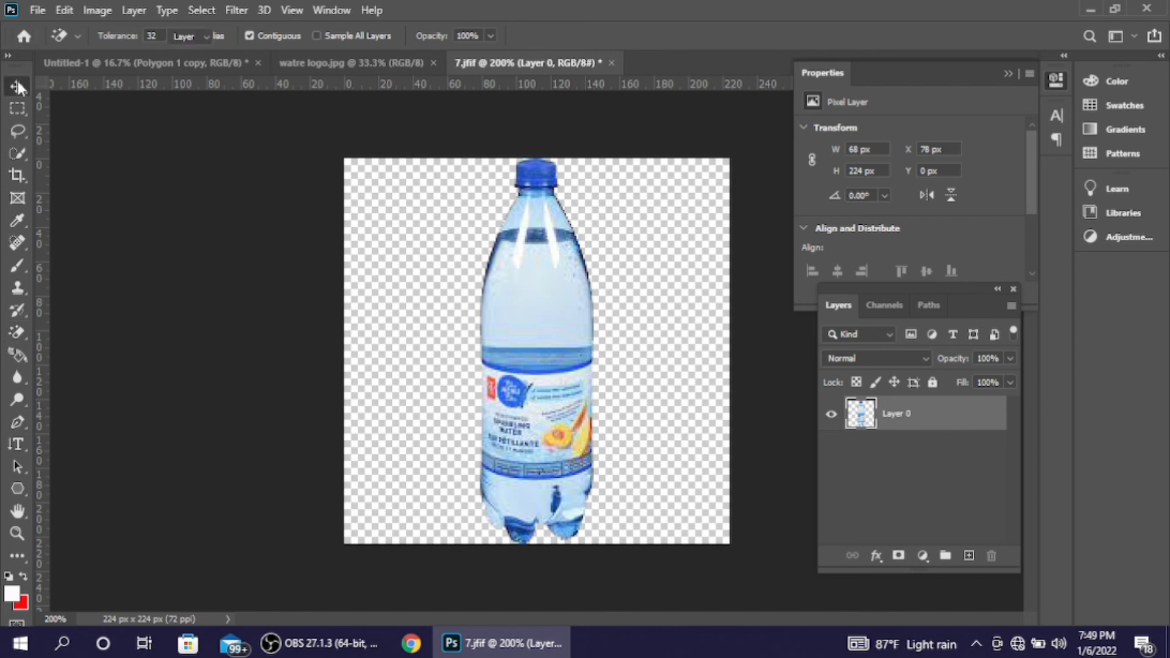
mouse_move(534, 348)
left_mouse_down()
mouse_move(384, 236)
mouse_move(209, 134)
mouse_move(183, 91)
mouse_move(177, 39)
mouse_move(176, 63)
mouse_move(232, 116)
mouse_move(537, 342)
left_mouse_up()
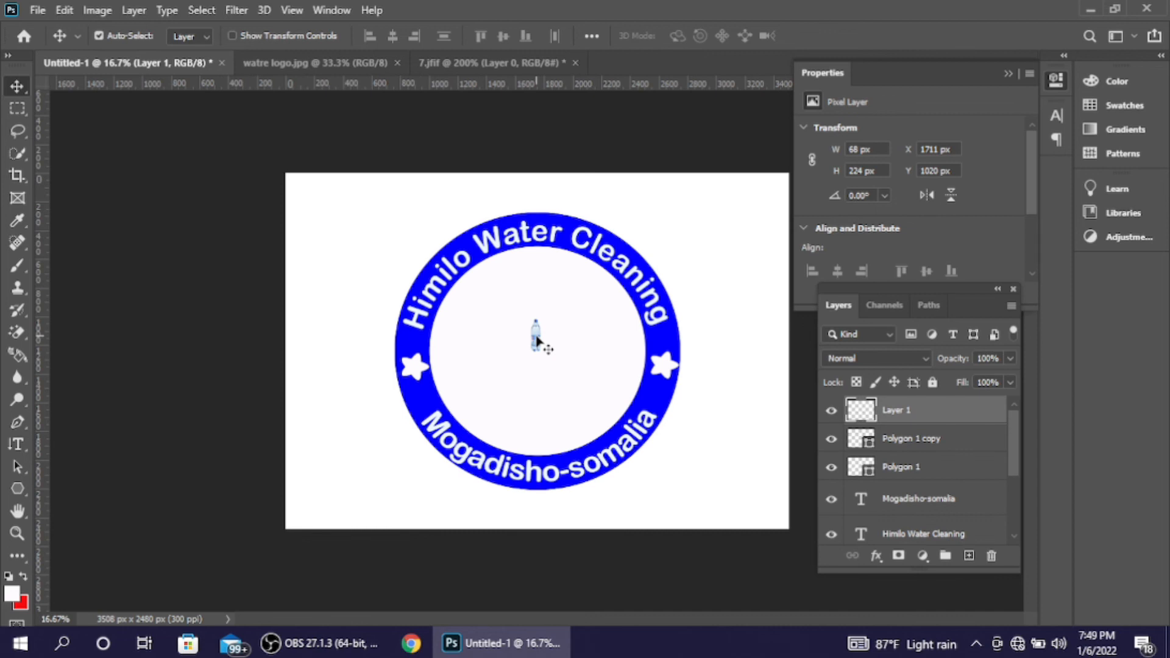
key("ctrl+t")
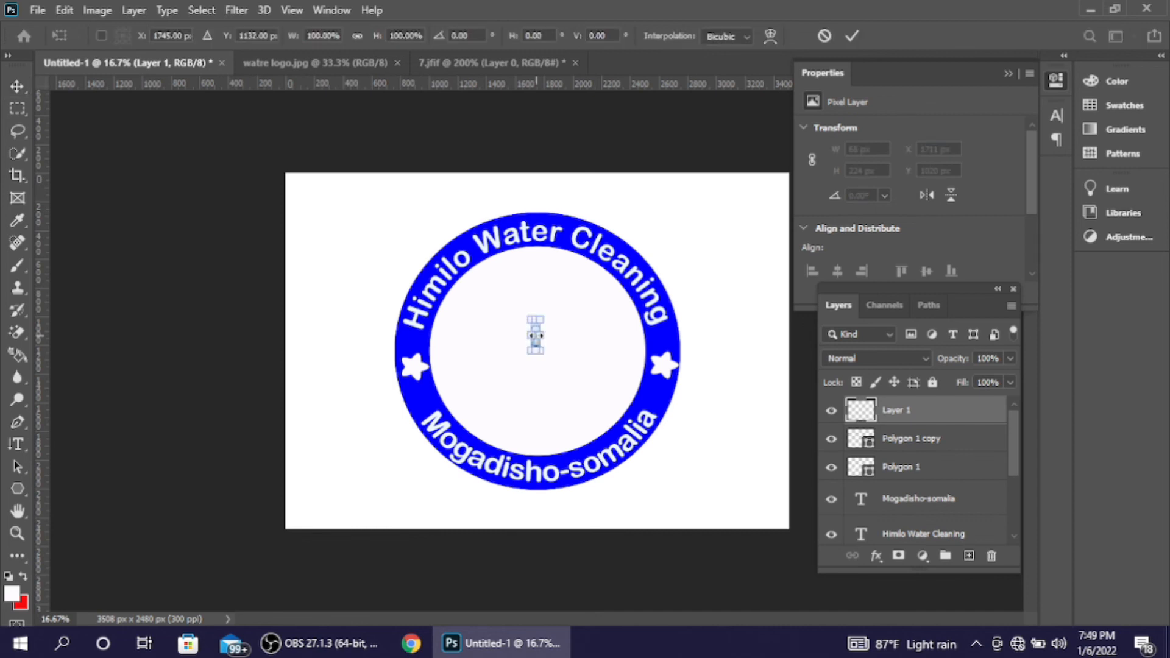
left_click_drag(543, 352, 615, 412)
left_click_drag(553, 366, 554, 378)
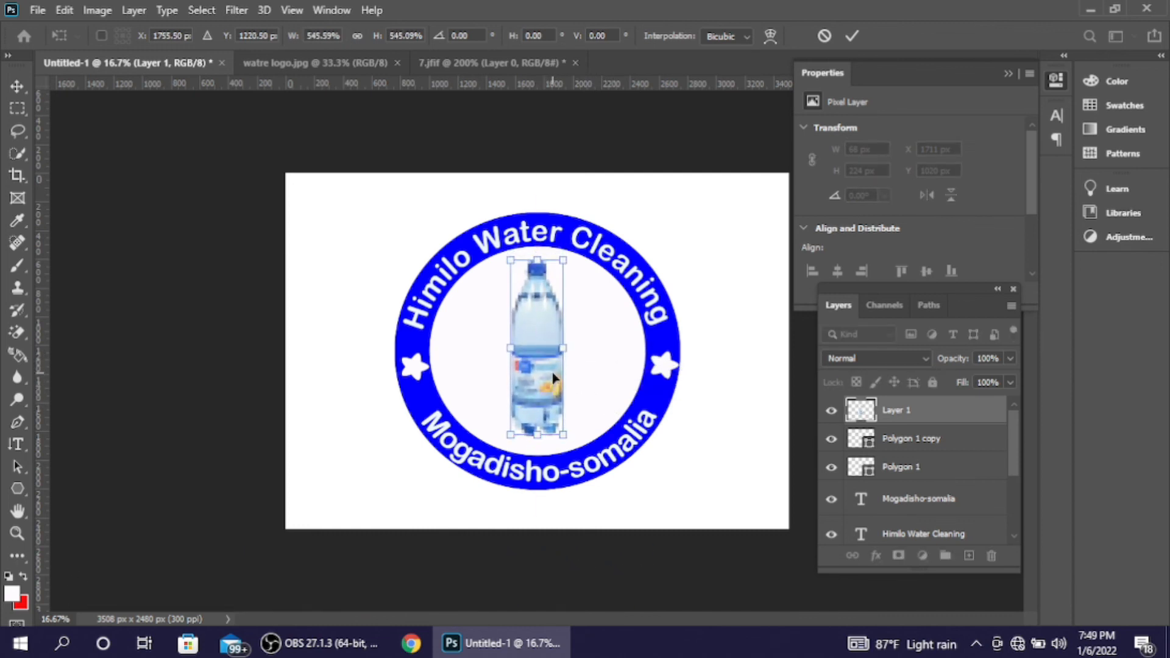
left_click(849, 36)
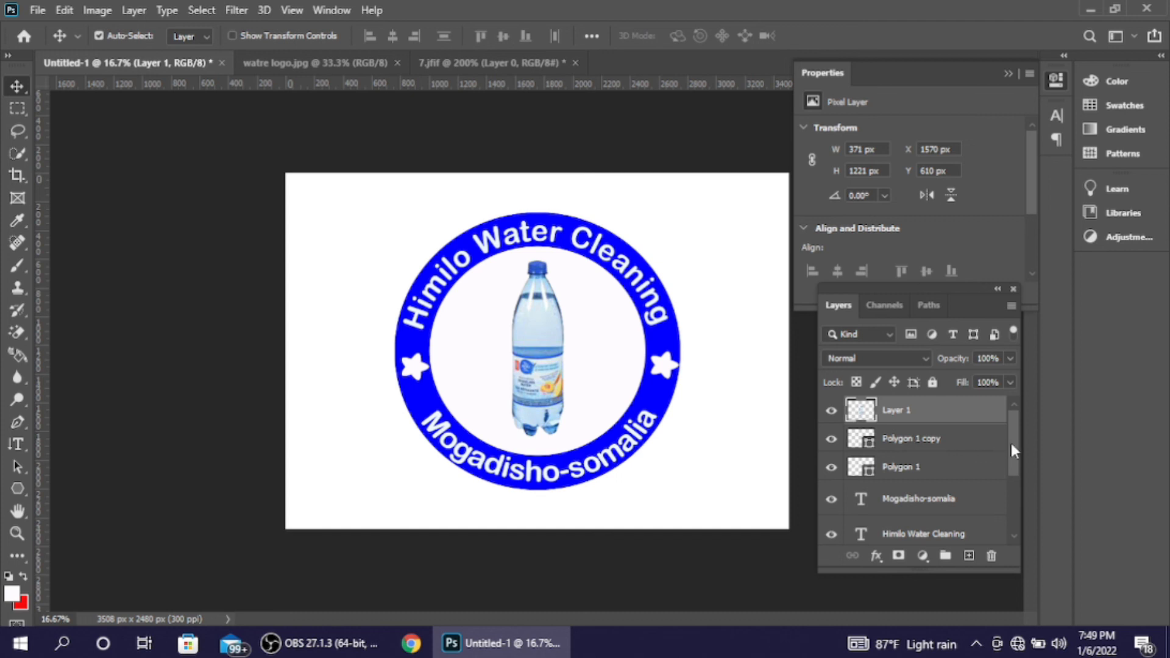
Select the bottle layer together with the two star layers.
mouse_move(1012, 441)
left_mouse_down()
mouse_move(1010, 499)
mouse_move(1004, 429)
left_mouse_up()
key("ctrl")
left_click(958, 440, "ctrl")
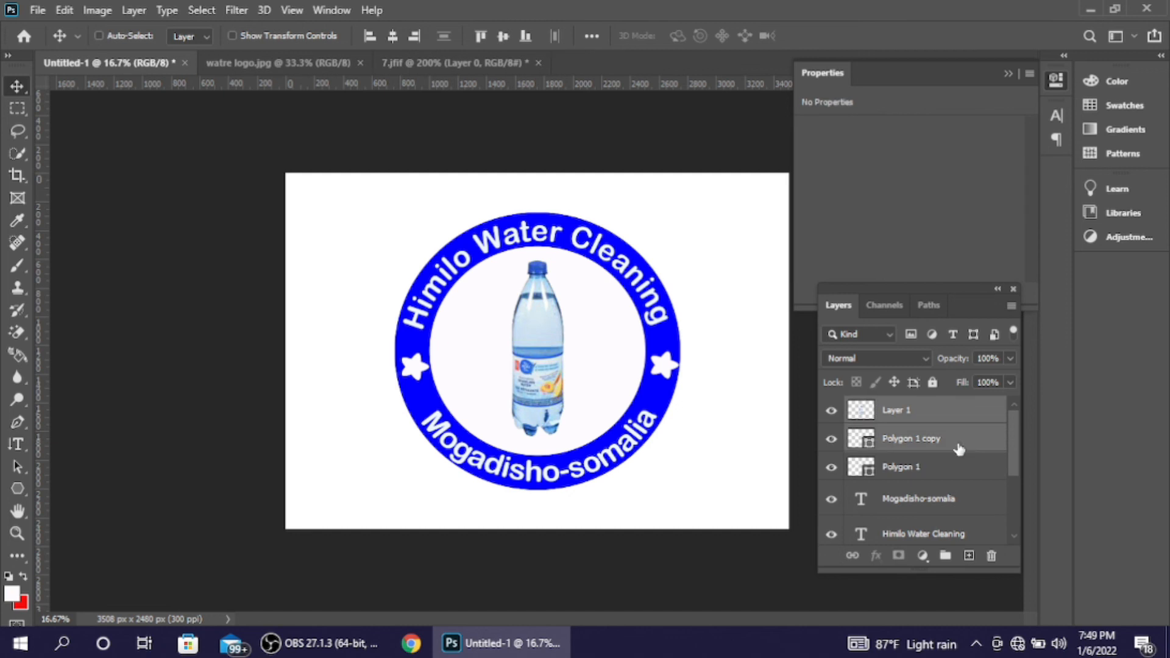
left_click(958, 478, "ctrl")
left_click(958, 480, "ctrl")
double_click(958, 481)
left_click(1108, 188)
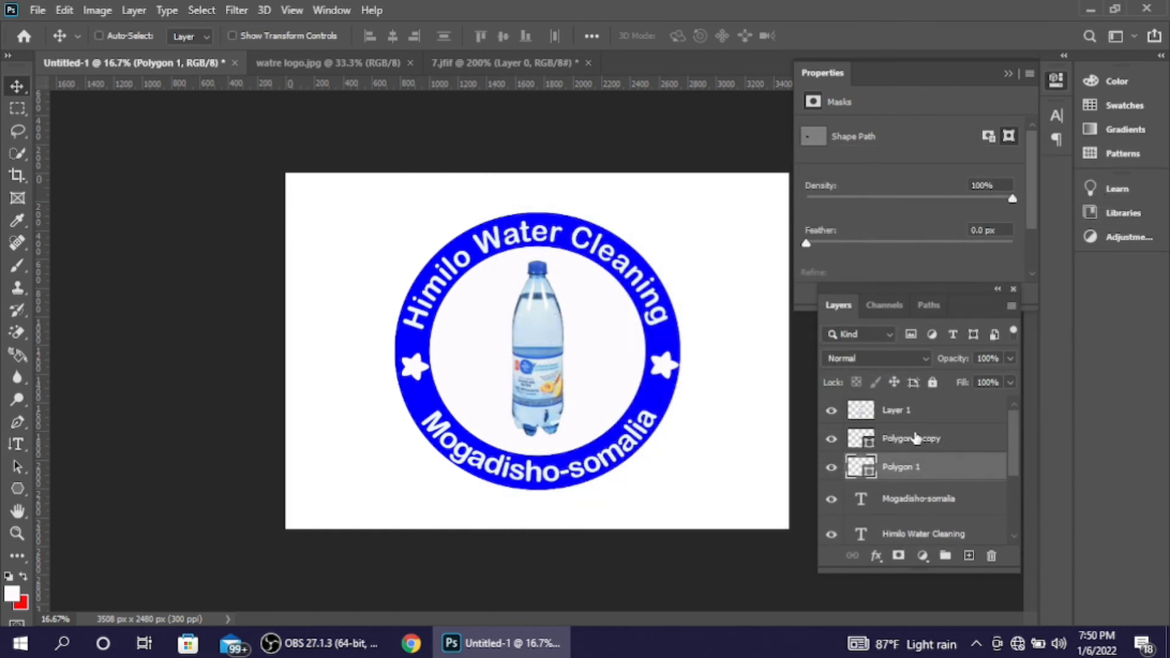
left_click(916, 439, "ctrl")
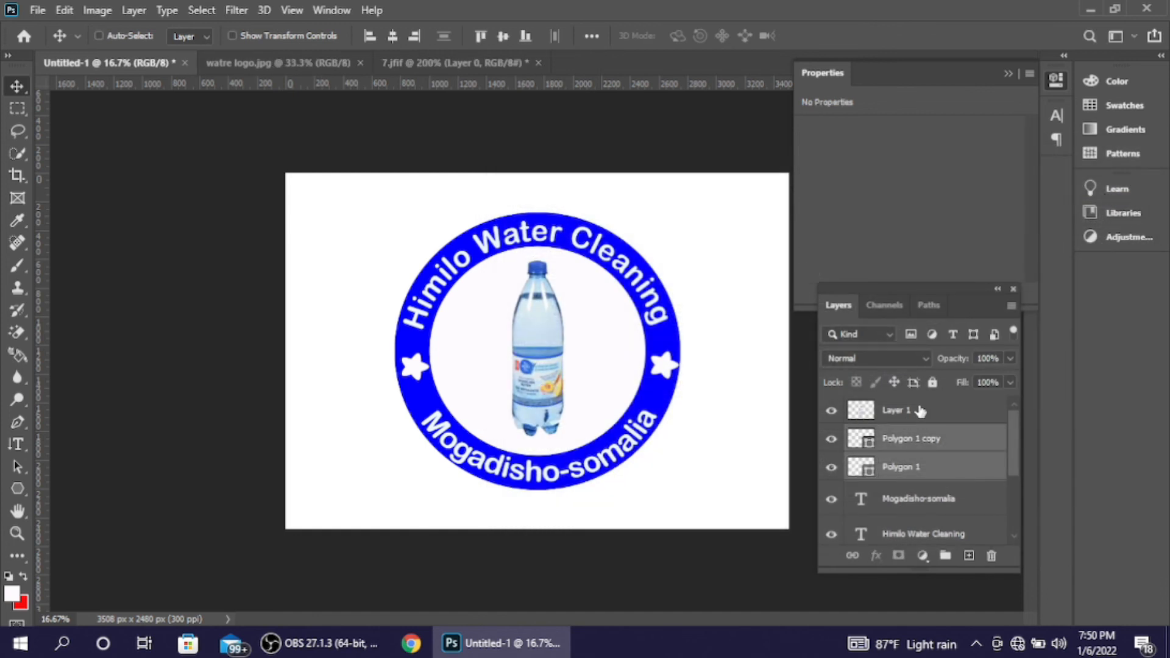
left_click(920, 411, "ctrl")
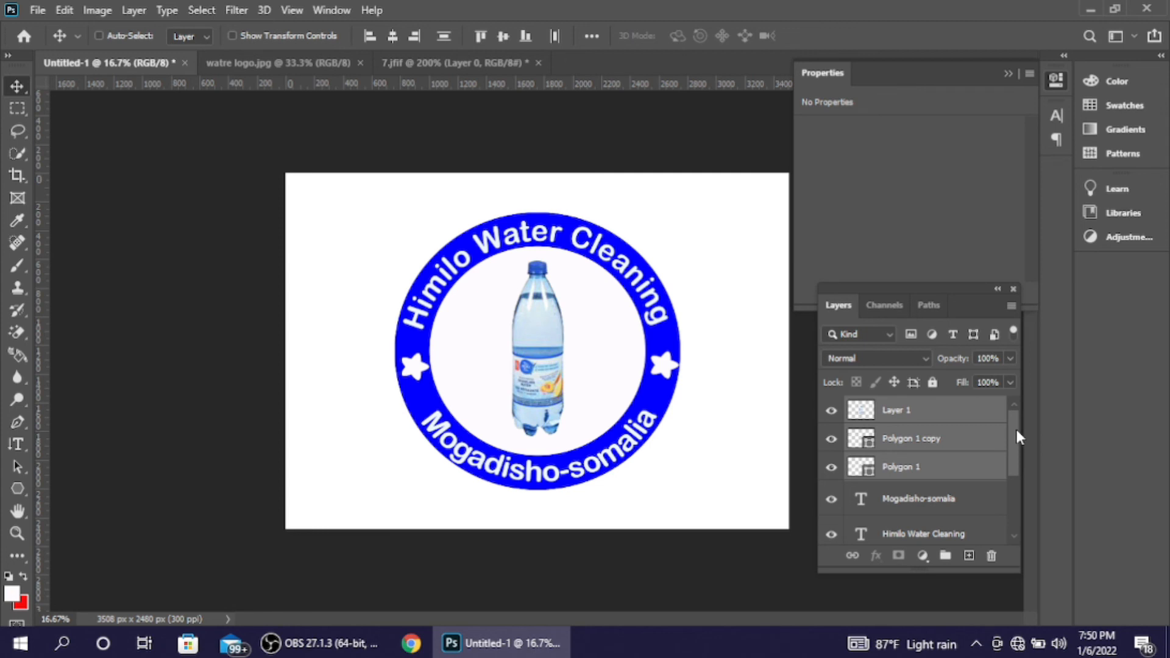
Add both text layers, the white shape and both blue ellipses to the selection and group all selected layers under the default name.
left_click_drag(1015, 427, 1019, 453)
left_click(955, 445, "ctrl")
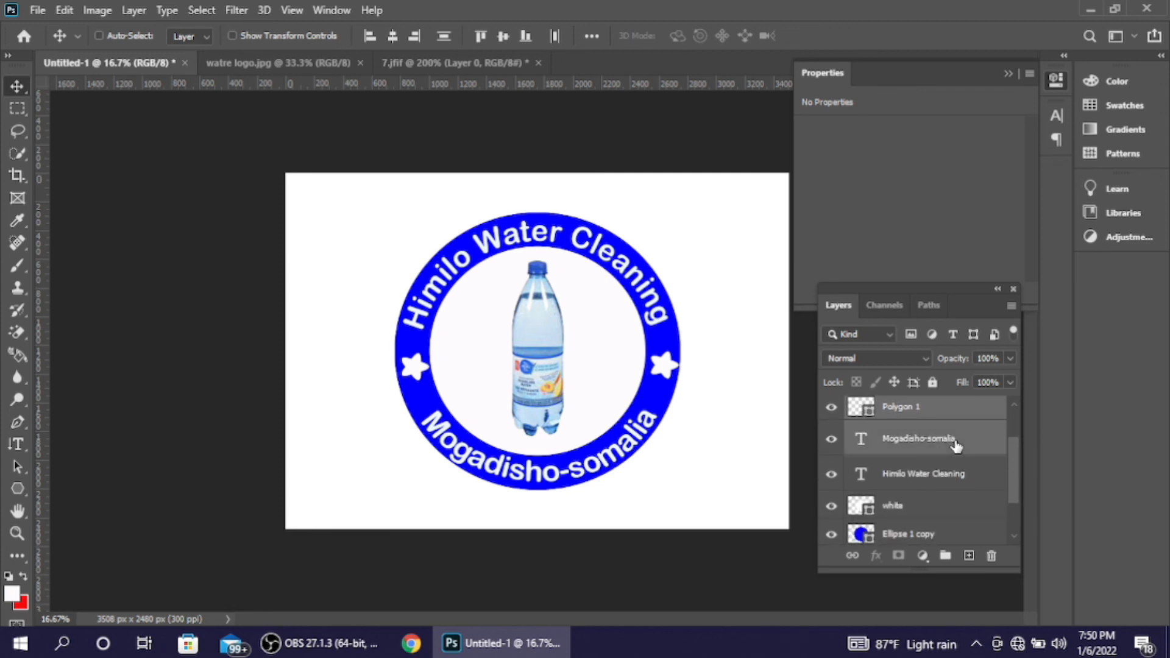
left_click(955, 475, "ctrl")
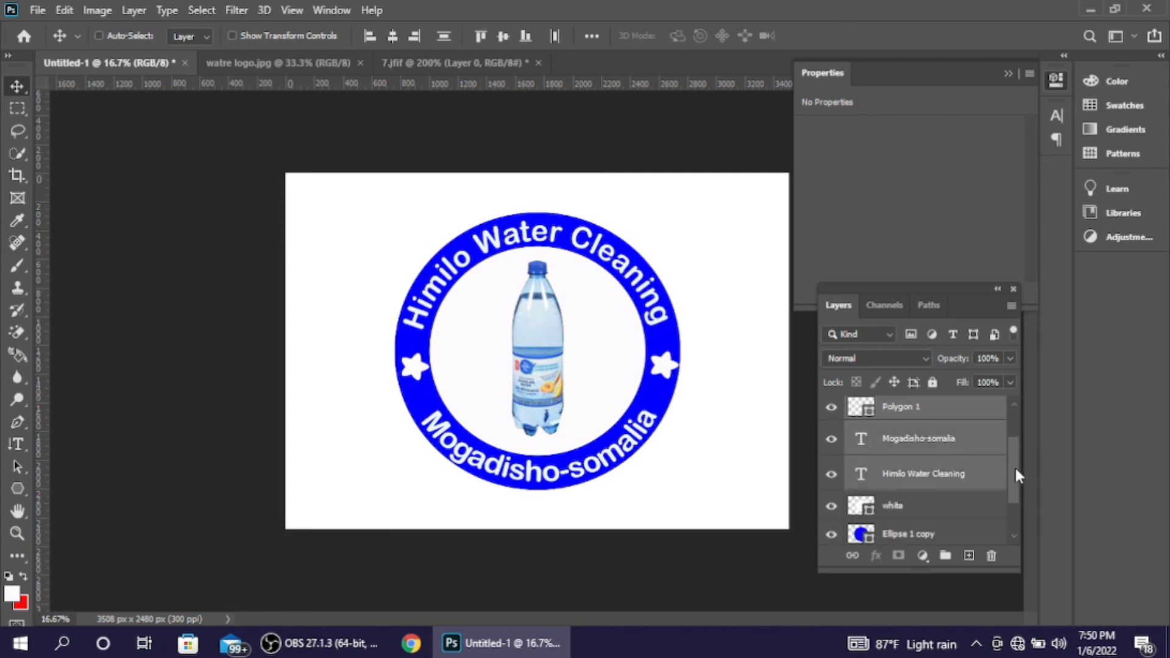
left_click_drag(1014, 466, 1011, 492)
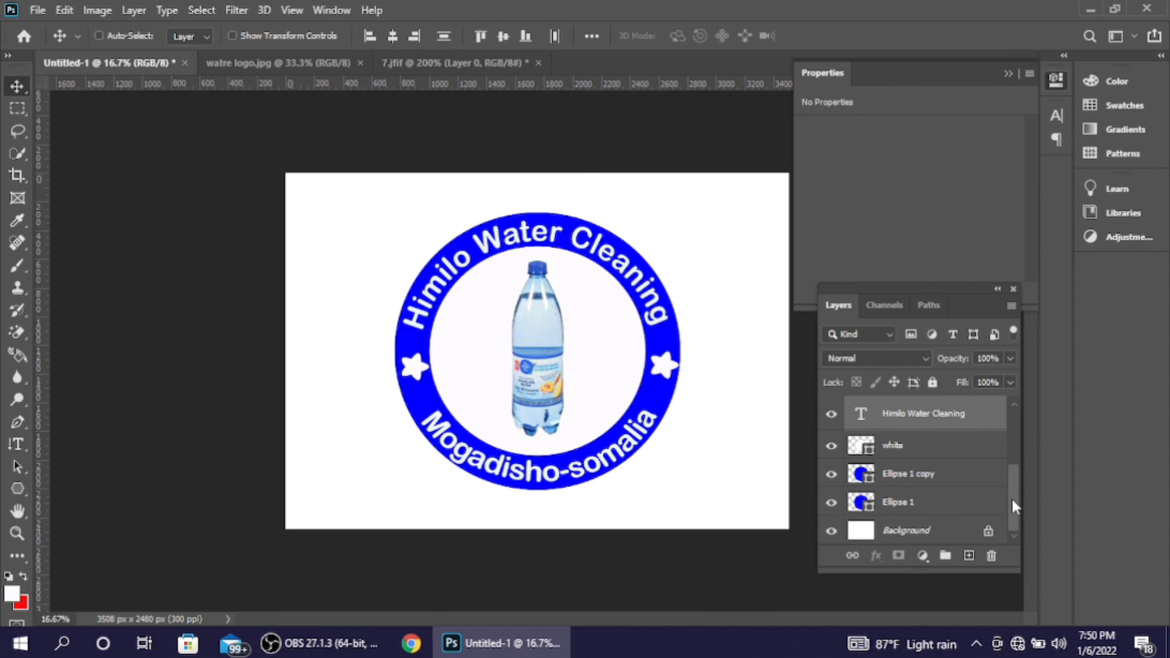
left_click(954, 503, "ctrl")
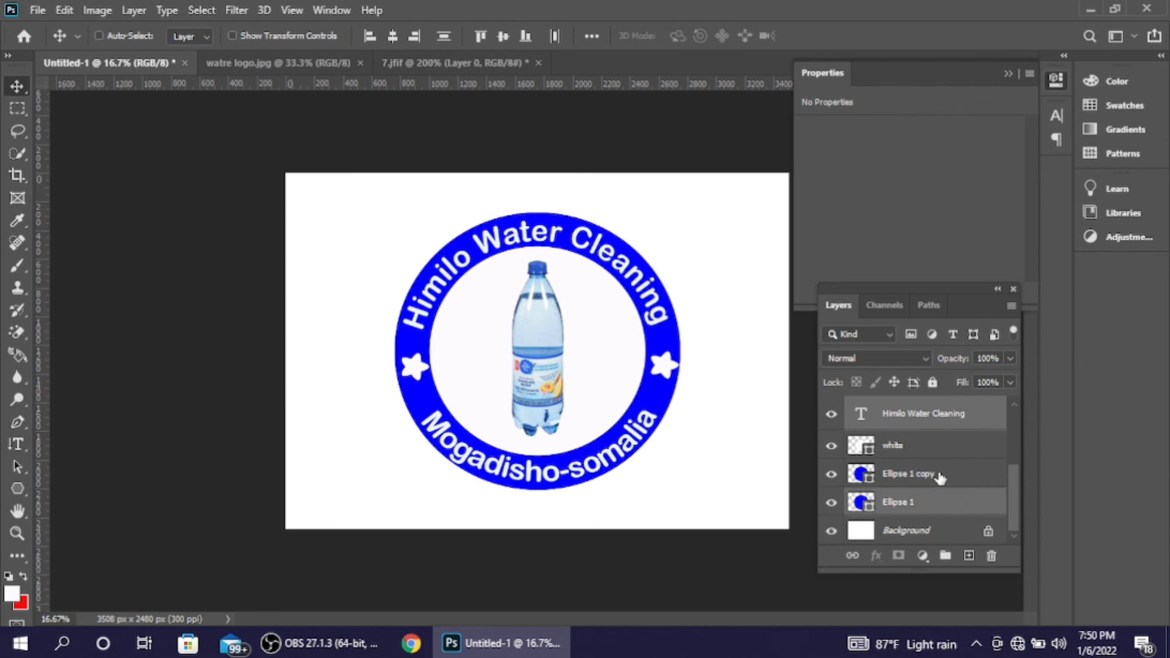
left_click(943, 479, "ctrl")
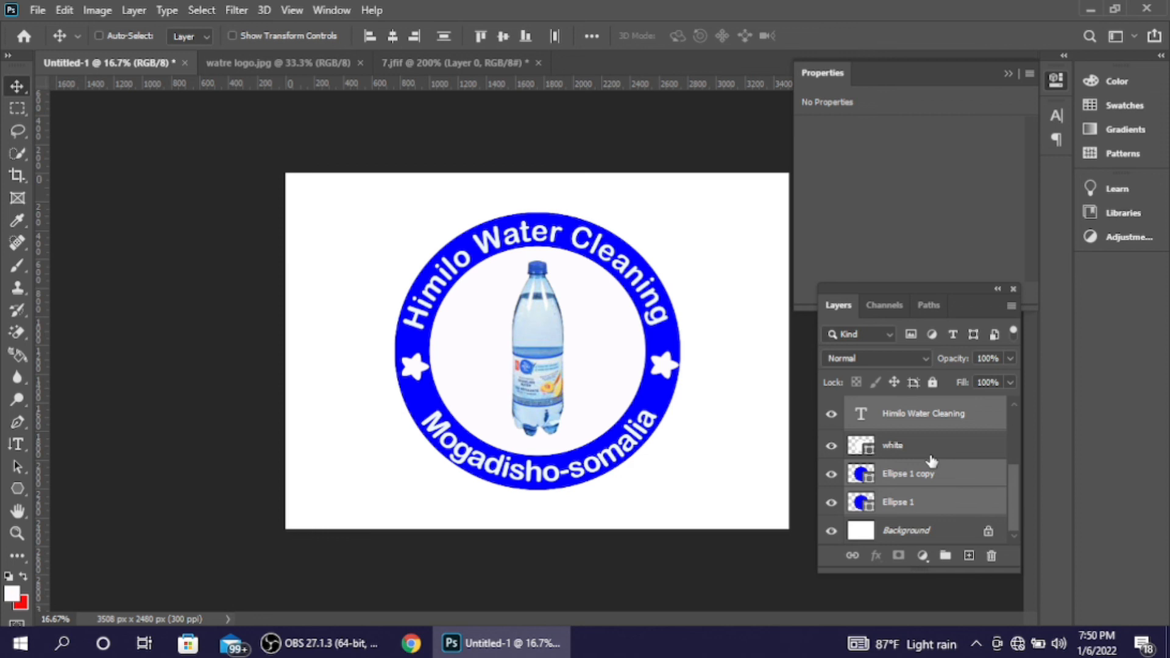
left_click(930, 456, "ctrl")
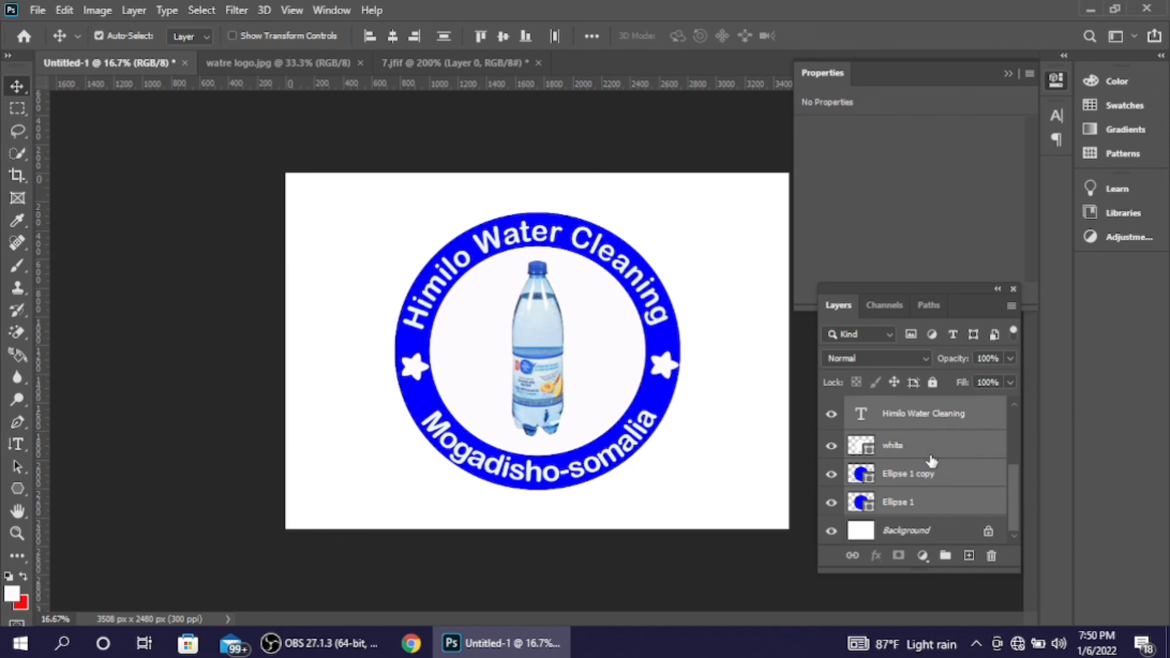
right_click(931, 459)
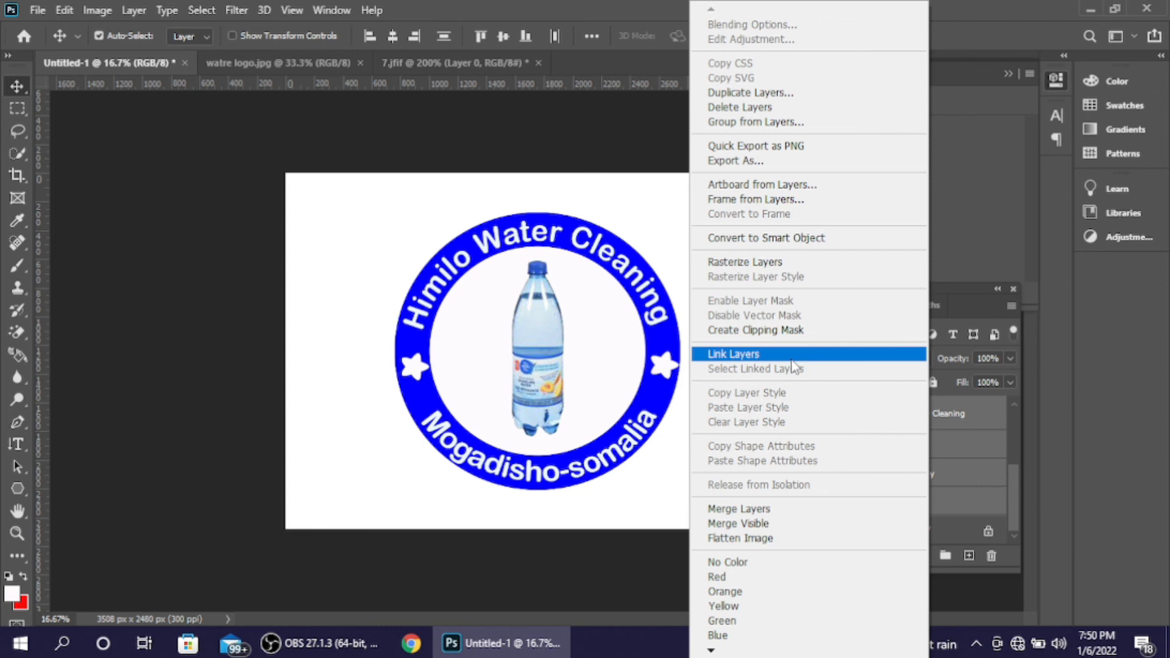
left_click(772, 122)
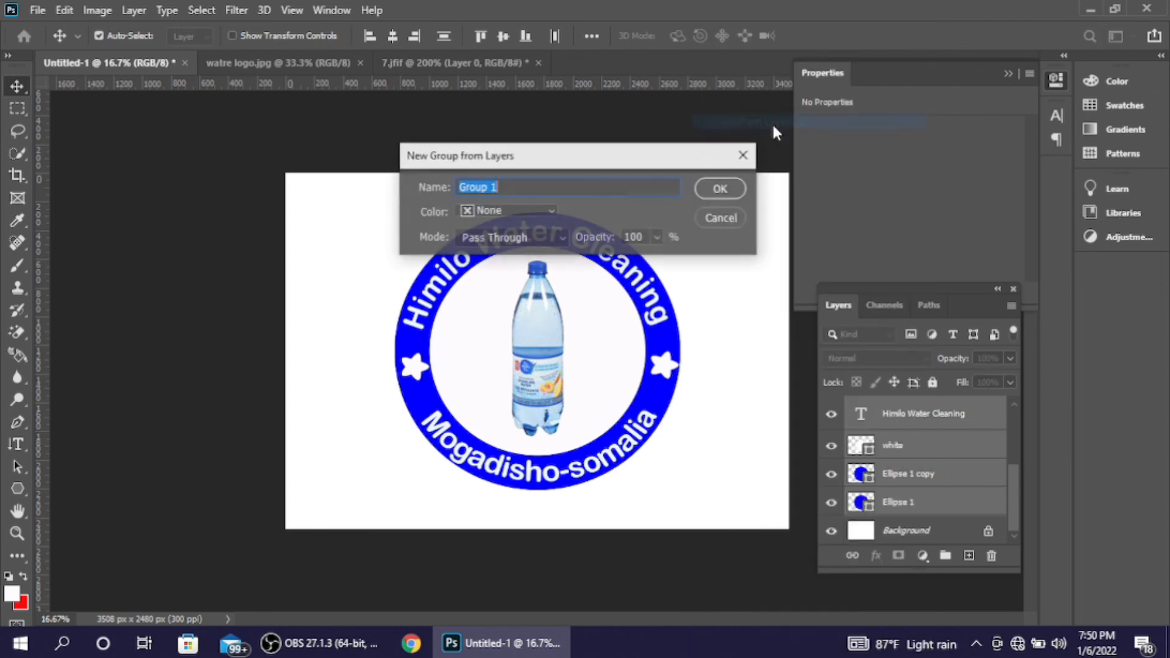
left_click(722, 189)
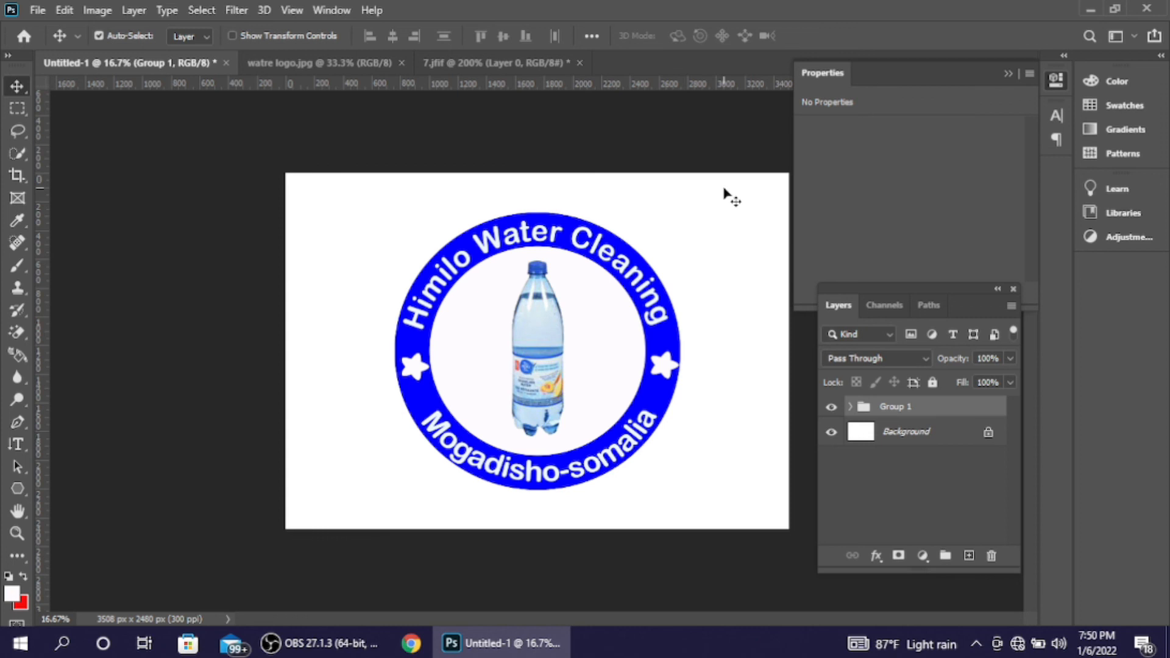
Shrink the whole logo group to about 38% and place it near the canvas's upper-left corner.
key("ctrl+t")
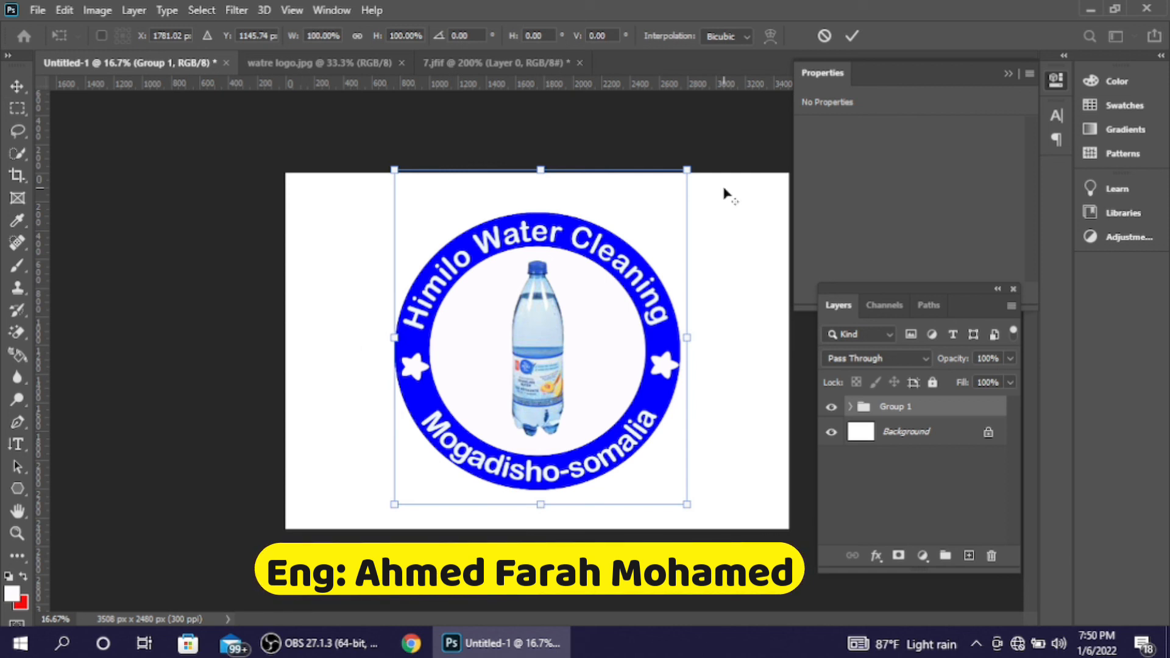
left_click_drag(687, 505, 633, 461)
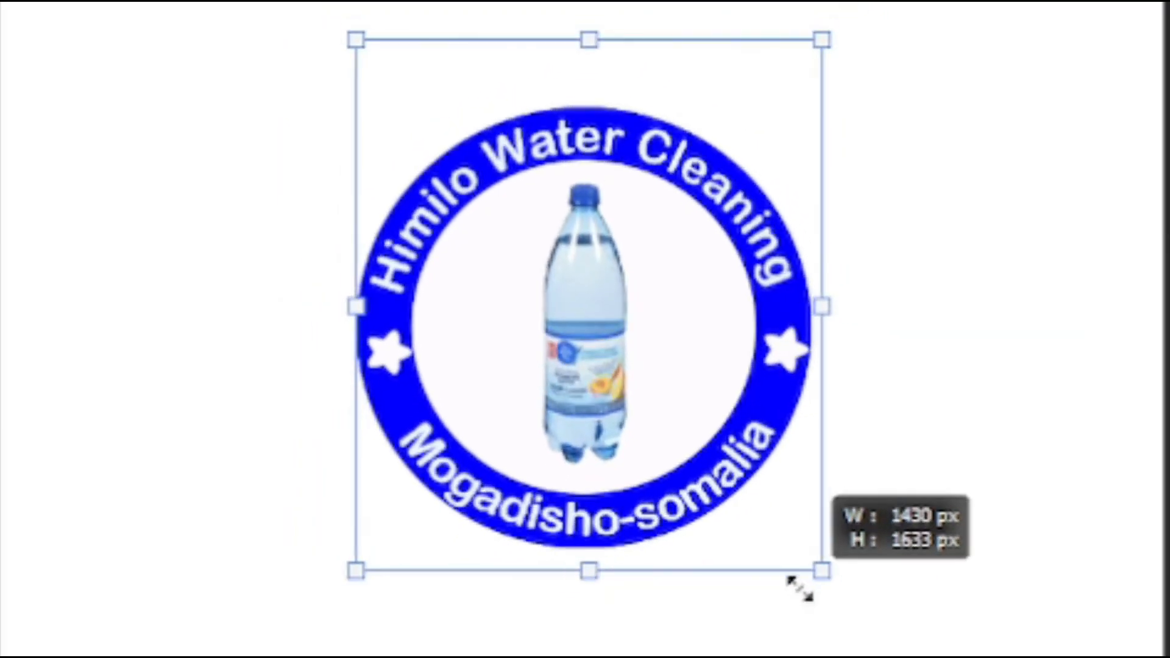
left_click_drag(696, 437, 393, 309)
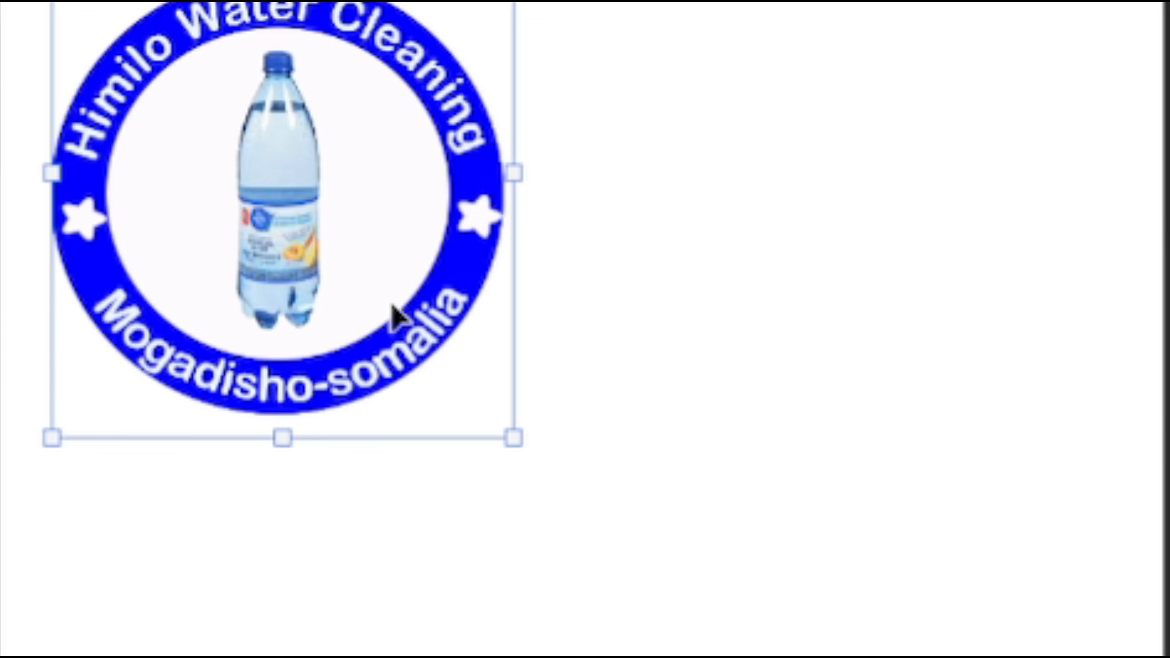
key("ctrl+z")
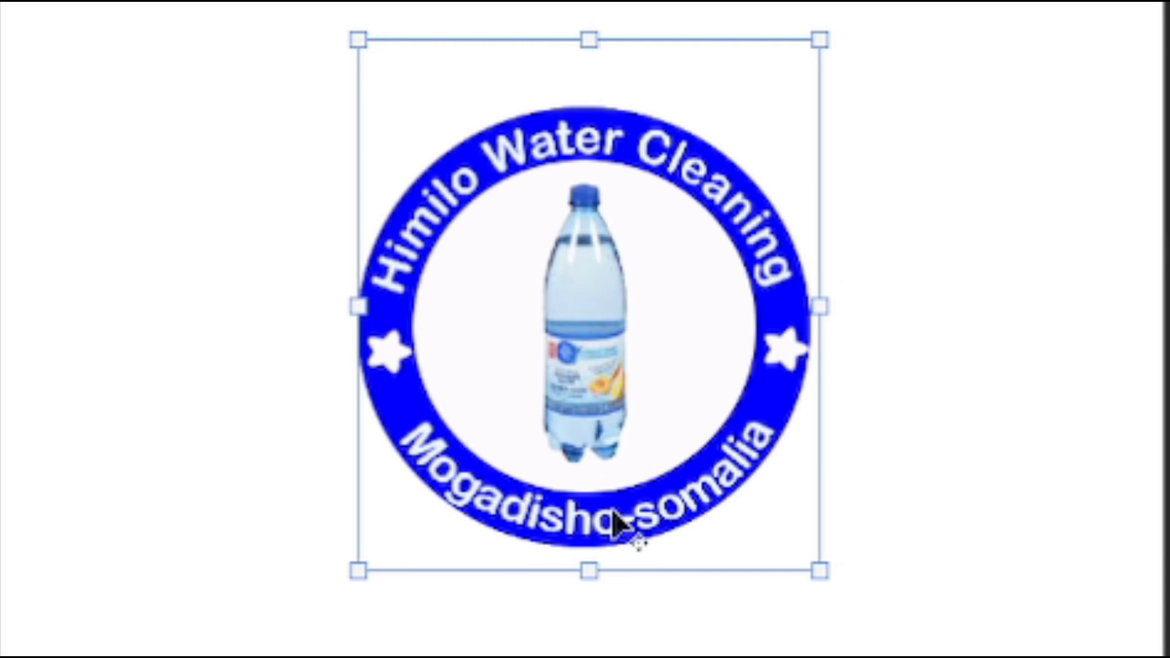
left_click_drag(820, 573, 722, 511)
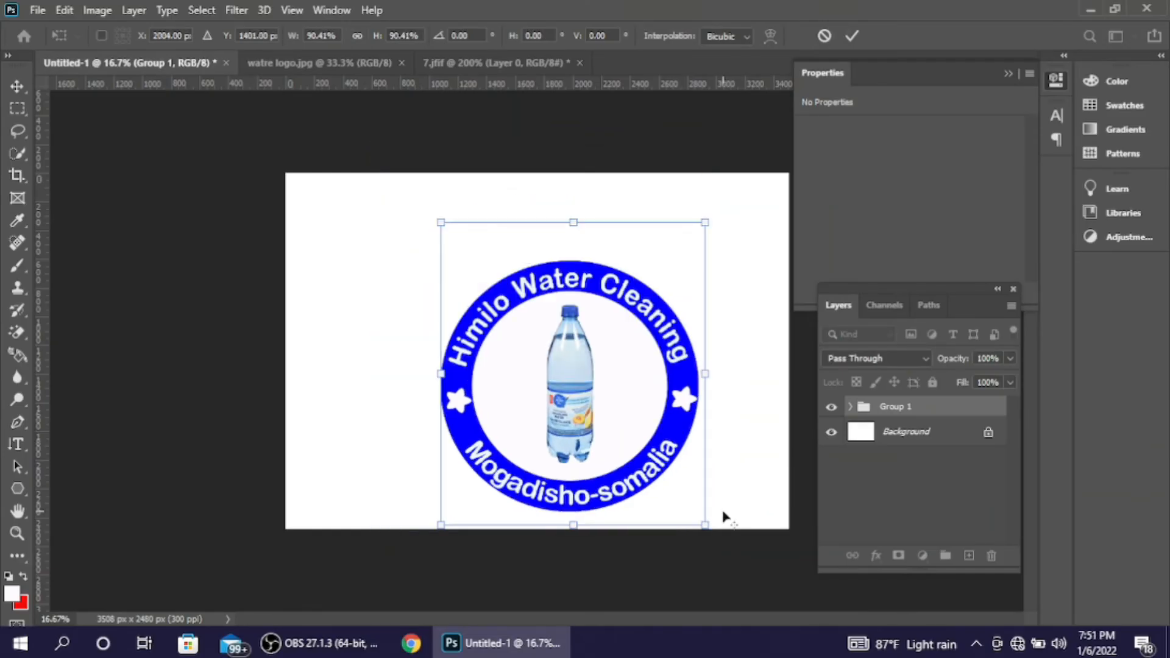
left_click_drag(707, 523, 620, 448)
left_click_drag(585, 396, 377, 273)
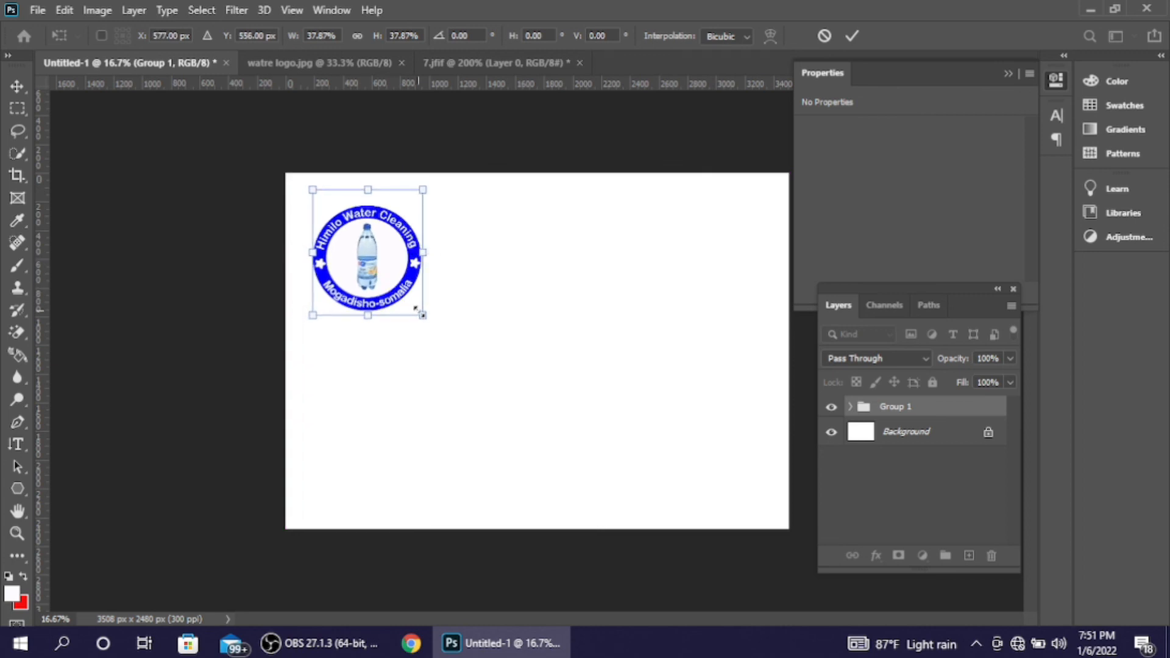
Enlarge the logo group to about 97% of its original size, move it to the middle of the canvas and apply the transform.
left_click_drag(424, 317, 540, 397)
left_click_drag(461, 303, 622, 394)
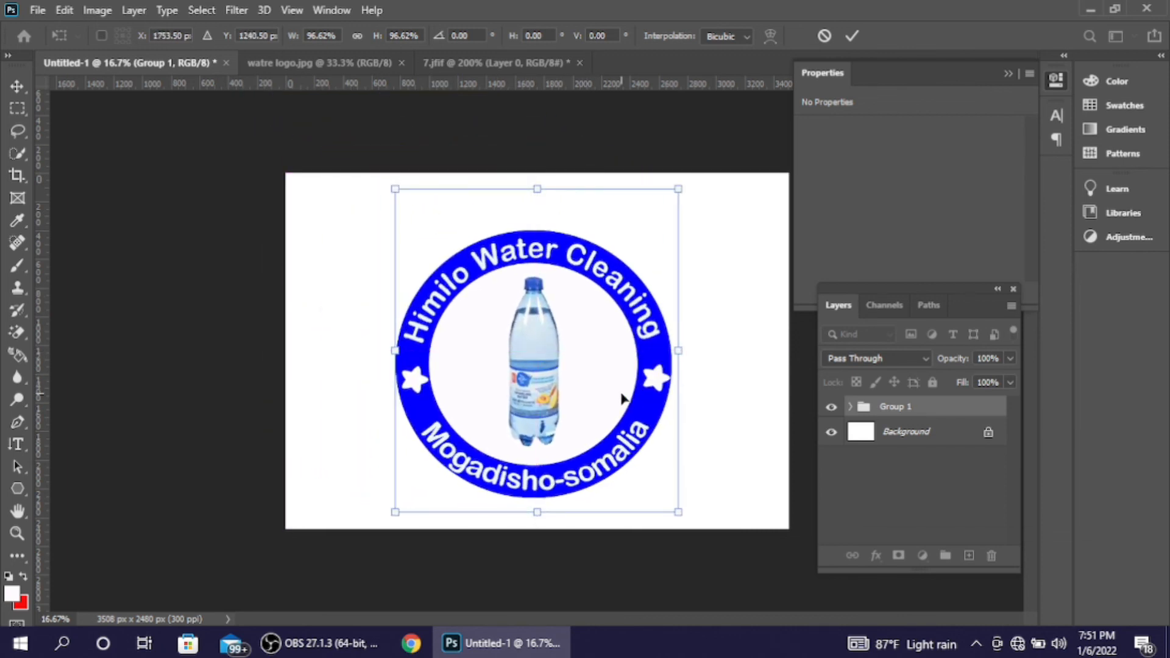
left_click(847, 41)
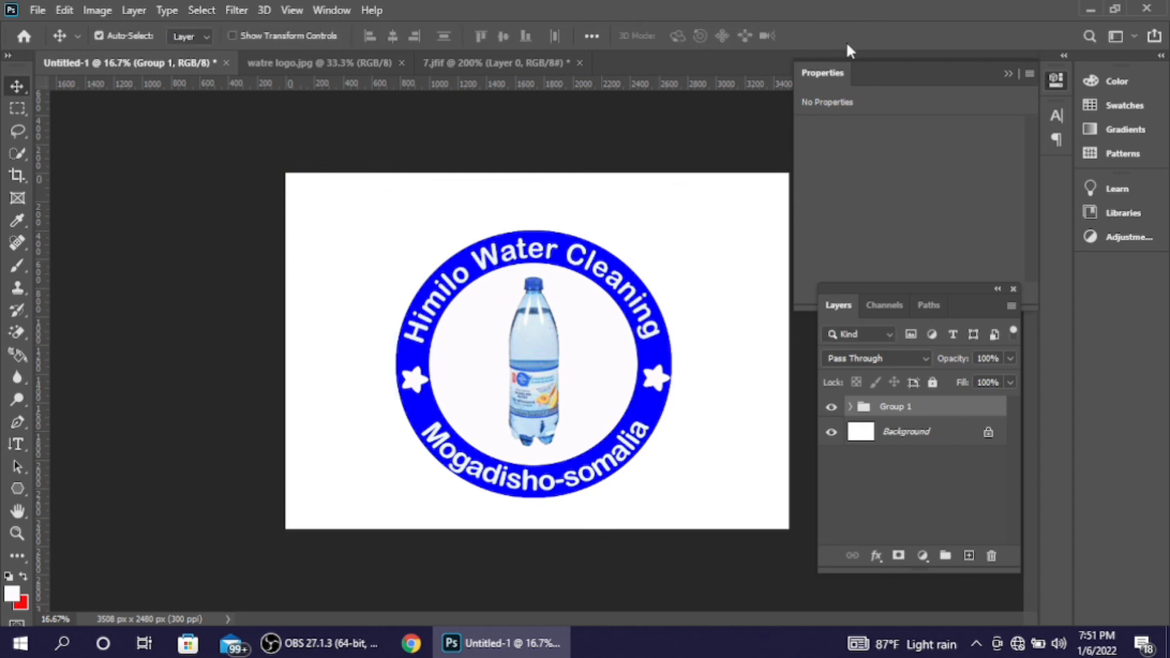